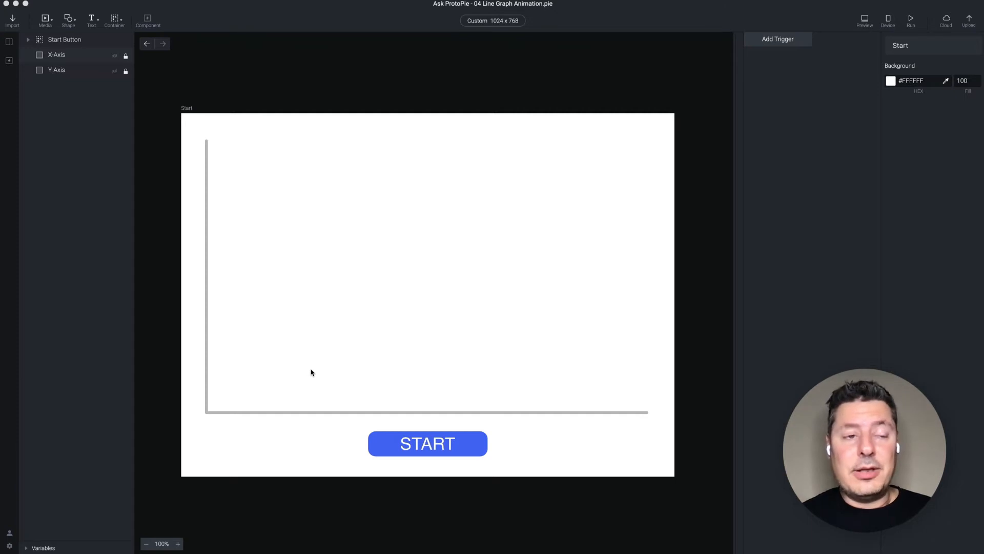
Draw a rectangle about 245 by 21 inside the graph axes and rename its layer Segment 1.
{"action": "left_click", "coordinate": [73, 20]}
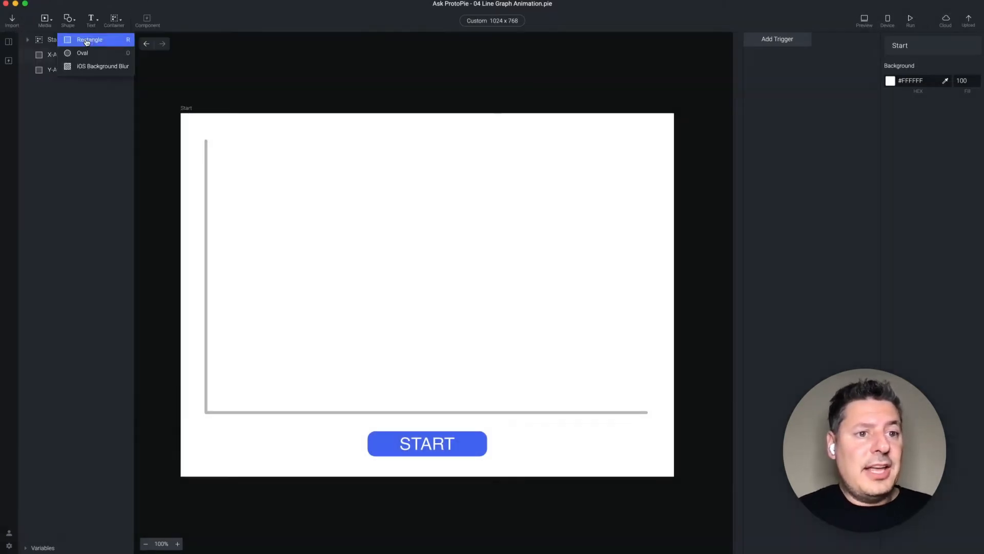
{"action": "left_click", "coordinate": [98, 88]}
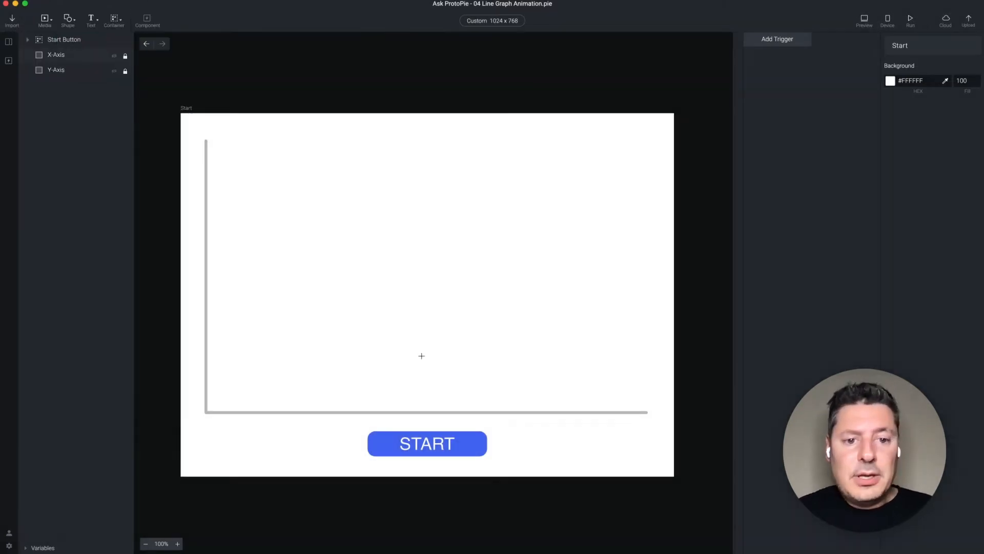
{"action": "left_click_drag", "start_coordinate": [244, 335], "coordinate": [363, 344]}
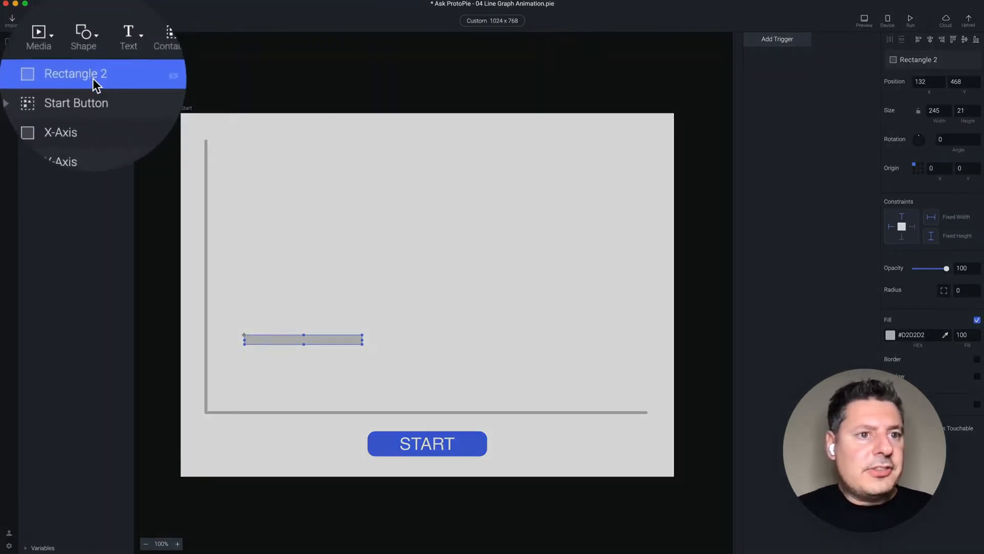
{"action": "double_click", "coordinate": [73, 41]}
{"action": "type", "text": "Segment 1"}
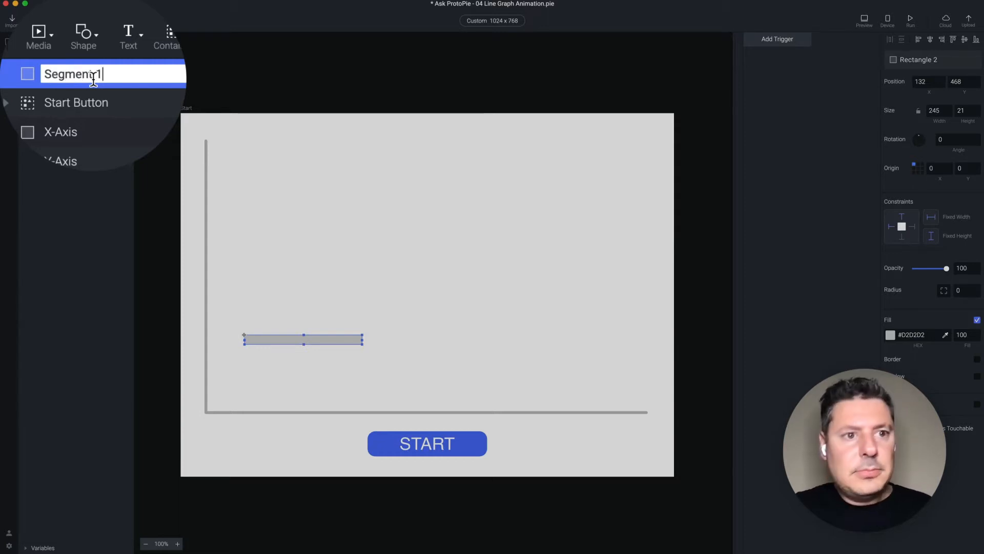
{"action": "key", "text": "Return"}
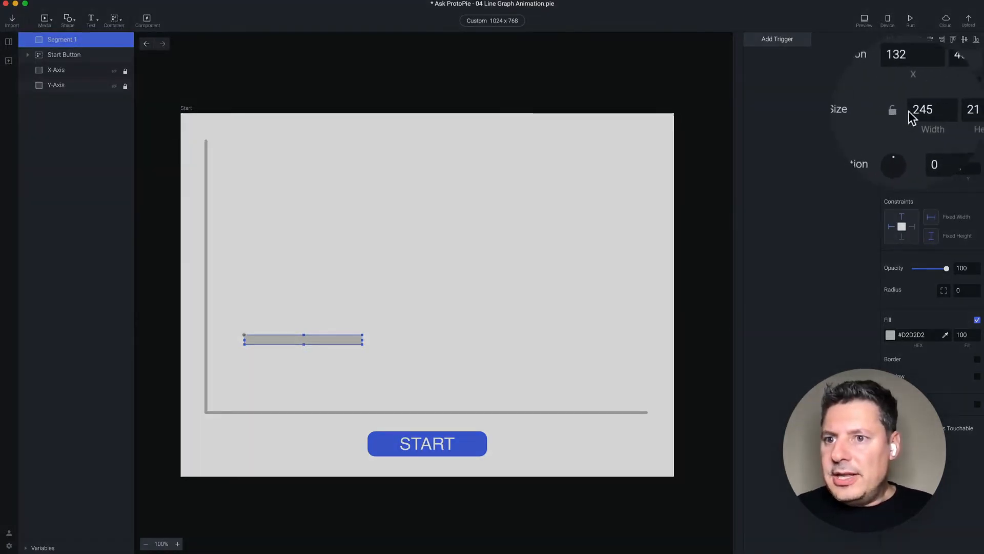
Set Segment 1's width to 200 and height to 1.
{"action": "left_click", "coordinate": [934, 110]}
{"action": "type", "text": "200"}
{"action": "key", "text": "Tab"}
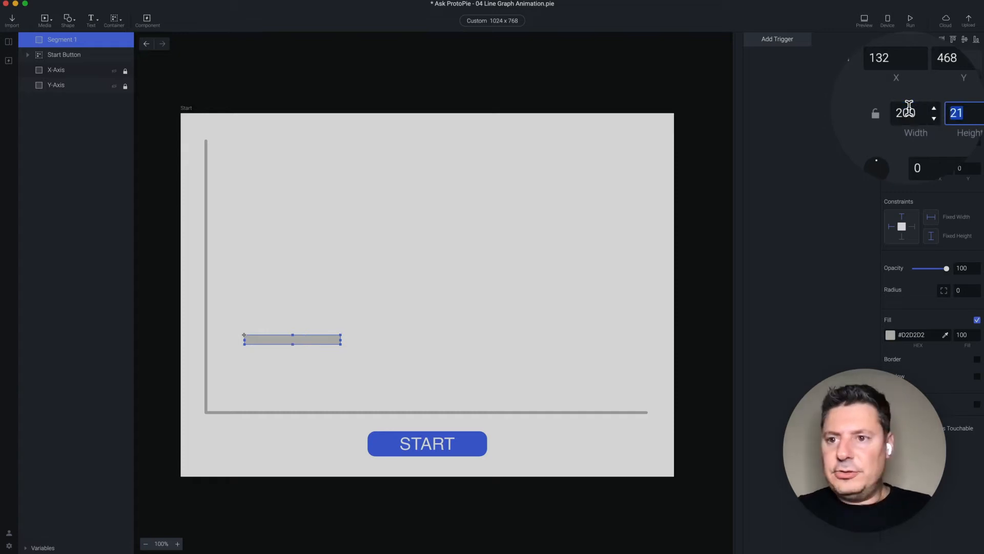
{"action": "type", "text": "1"}
{"action": "key", "text": "Tab"}
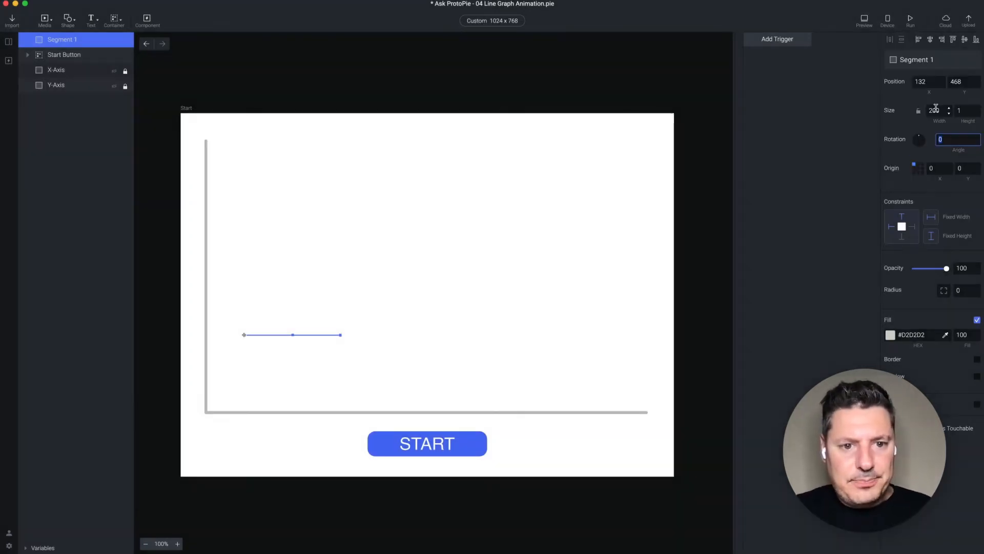
{"action": "left_click", "coordinate": [433, 77]}
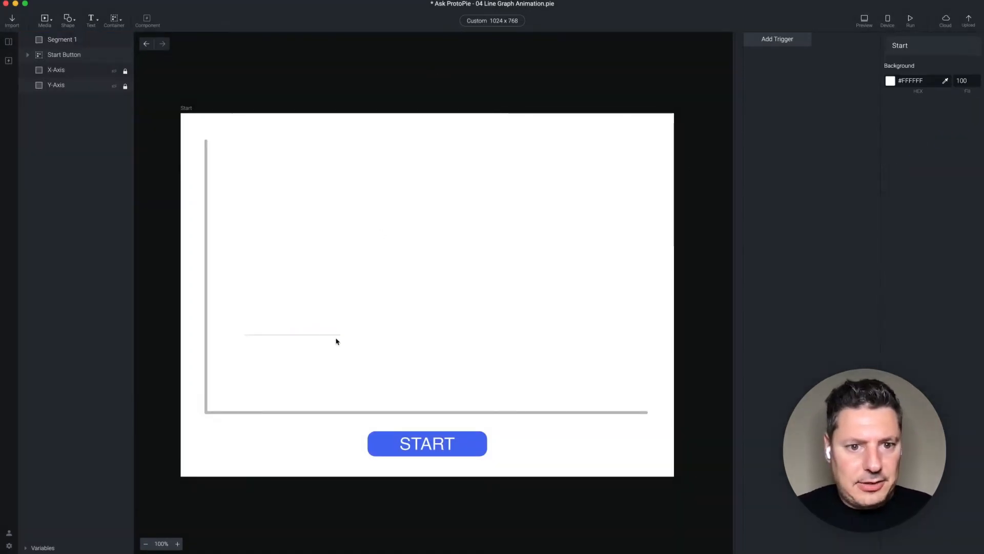
Turn off Segment 1's fill and give it a blue border with the color #228BE6.
{"action": "left_click", "coordinate": [284, 338]}
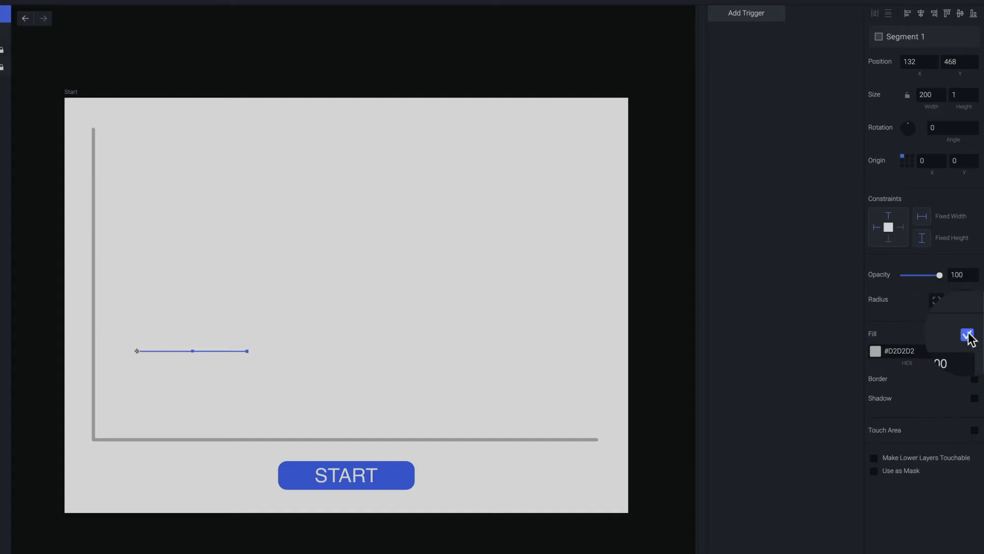
{"action": "left_click", "coordinate": [967, 334]}
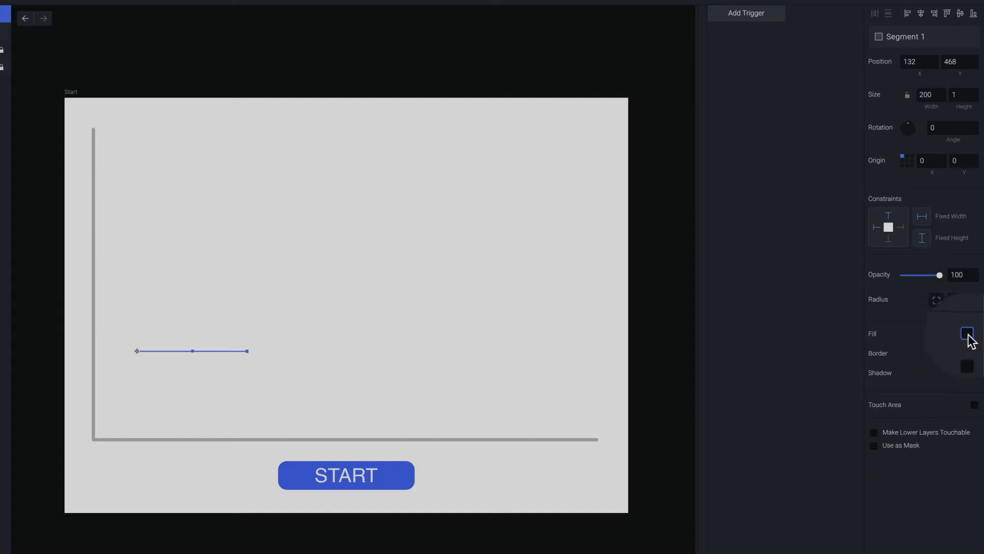
{"action": "left_click", "coordinate": [968, 355]}
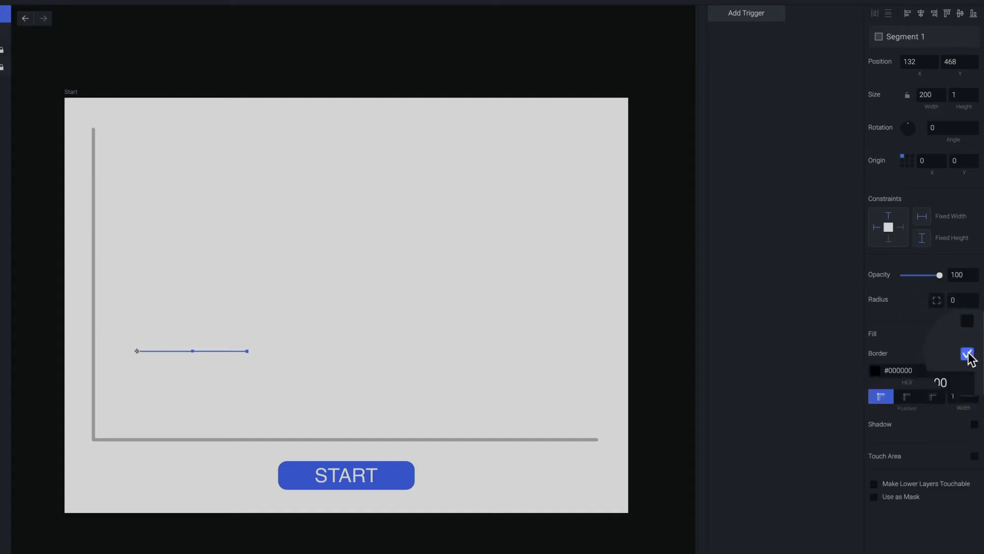
{"action": "left_click", "coordinate": [875, 370]}
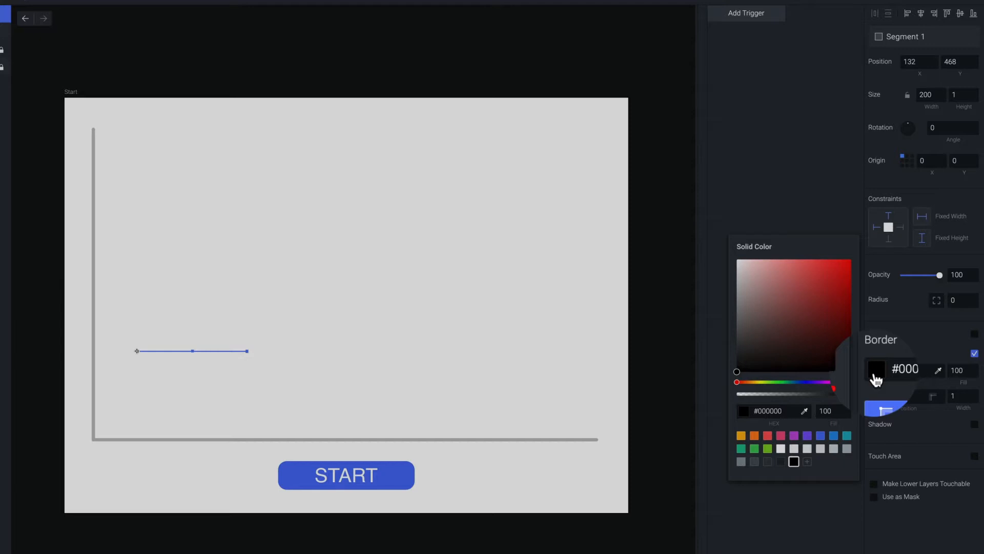
{"action": "left_click", "coordinate": [834, 436]}
{"action": "left_click", "coordinate": [911, 320]}
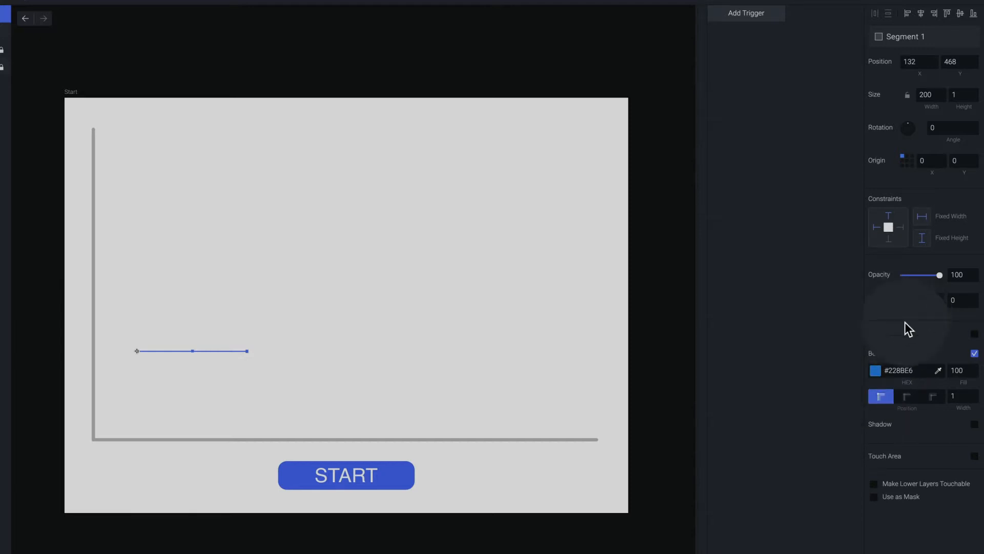
Set Segment 1's border position to center and the border width to 10.
{"action": "left_click", "coordinate": [910, 403]}
{"action": "left_click", "coordinate": [947, 396]}
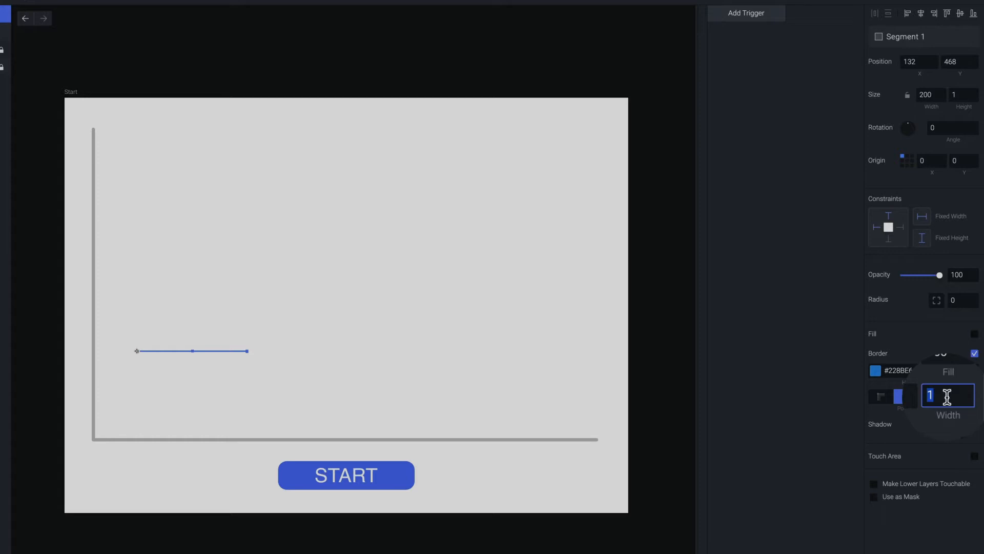
{"action": "type", "text": "10"}
{"action": "key", "text": "Return"}
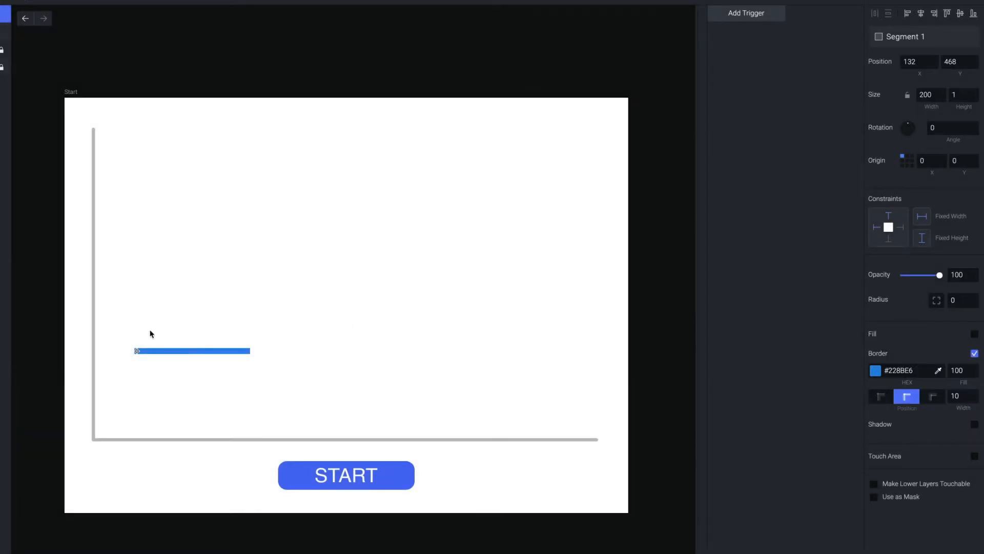
{"action": "left_click", "coordinate": [178, 335]}
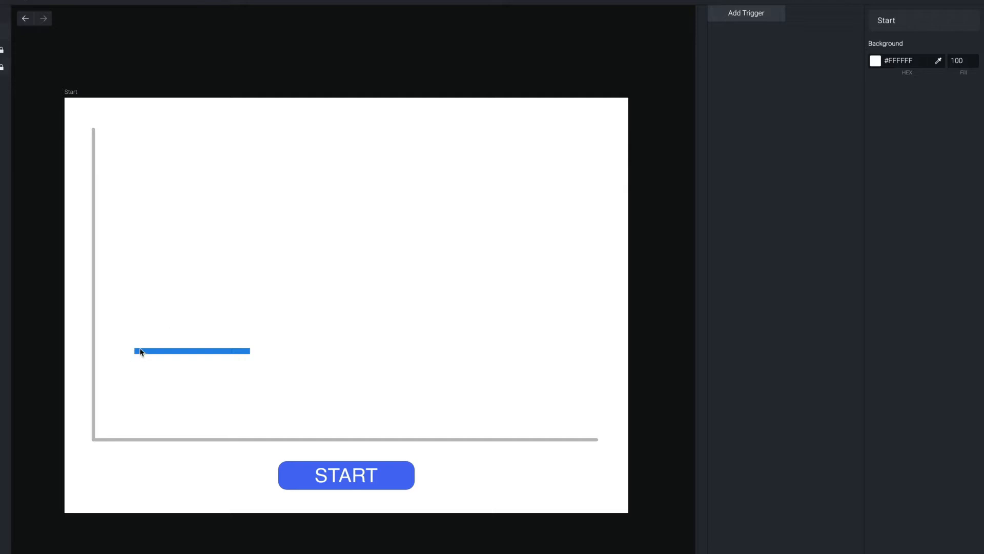
Round the ends of Segment 1 with a corner radius of 1.
{"action": "left_click", "coordinate": [190, 350]}
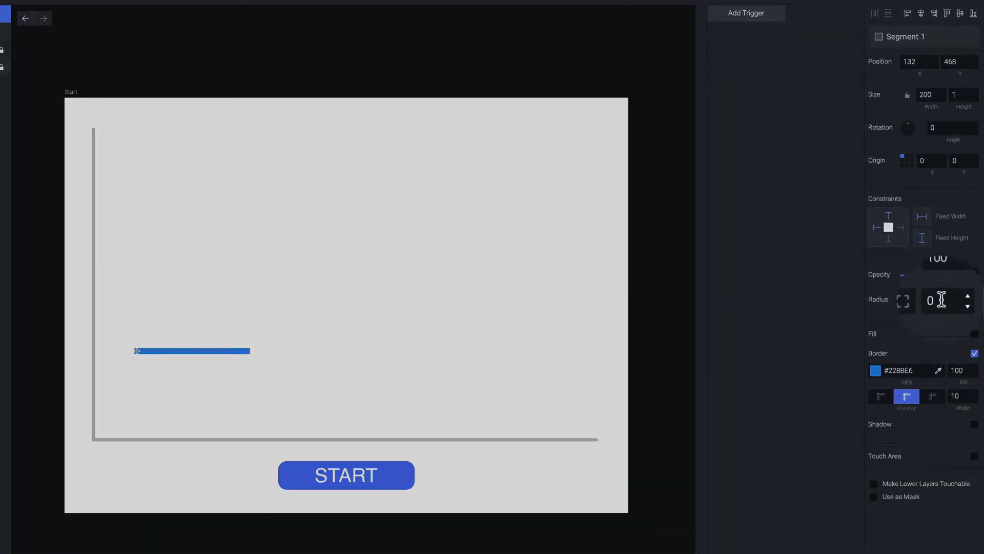
{"action": "left_click", "coordinate": [945, 301]}
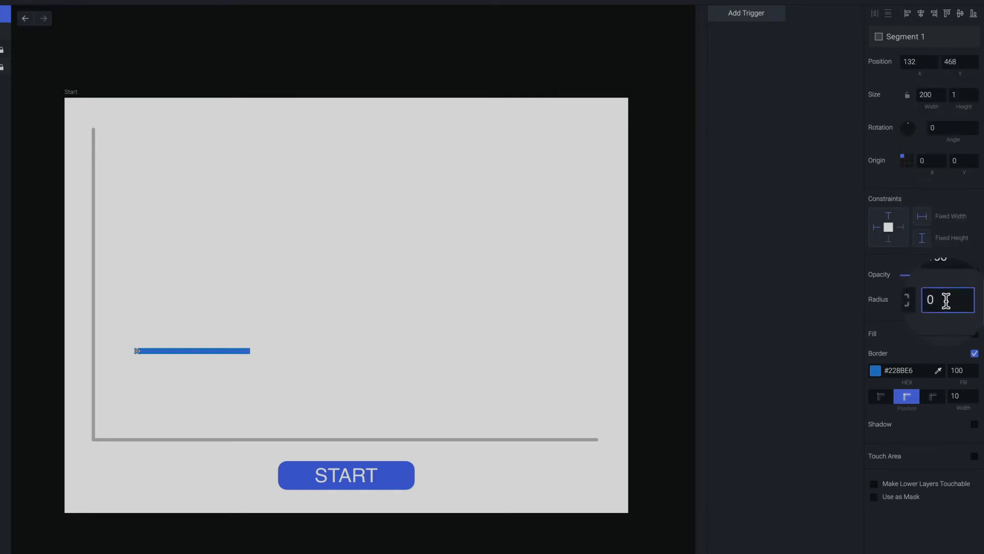
{"action": "key", "text": "BackSpace"}
{"action": "type", "text": "1"}
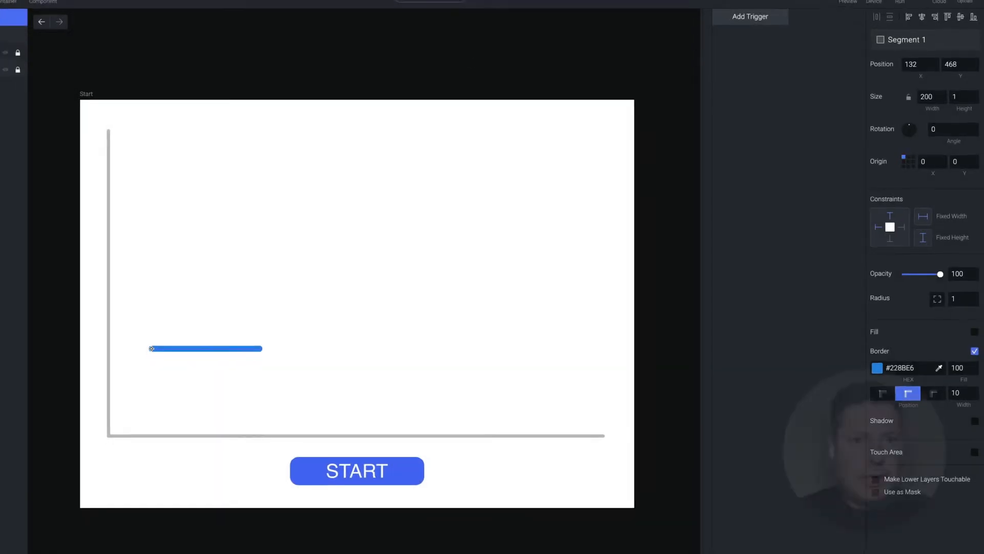
{"action": "left_click", "coordinate": [197, 49]}
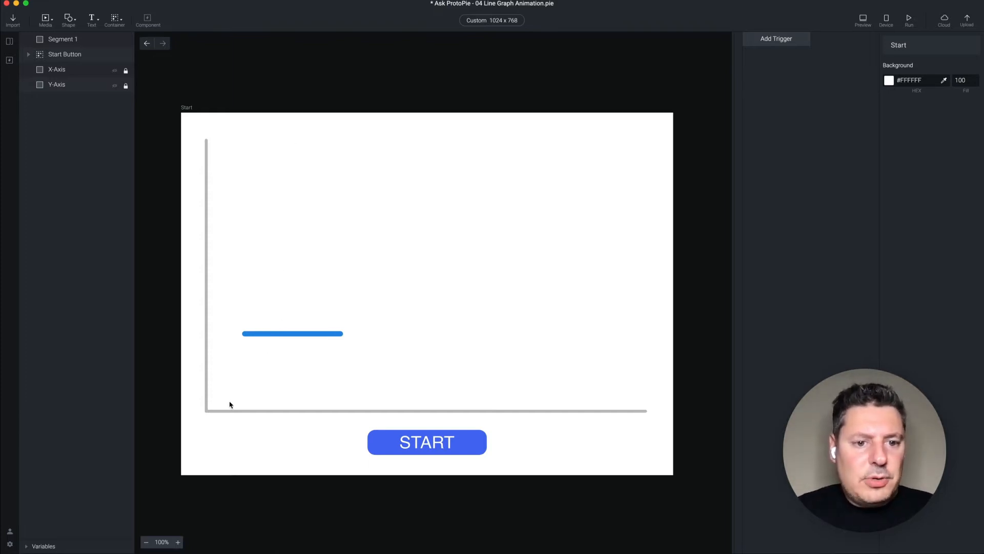
Rotate Segment 1 by an angle of -15 degrees.
{"action": "left_click", "coordinate": [307, 328]}
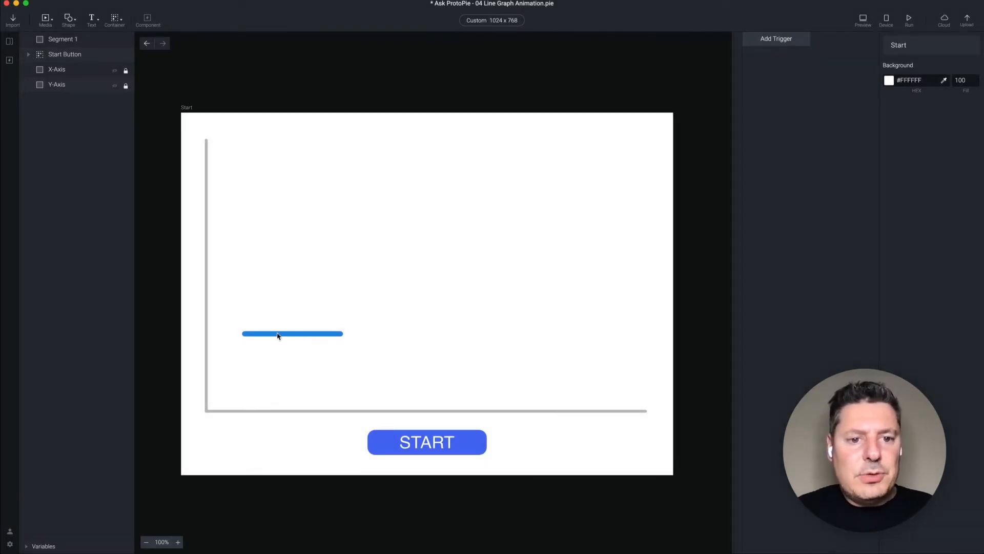
{"action": "left_click", "coordinate": [281, 334]}
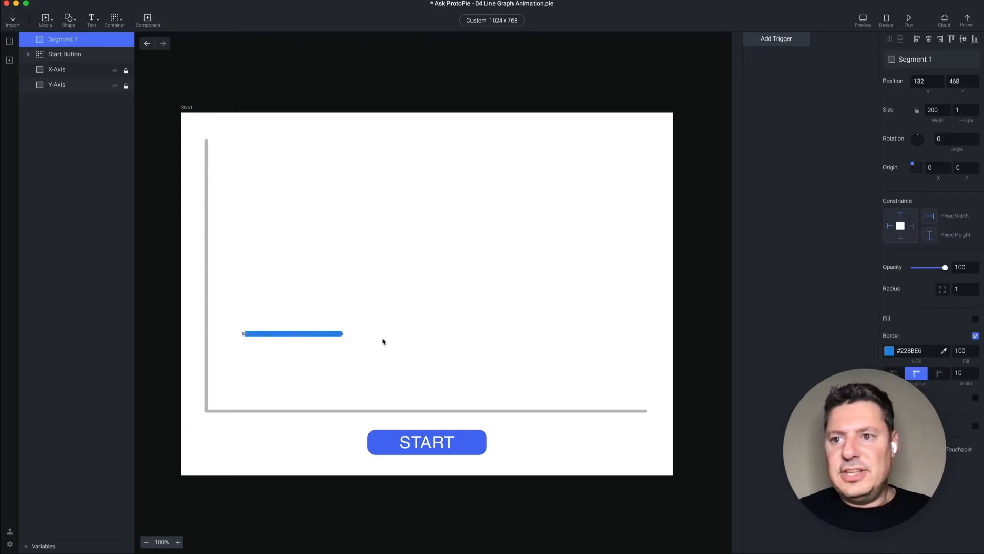
{"action": "left_click", "coordinate": [950, 140]}
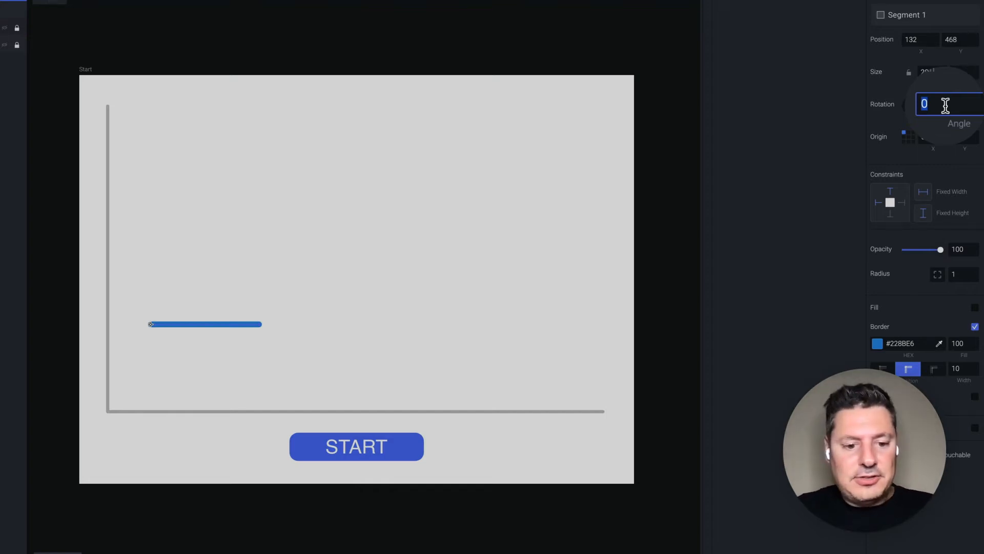
{"action": "type", "text": "-15"}
{"action": "key", "text": "Return"}
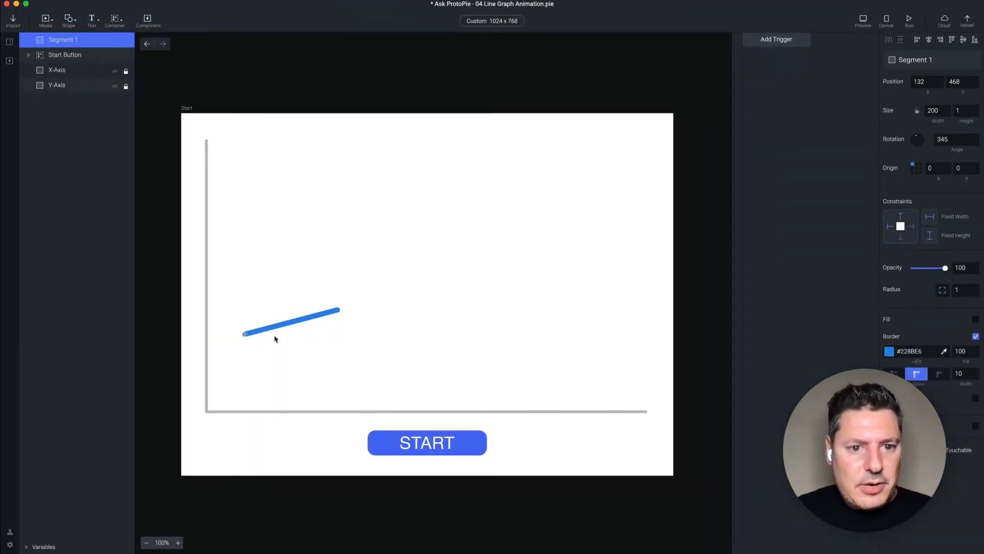
Move Segment 1 near the graph's origin, to about X 106, Y 566.
{"action": "left_click", "coordinate": [169, 323]}
{"action": "left_click", "coordinate": [165, 322]}
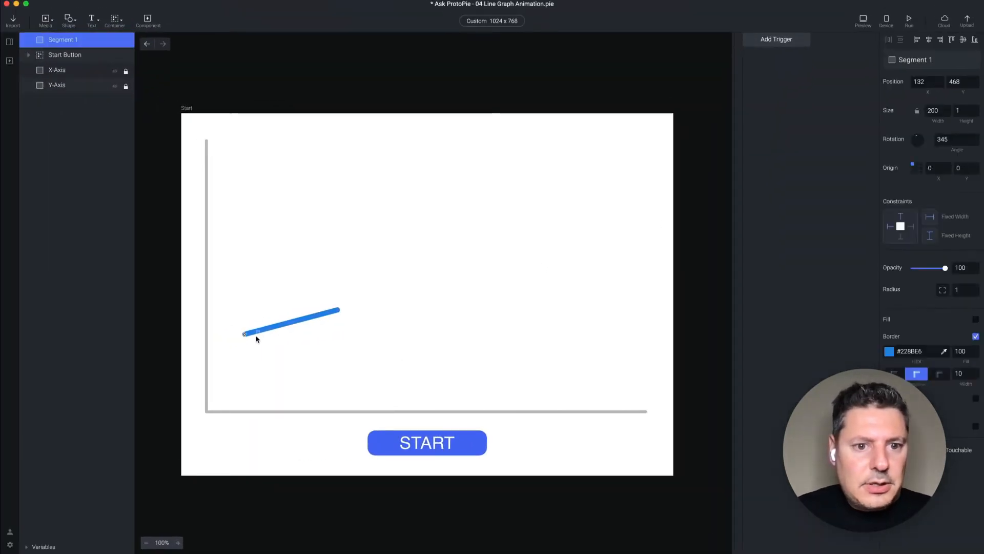
{"action": "left_click_drag", "start_coordinate": [260, 333], "coordinate": [250, 379]}
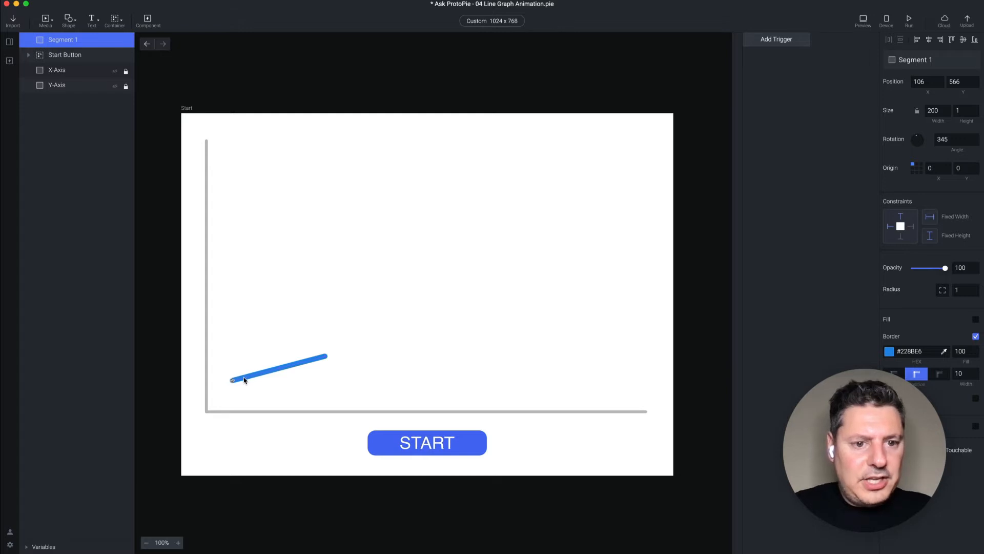
Duplicate Segment 1 and place the copy so it starts at the first segment's end, at about X 299, Y 513.
{"action": "key", "text": "alt"}
{"action": "left_click", "coordinate": [249, 379]}
{"action": "left_click", "coordinate": [251, 377]}
{"action": "key", "text": "alt"}
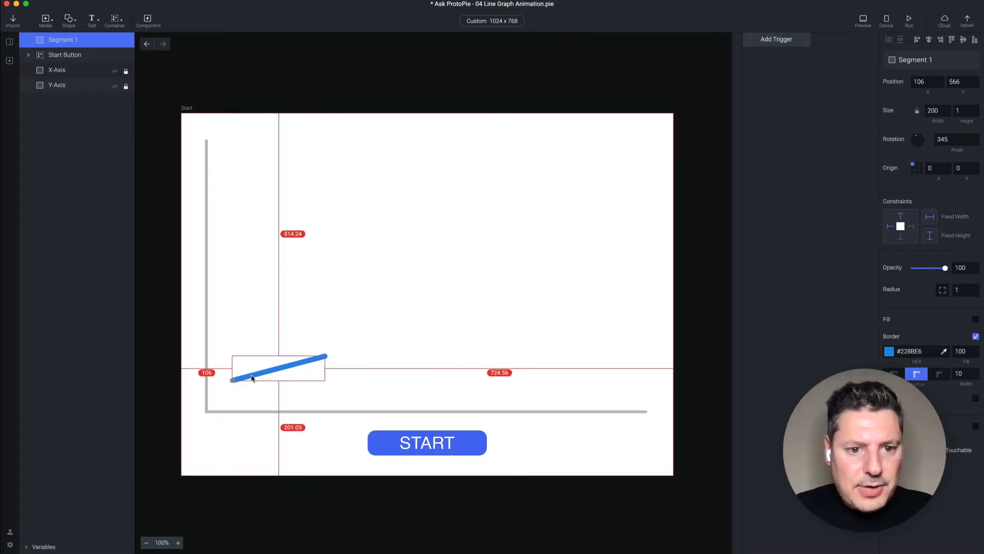
{"action": "left_click_drag", "start_coordinate": [251, 378], "coordinate": [358, 352]}
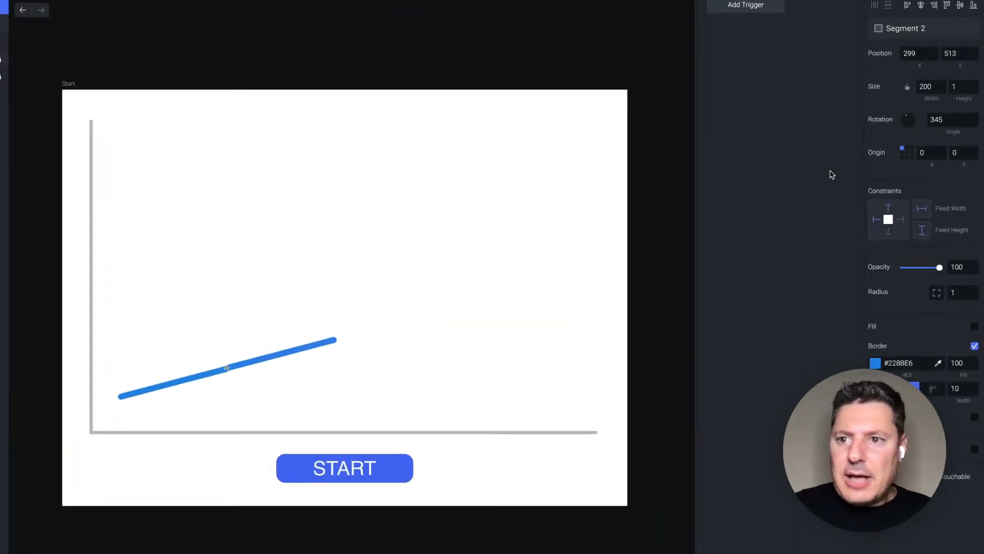
Set the second segment's width to 100 and its rotation to 20 degrees.
{"action": "left_click", "coordinate": [922, 80]}
{"action": "double_click", "coordinate": [922, 80]}
{"action": "type", "text": "160"}
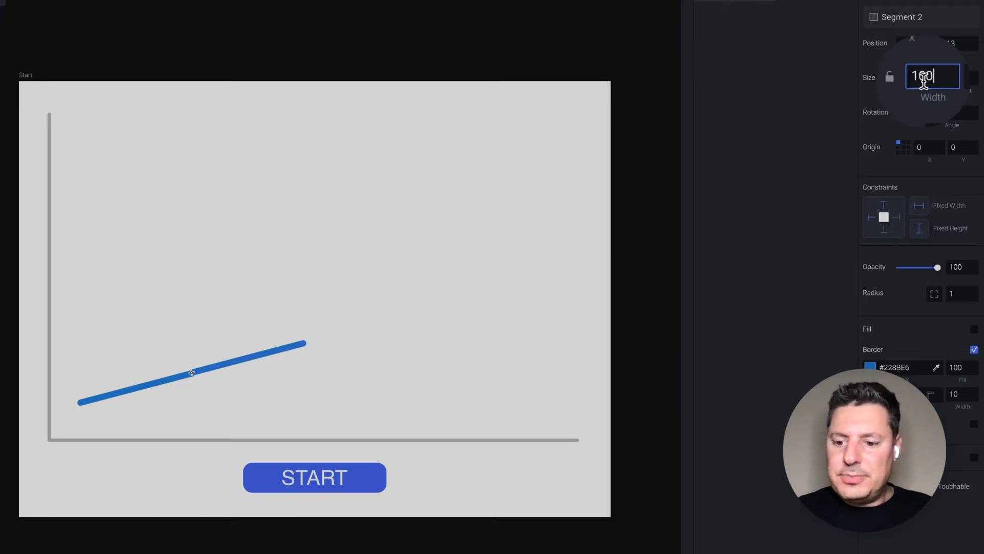
{"action": "key", "text": "Return"}
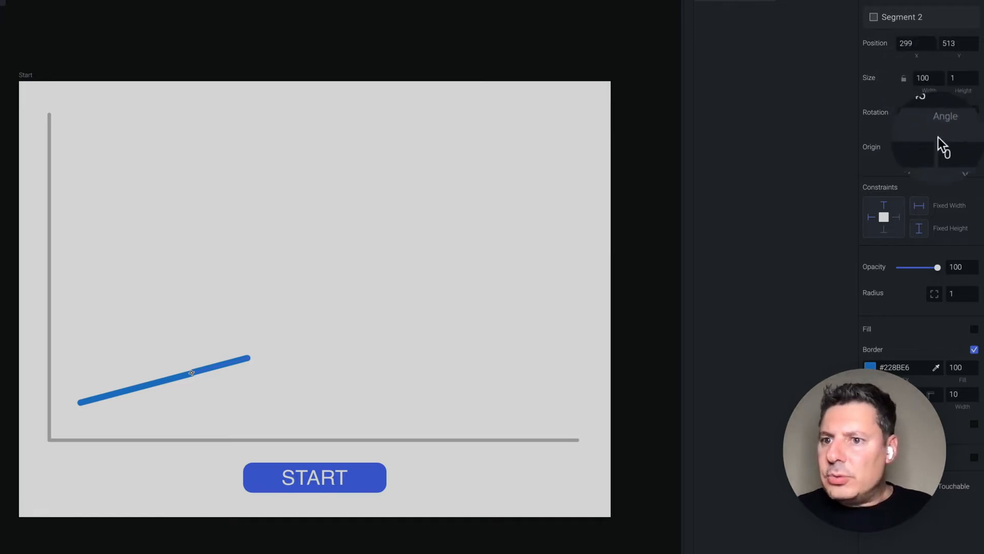
{"action": "double_click", "coordinate": [938, 113]}
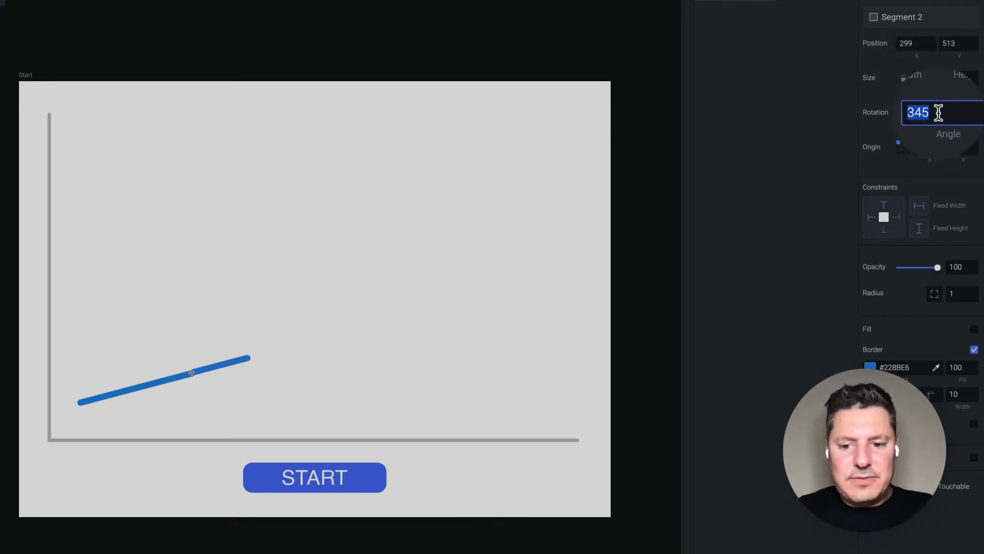
{"action": "type", "text": "20"}
{"action": "key", "text": "Return"}
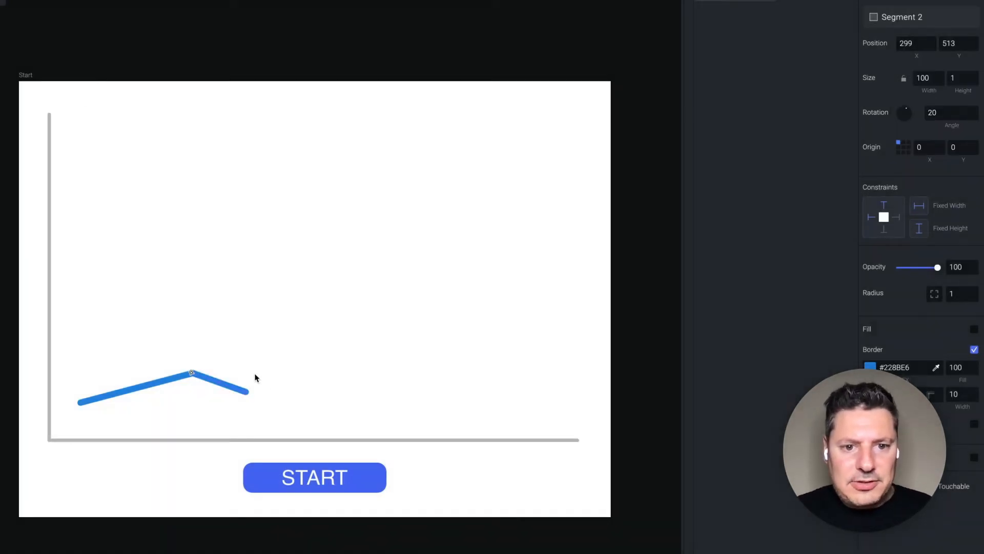
Duplicate the second segment and attach the copy to its lower end, at about X 393, Y 548.
{"action": "key", "text": "alt"}
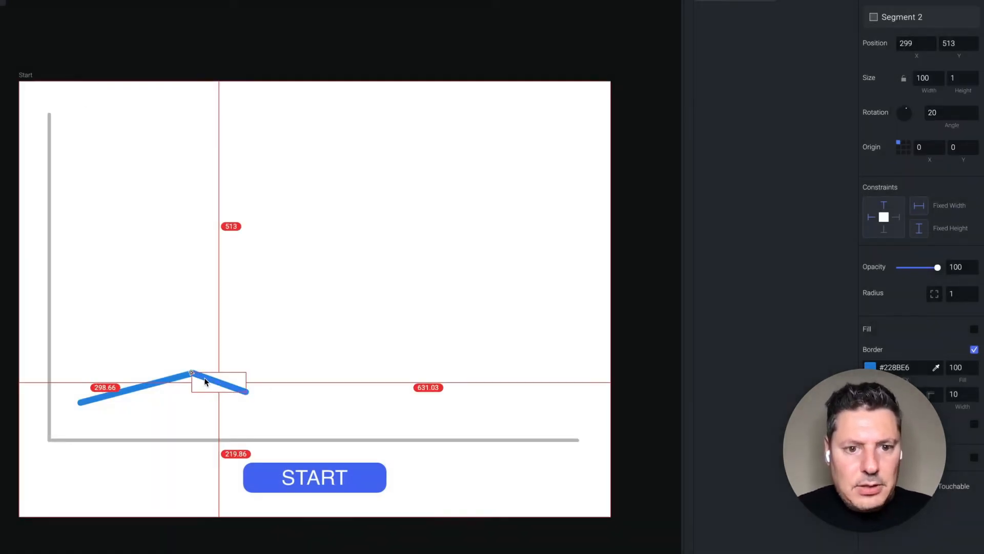
{"action": "key", "text": "alt"}
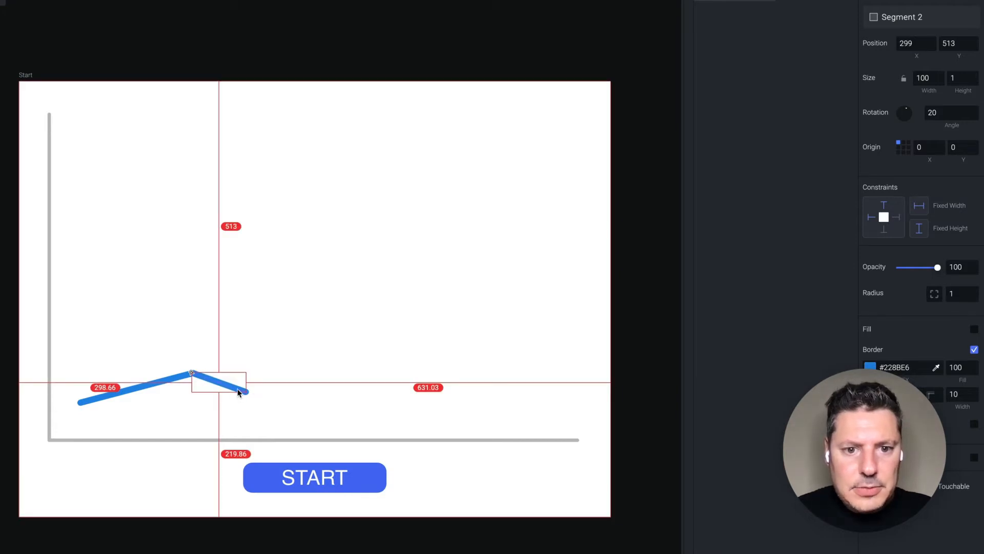
{"action": "left_click_drag", "start_coordinate": [247, 390], "coordinate": [299, 410]}
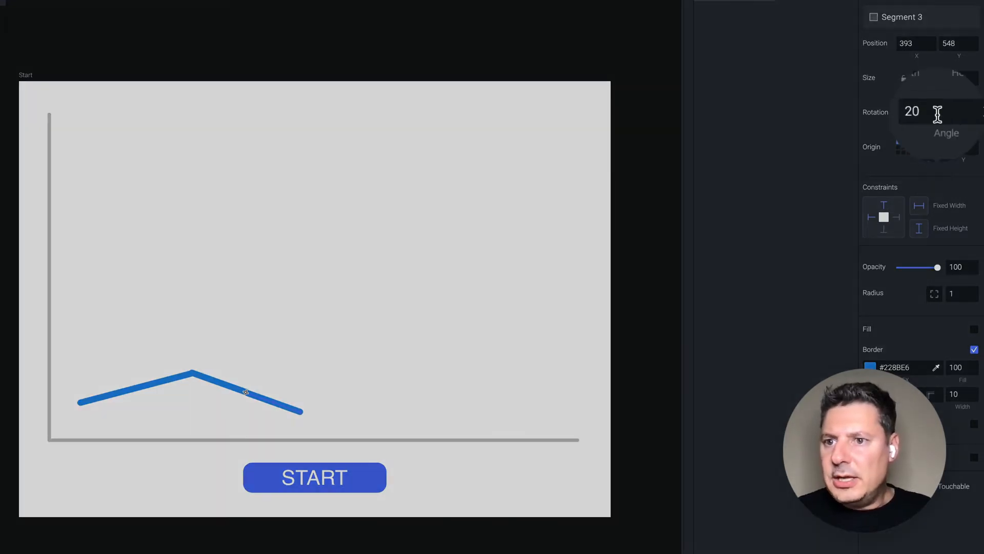
Set the third segment's rotation to -30 degrees and its width to 200.
{"action": "left_click", "coordinate": [936, 113]}
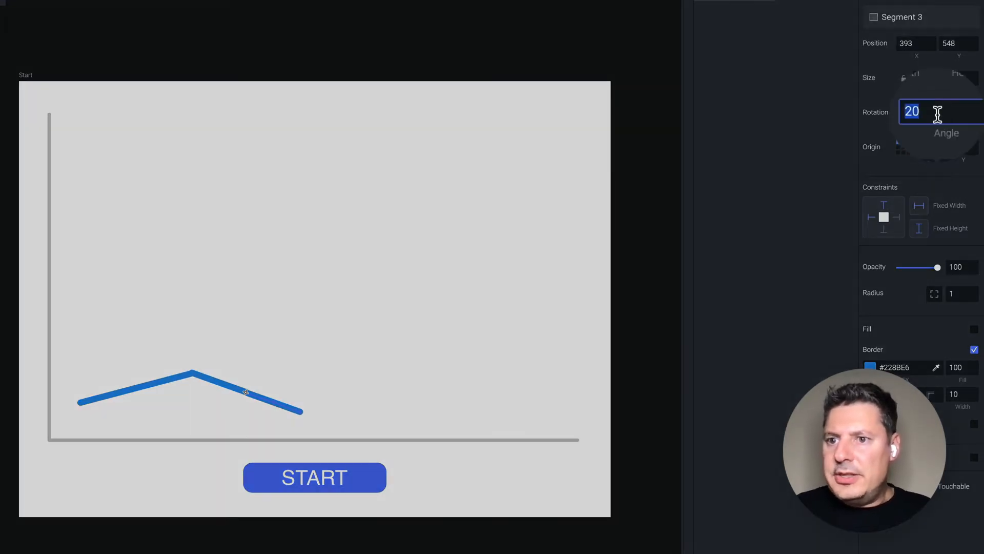
{"action": "type", "text": "-30"}
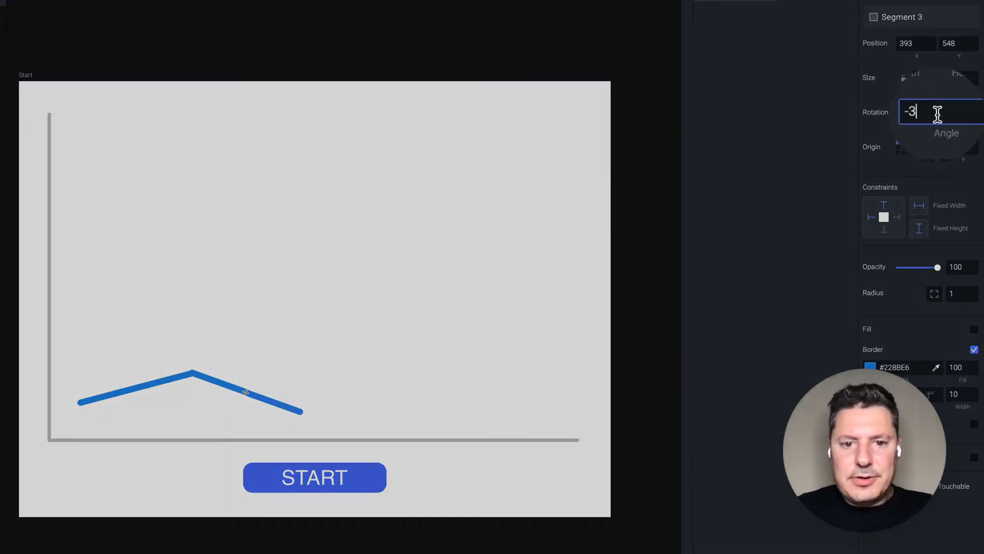
{"action": "key", "text": "Return"}
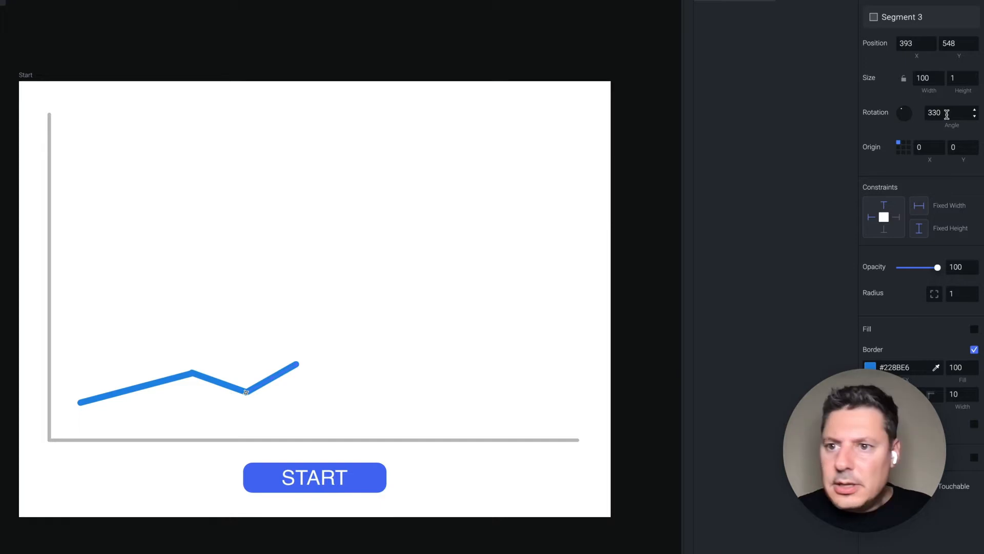
{"action": "left_click", "coordinate": [920, 77]}
{"action": "double_click", "coordinate": [921, 77]}
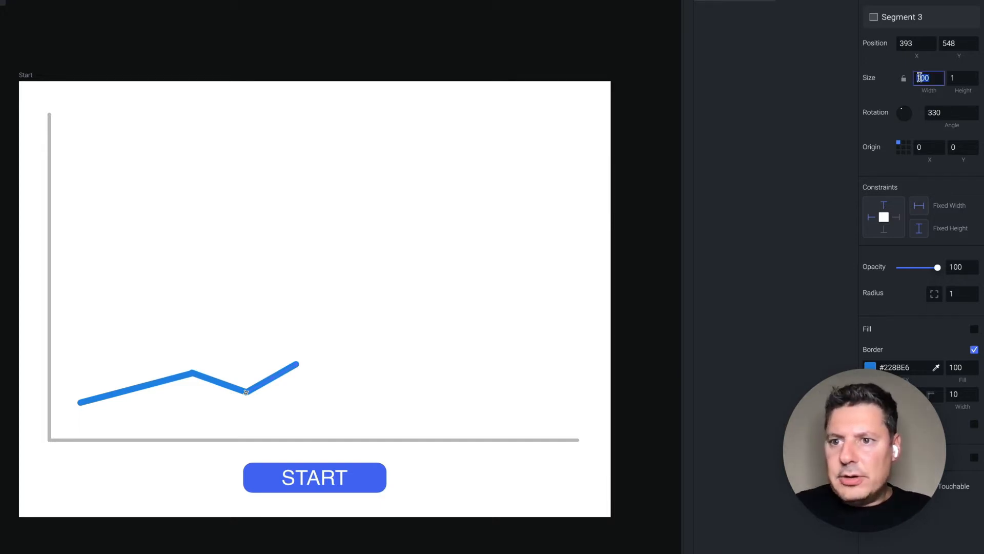
{"action": "type", "text": "200"}
{"action": "key", "text": "Return"}
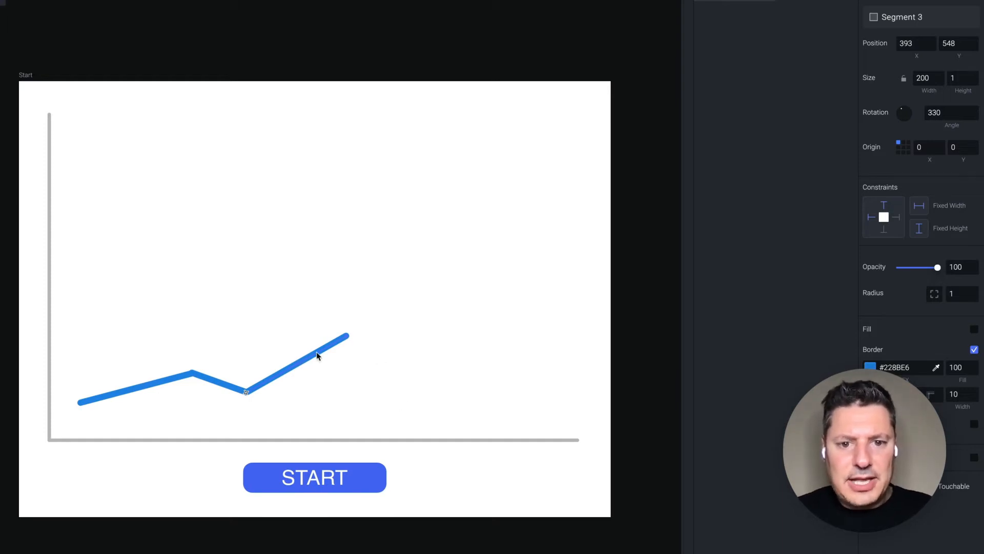
Duplicate the third segment onto its upper end, at about X 567, Y 447, and set the copy's rotation to 30 degrees.
{"action": "left_click_drag", "start_coordinate": [321, 352], "coordinate": [426, 295]}
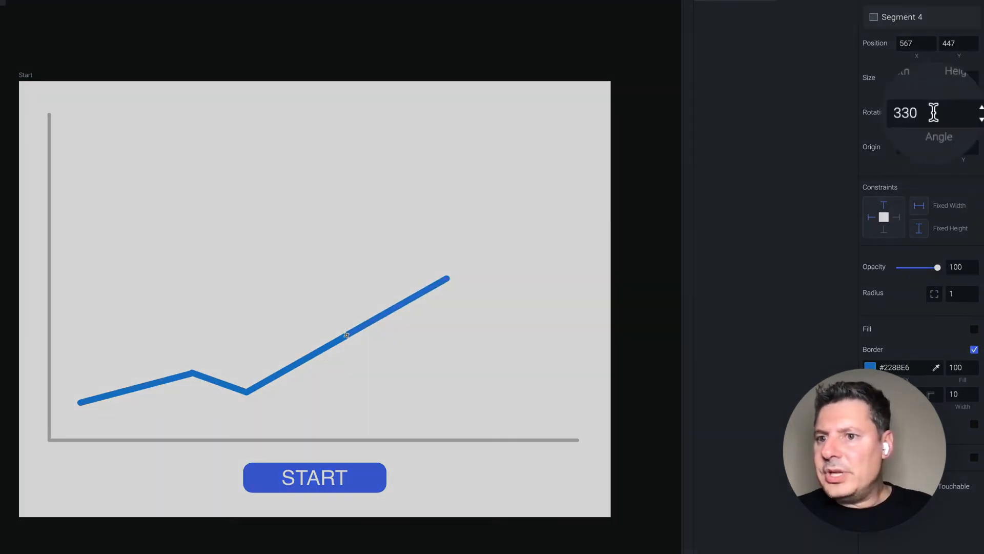
{"action": "left_click", "coordinate": [934, 113]}
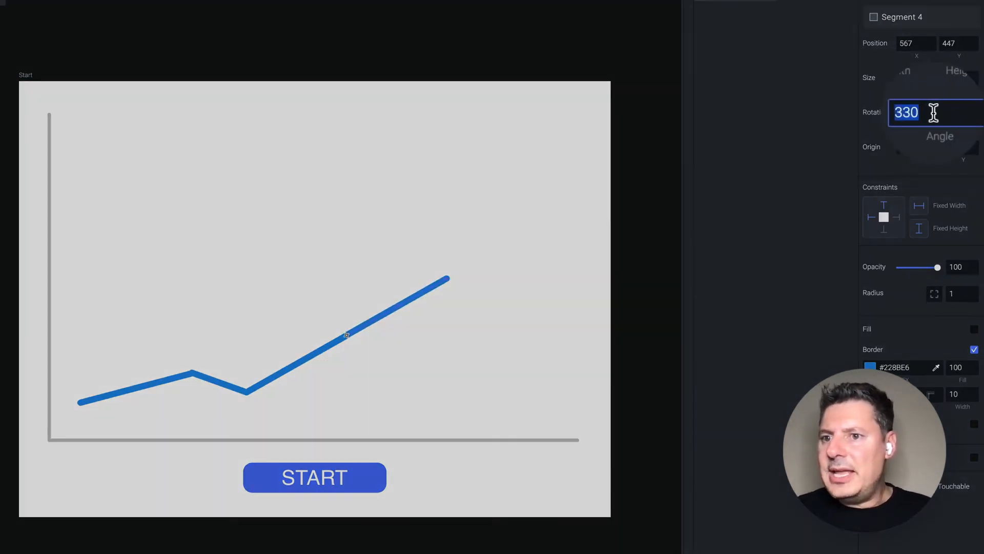
{"action": "type", "text": "30"}
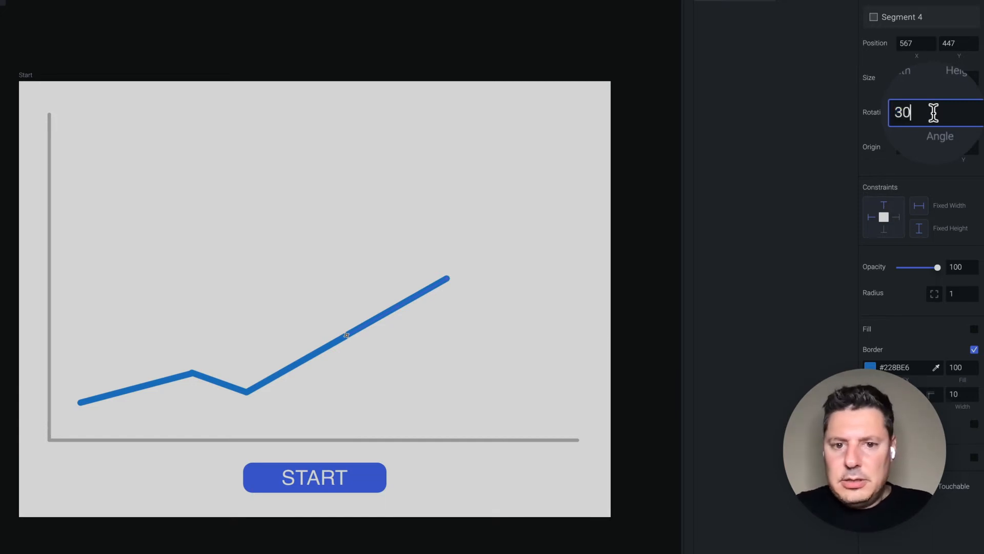
{"action": "key", "text": "Return"}
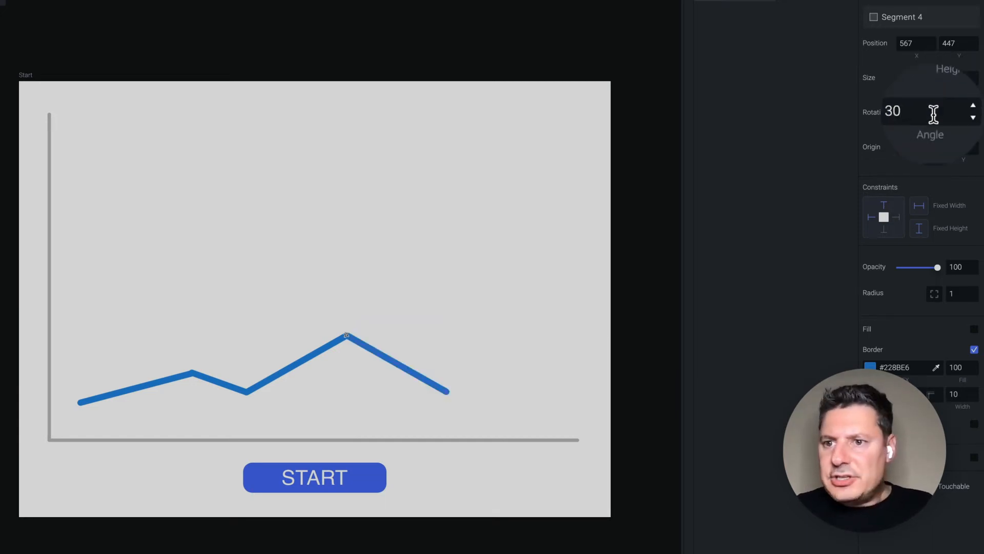
Set the fourth segment's rotation to 10 degrees and its width to 100.
{"action": "left_click", "coordinate": [933, 113]}
{"action": "type", "text": "10"}
{"action": "key", "text": "Return"}
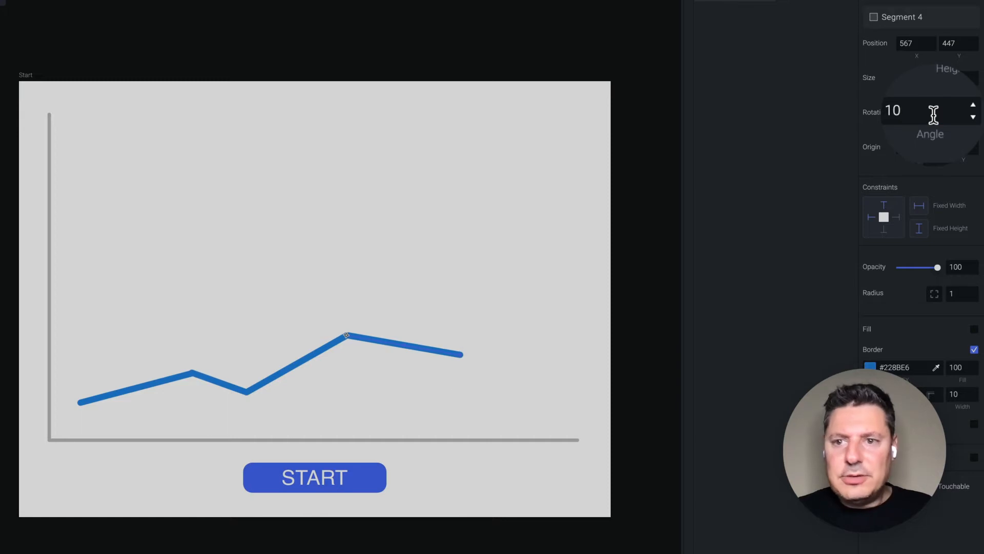
{"action": "left_click", "coordinate": [924, 78]}
{"action": "type", "text": "1"}
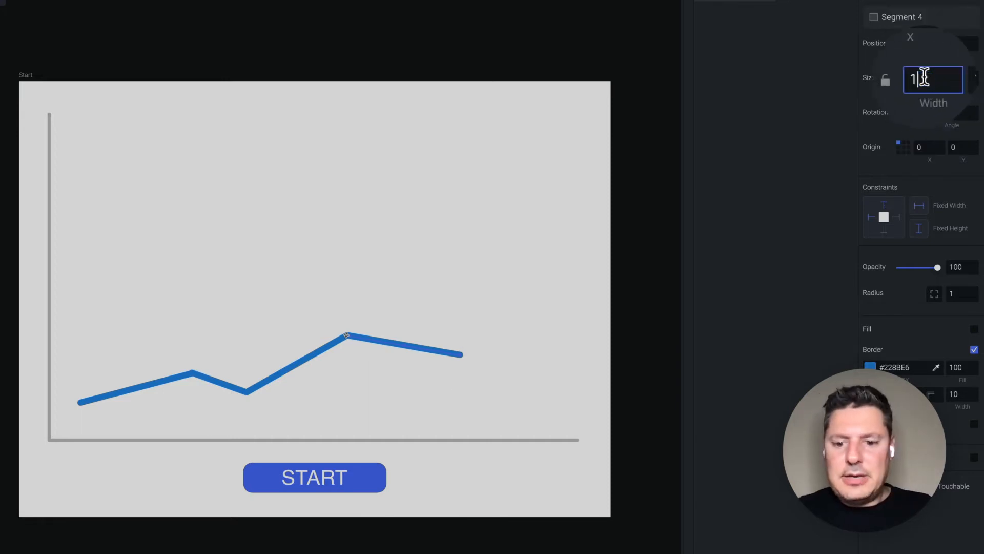
{"action": "type", "text": "00"}
{"action": "key", "text": "Return"}
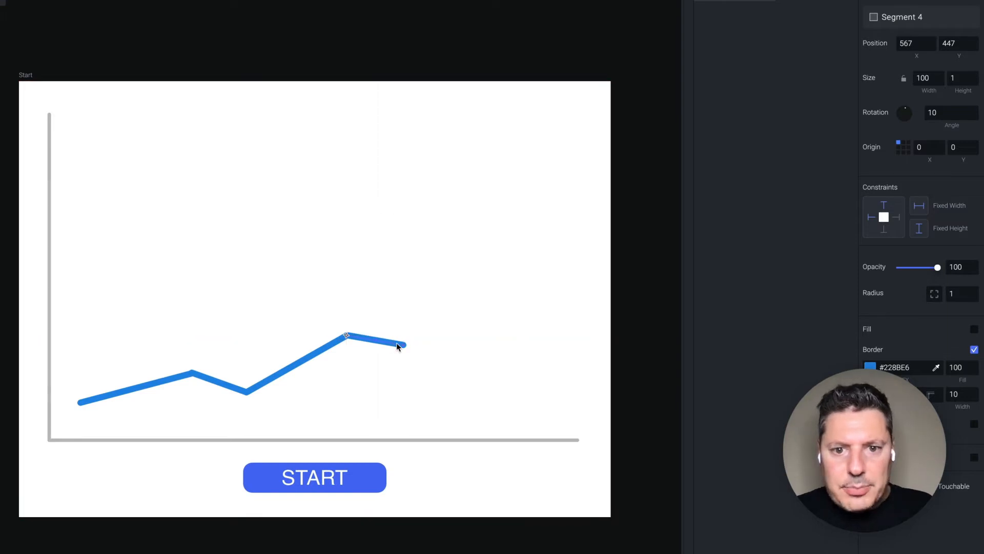
Duplicate the fourth segment onto its lower end, at about X 666, Y 465, and set the copy's rotation to -40 degrees.
{"action": "left_click_drag", "start_coordinate": [395, 342], "coordinate": [452, 355], "text": "alt"}
{"action": "left_click", "coordinate": [938, 112]}
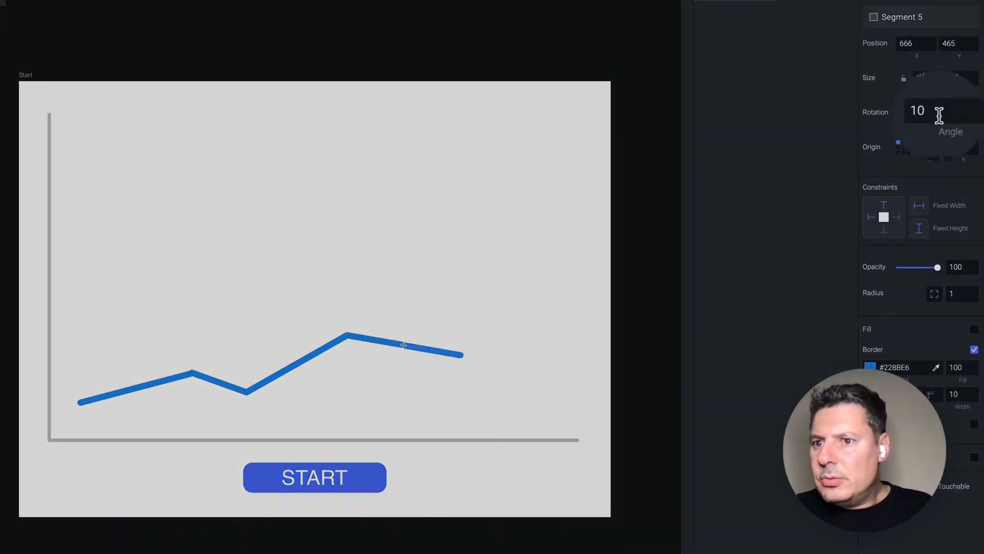
{"action": "type", "text": "-40"}
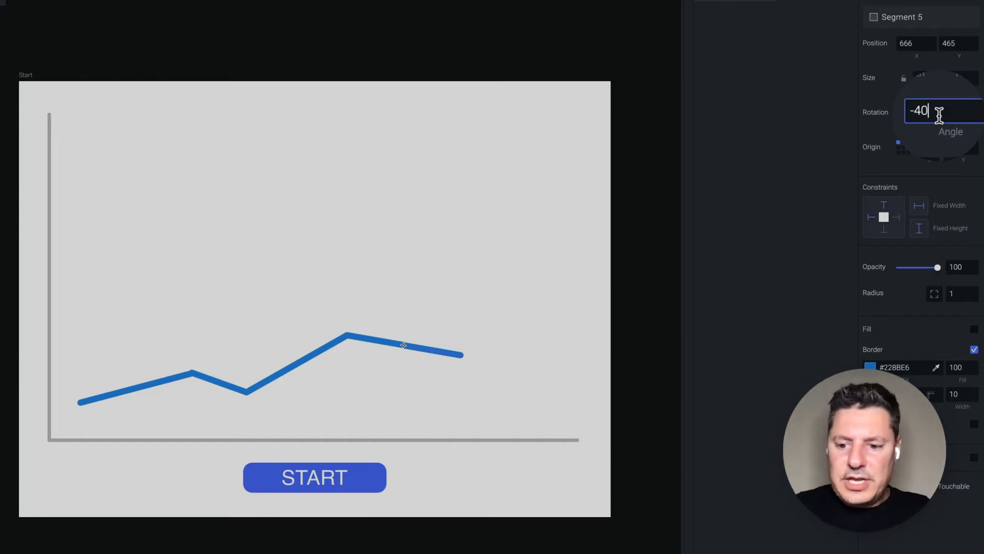
{"action": "key", "text": "Return"}
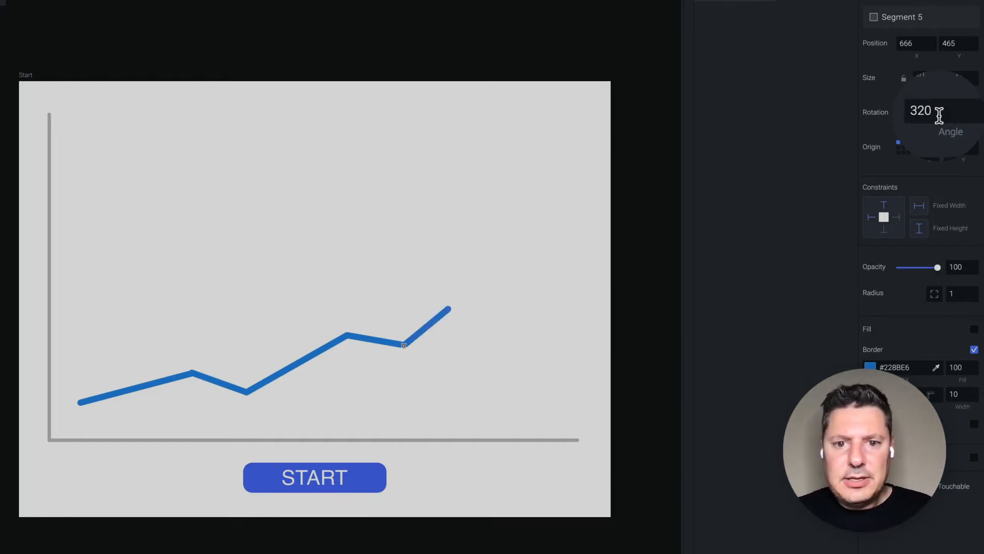
Set the fifth segment's width to 200.
{"action": "left_click", "coordinate": [915, 79]}
{"action": "type", "text": "200"}
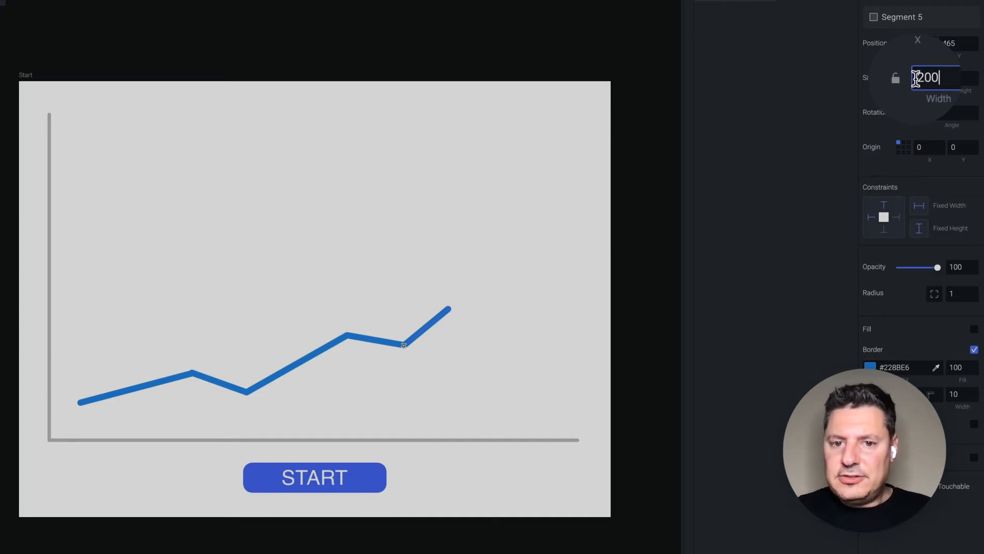
{"action": "key", "text": "Return"}
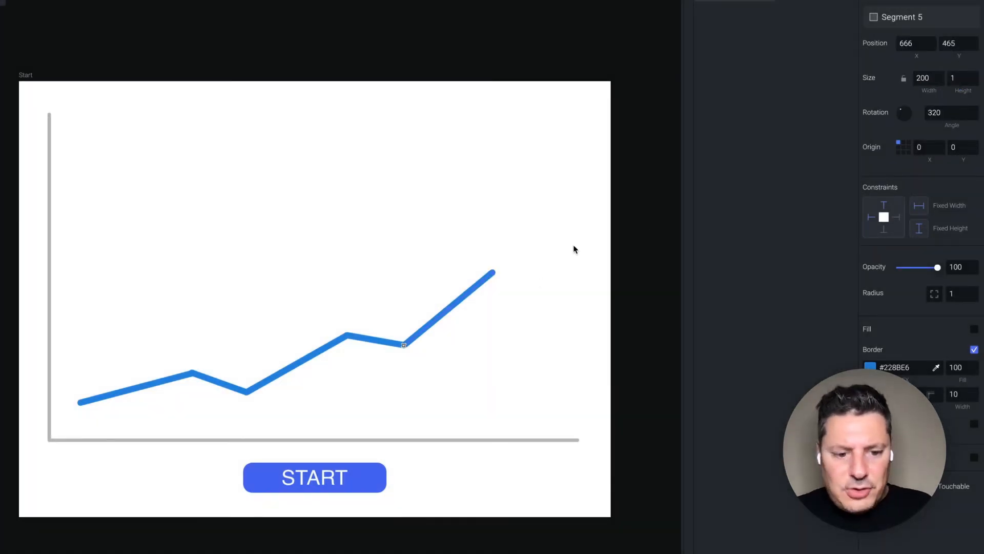
Duplicate the fifth segment onto its upper end, at about X 820, Y 336, and set the copy's rotation to -70 degrees.
{"action": "left_click_drag", "start_coordinate": [487, 278], "coordinate": [574, 210]}
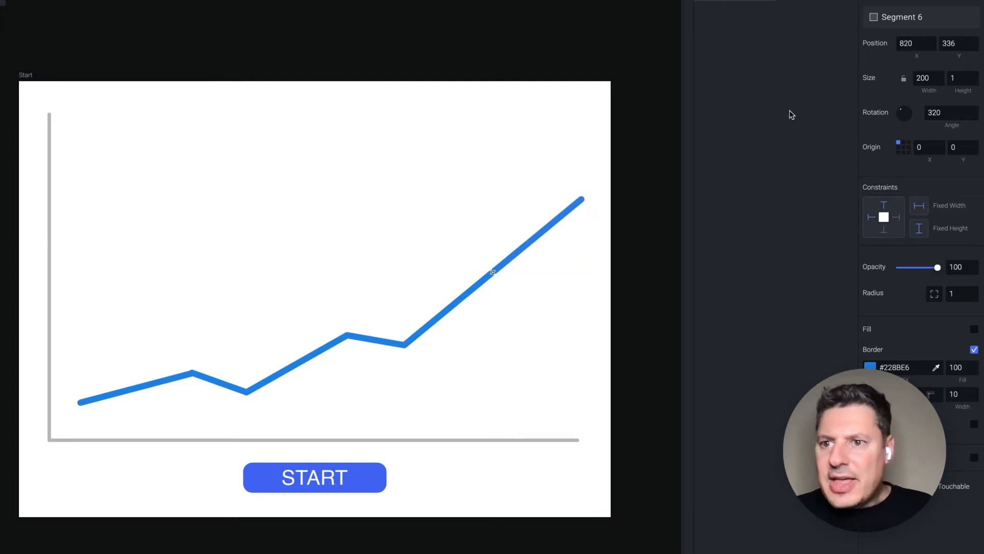
{"action": "left_click", "coordinate": [934, 113]}
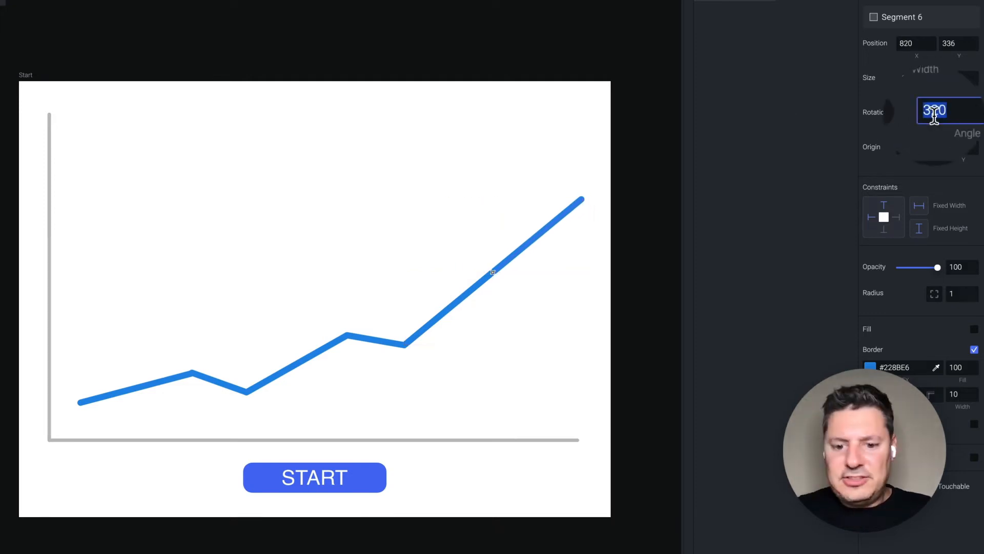
{"action": "type", "text": "290"}
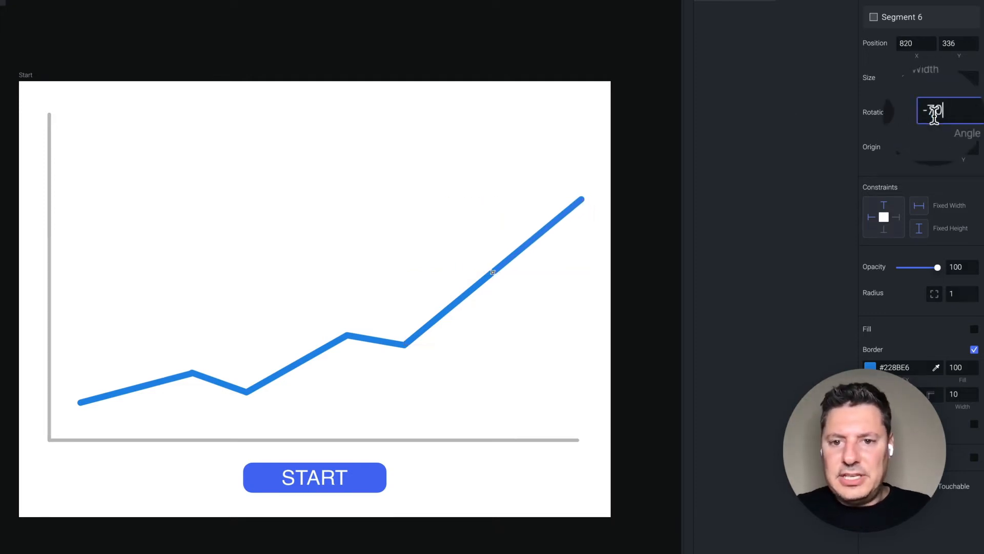
{"action": "key", "text": "Return"}
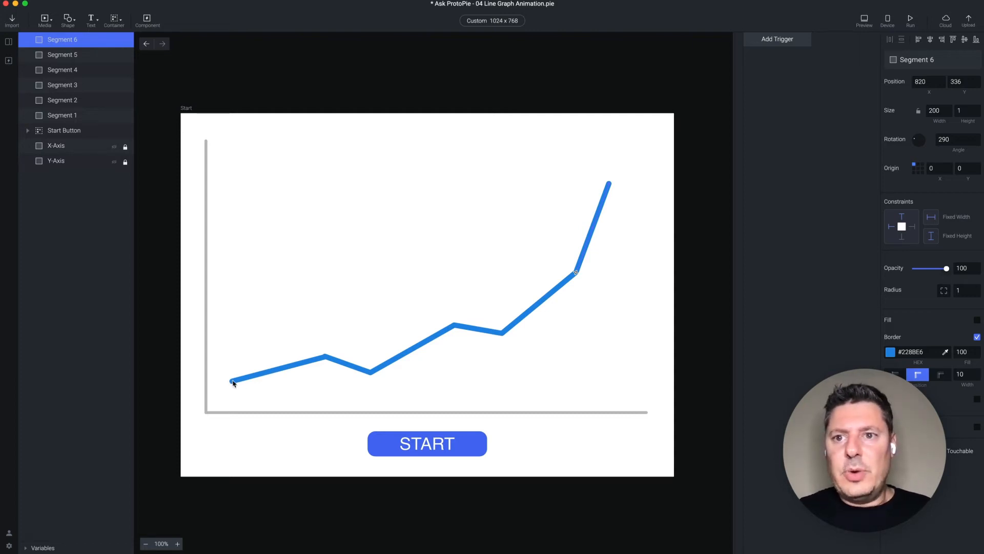
Try collapsing Segment 1 to a width of 0, and undo the change.
{"action": "left_click", "coordinate": [251, 374]}
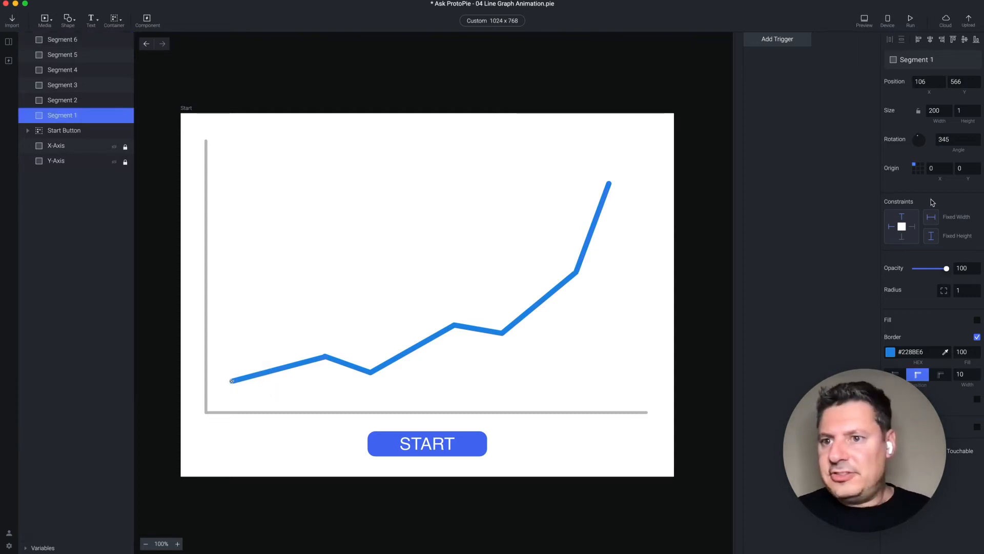
{"action": "left_click", "coordinate": [934, 110]}
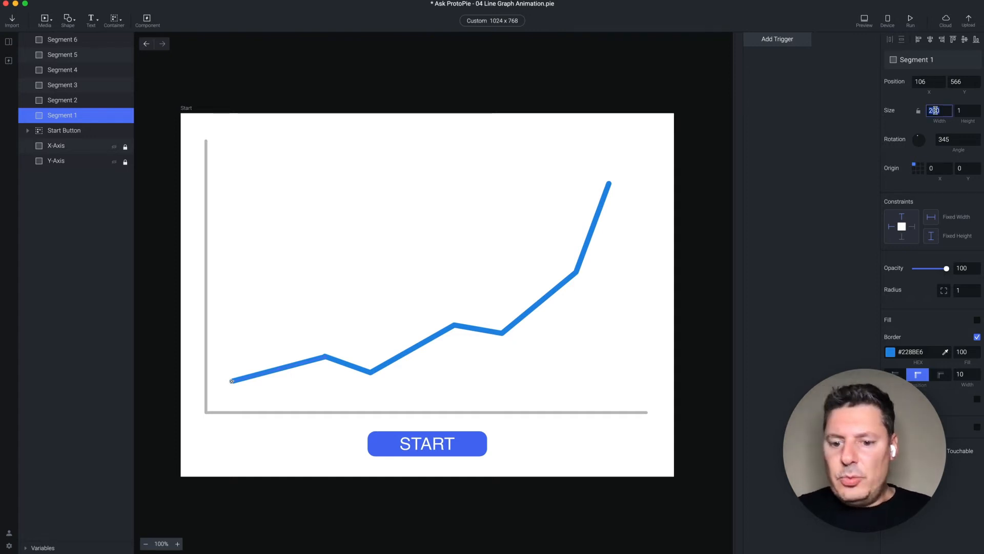
{"action": "type", "text": "0"}
{"action": "key", "text": "Return"}
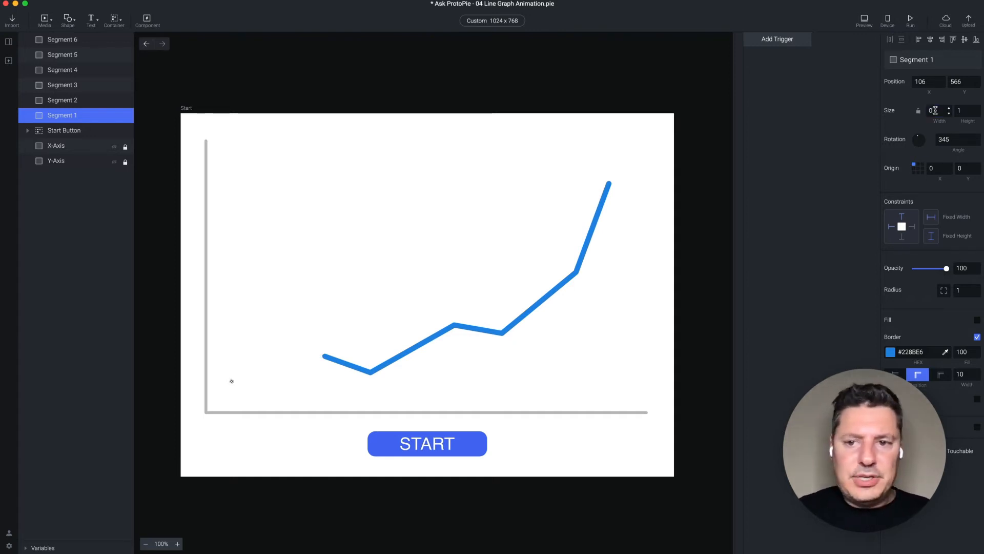
{"action": "left_click", "coordinate": [727, 240]}
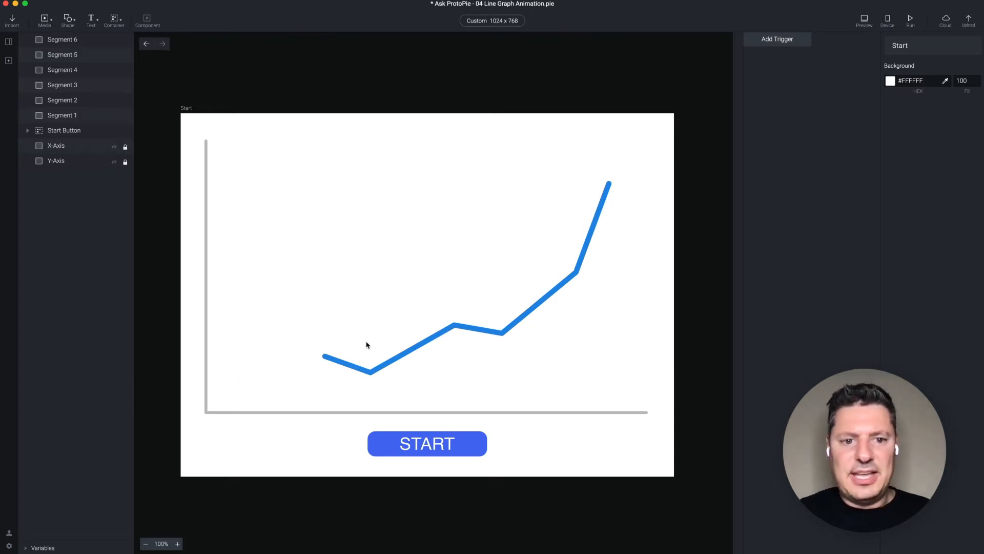
{"action": "key", "text": "super+z"}
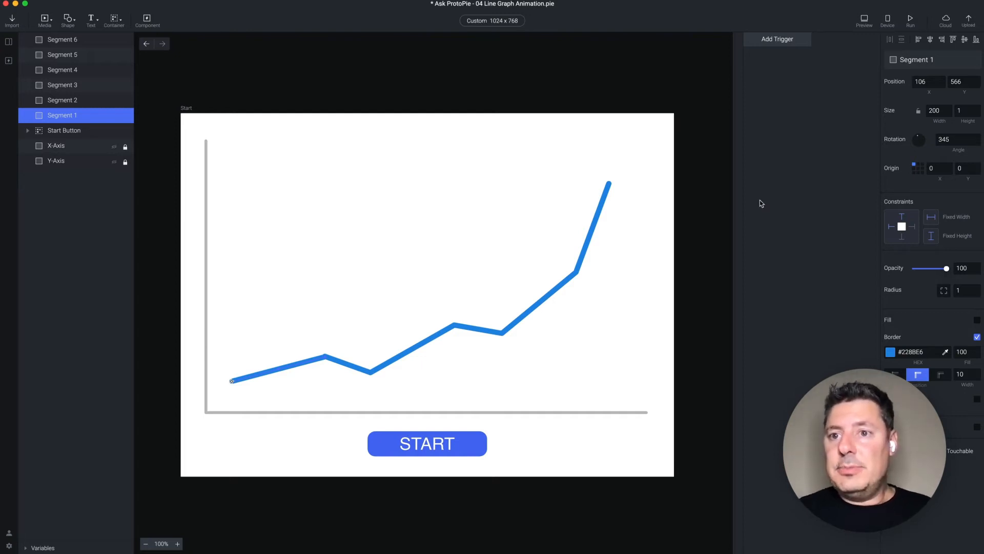
Add a Start trigger with a Scale response that targets Segment 1.
{"action": "left_click", "coordinate": [777, 39]}
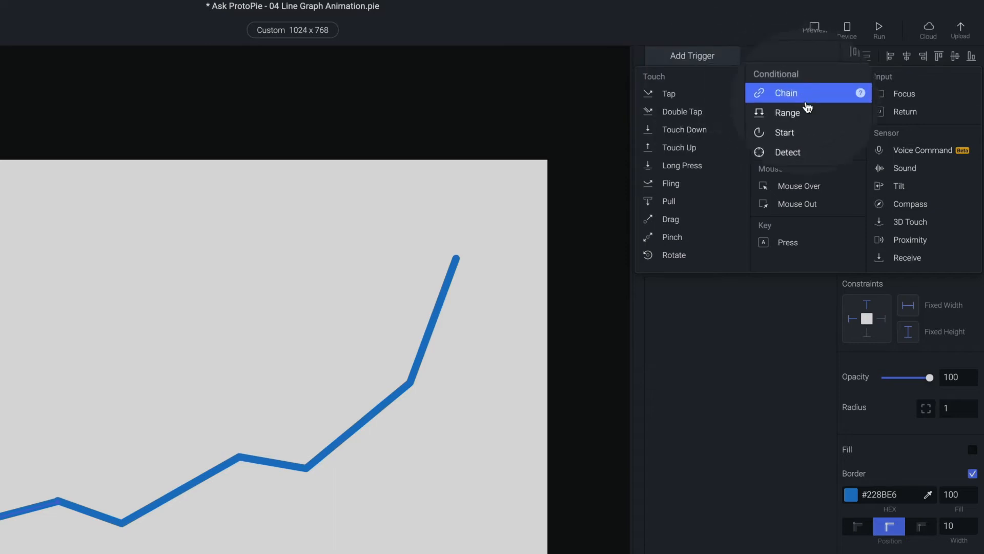
{"action": "left_click", "coordinate": [788, 129]}
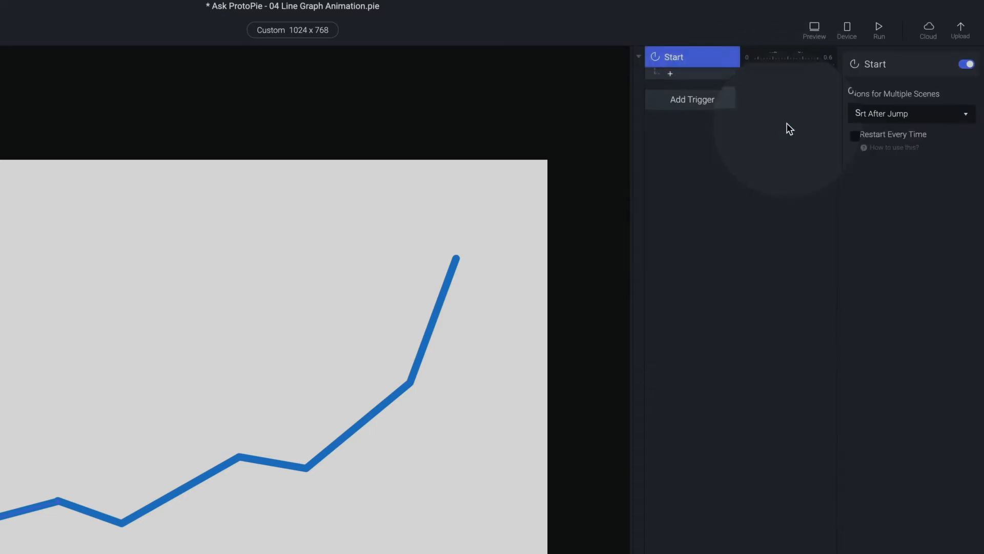
{"action": "left_click", "coordinate": [690, 77]}
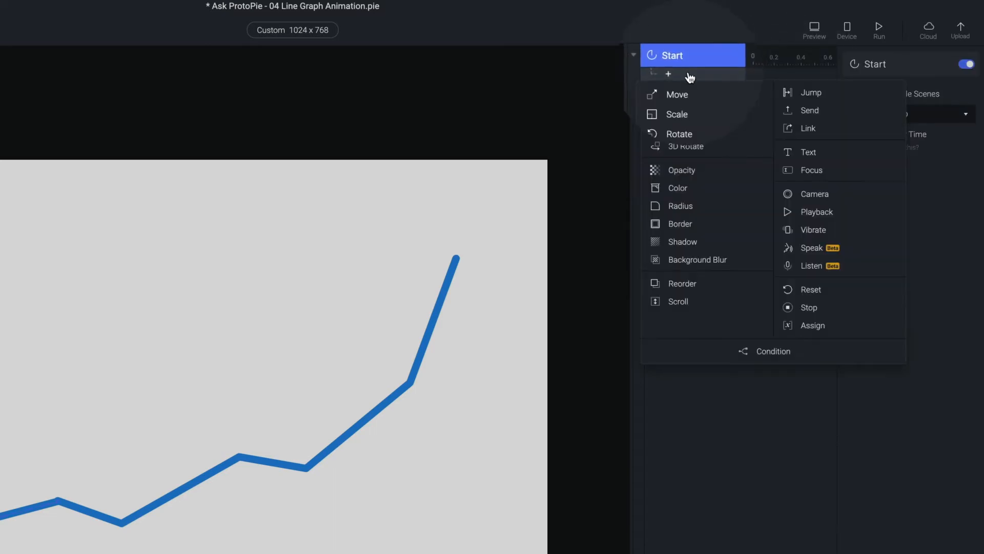
{"action": "left_click", "coordinate": [682, 116]}
{"action": "left_click", "coordinate": [896, 85]}
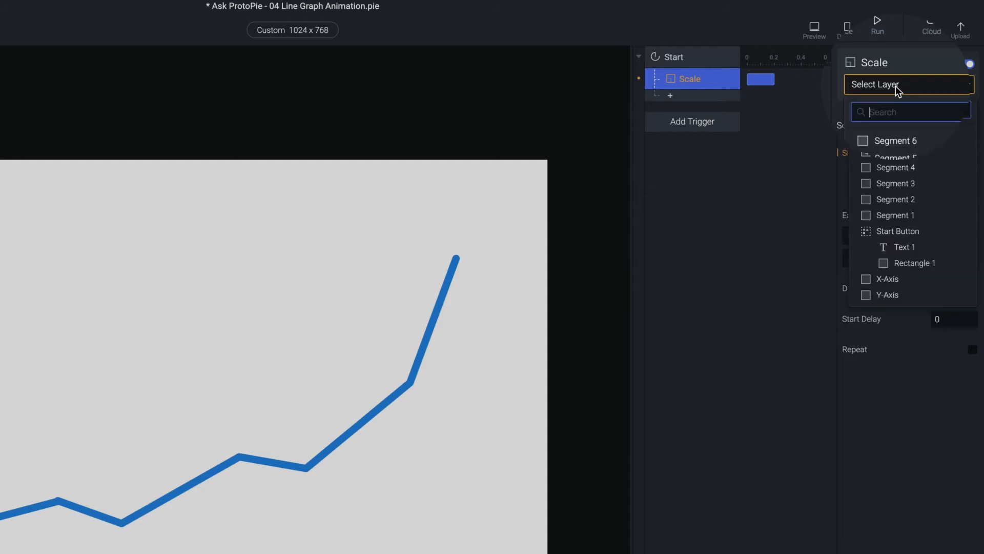
{"action": "left_click", "coordinate": [905, 217]}
Set the Segment 1 Scale response to scale to width 0 with a duration of 0.
{"action": "left_click", "coordinate": [895, 178]}
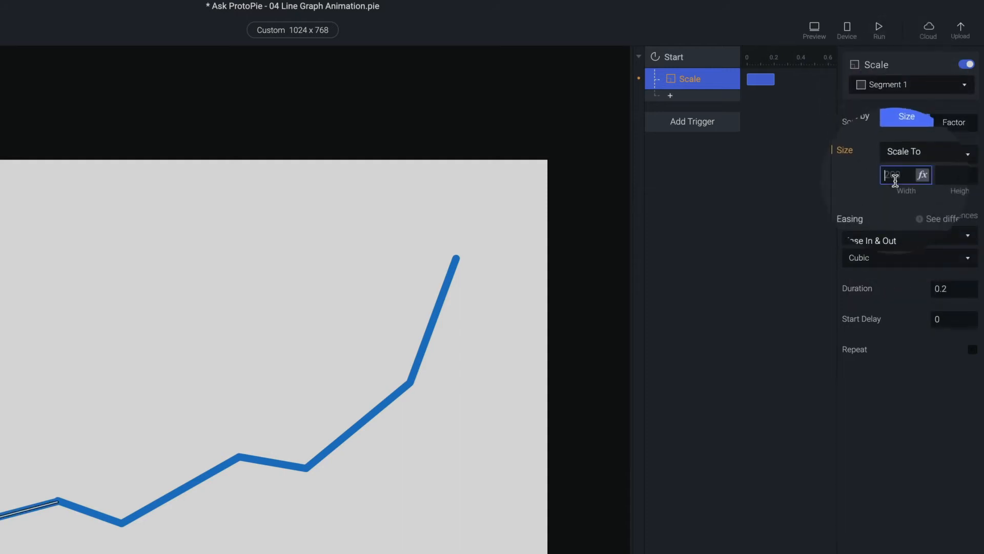
{"action": "type", "text": "0"}
{"action": "key", "text": "Return"}
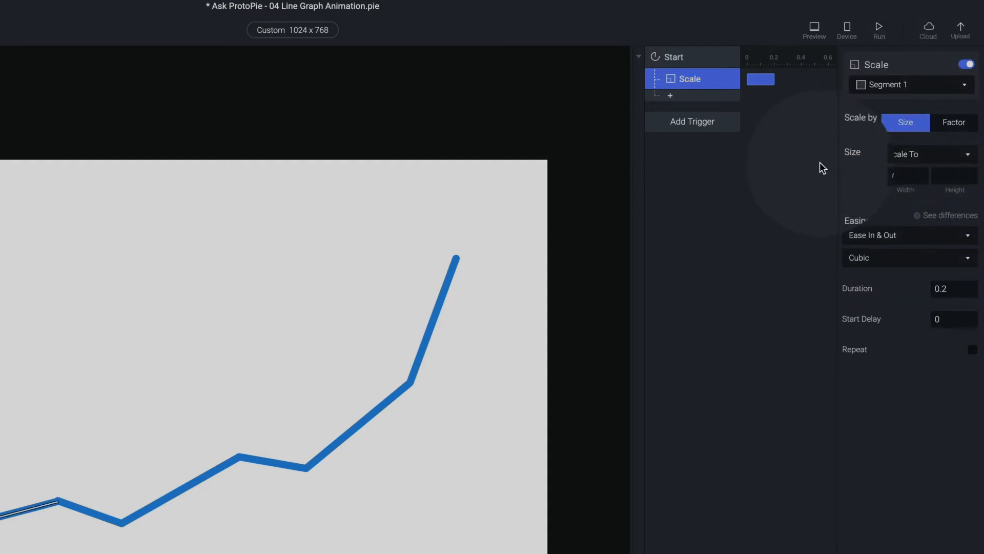
{"action": "left_click", "coordinate": [949, 289]}
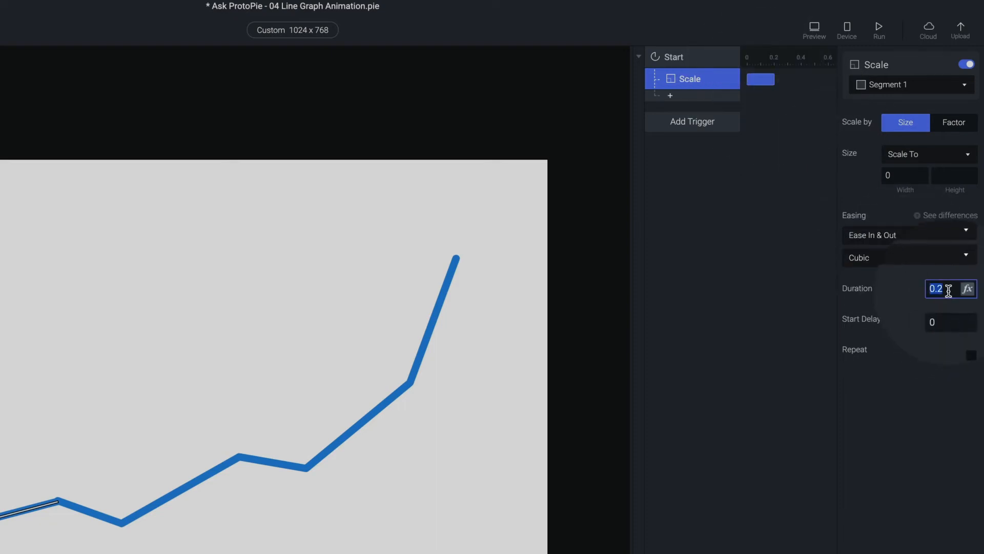
{"action": "type", "text": "0"}
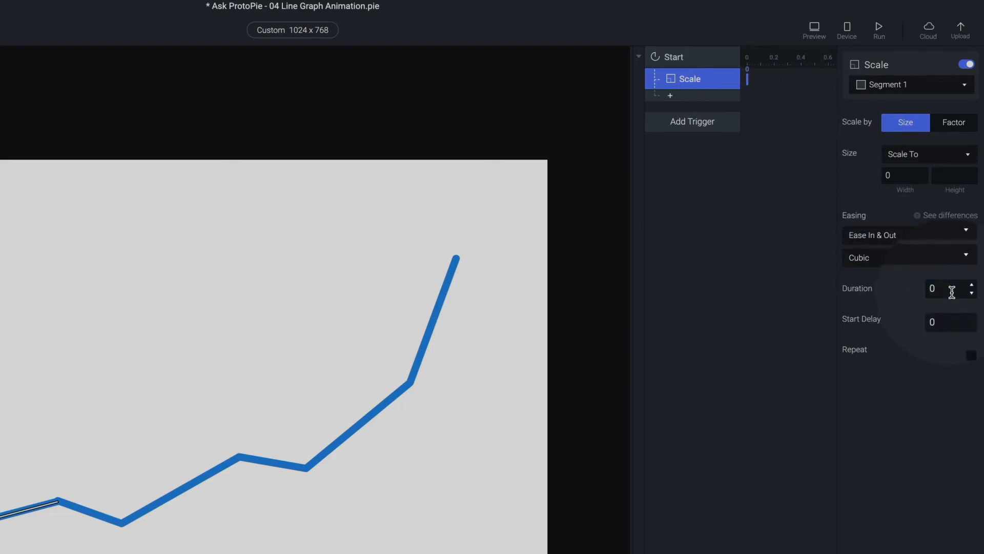
{"action": "left_click", "coordinate": [688, 192]}
{"action": "left_click", "coordinate": [755, 190]}
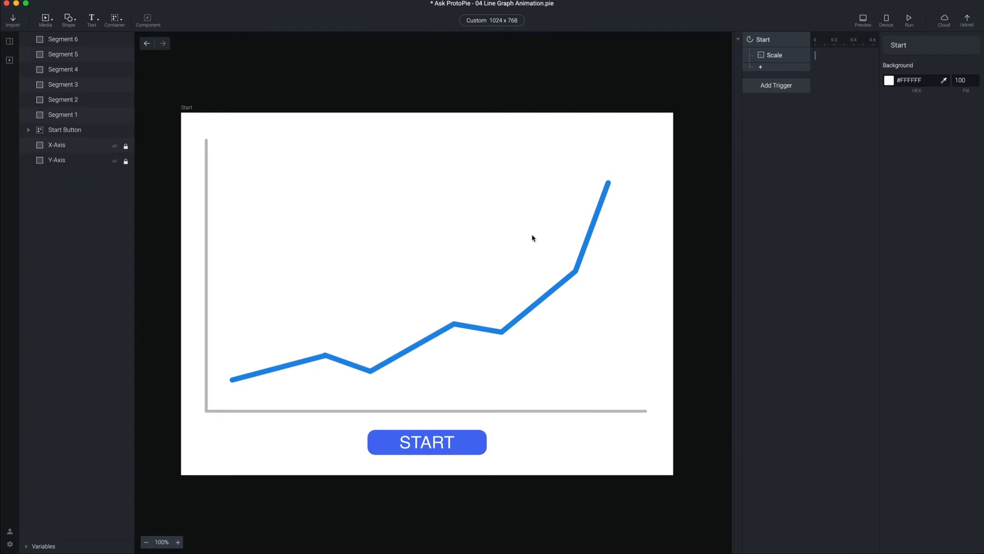
Preview the Segment 1 collapse and rename its Scale response as Scale S1.
{"action": "left_click", "coordinate": [863, 20]}
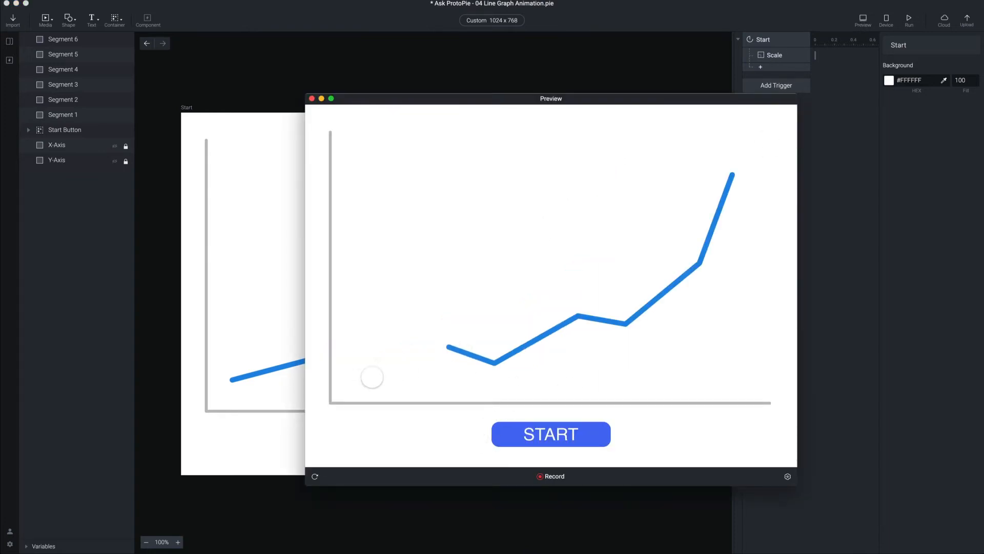
{"action": "left_click", "coordinate": [312, 98]}
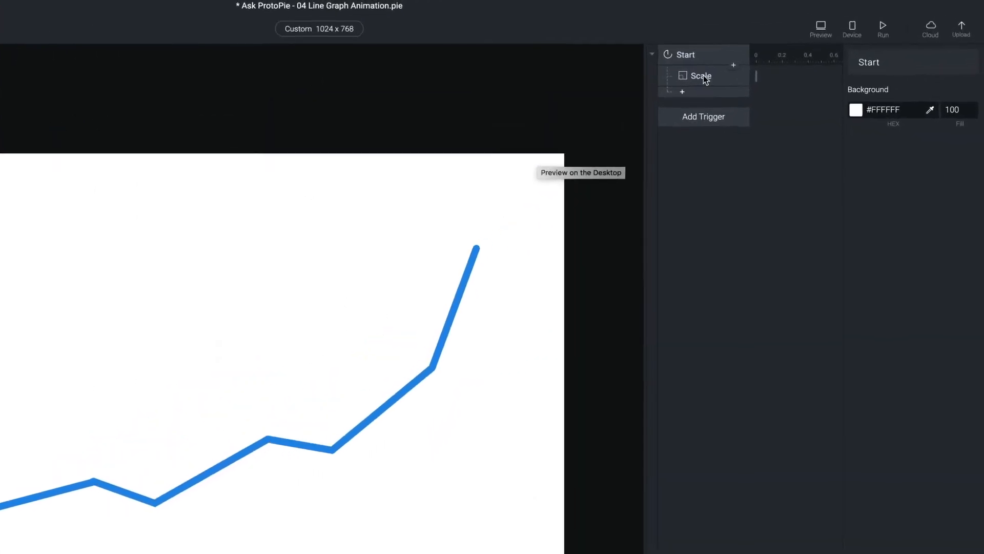
{"action": "left_click", "coordinate": [702, 76]}
{"action": "double_click", "coordinate": [693, 75]}
{"action": "left_click", "coordinate": [710, 76]}
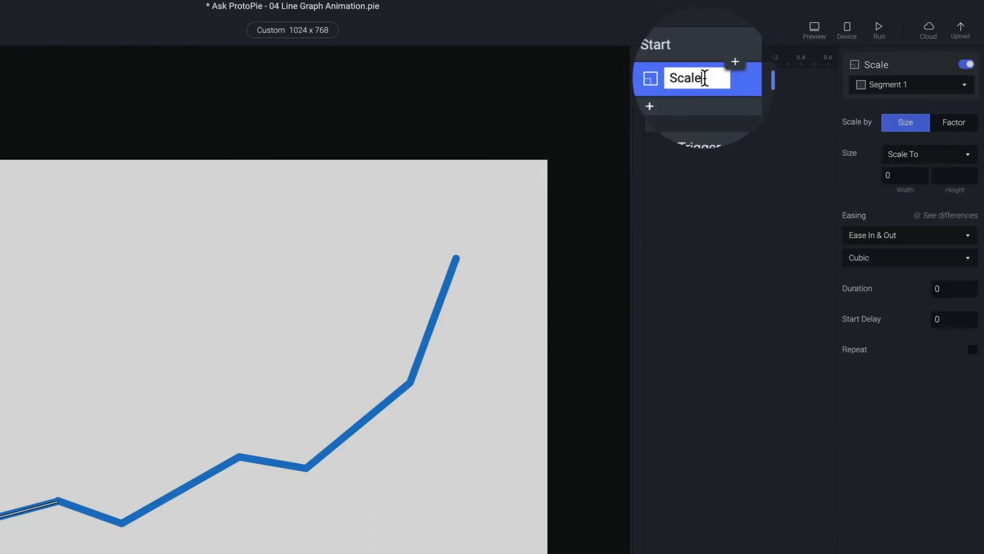
{"action": "type", "text": "S1"}
{"action": "key", "text": "Return"}
Duplicate the Scale S1 response, target the copy at Segment 2, and rename it Scale S2.
{"action": "key", "text": "ctrl+d"}
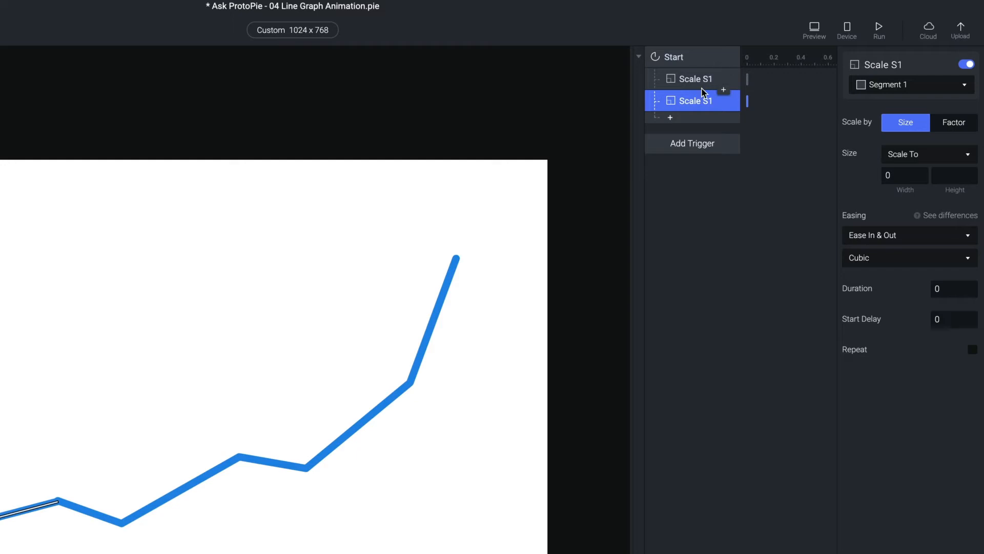
{"action": "left_click", "coordinate": [890, 86]}
{"action": "left_click", "coordinate": [900, 200]}
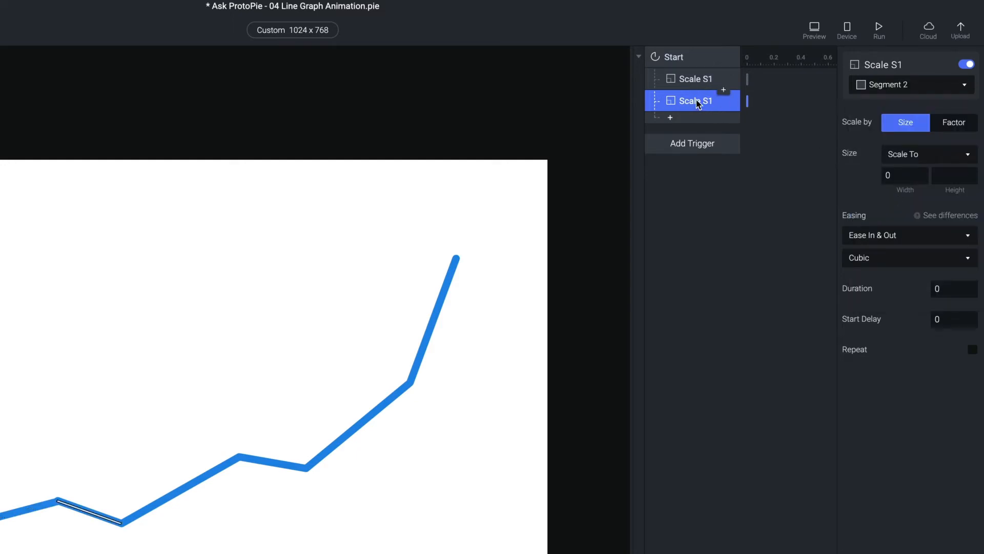
{"action": "double_click", "coordinate": [715, 100]}
{"action": "left_click", "coordinate": [716, 99]}
{"action": "key", "text": "BackSpace"}
{"action": "type", "text": "2"}
{"action": "key", "text": "Return"}
Duplicate the Scale S2 response, rename the copy Scale S3, and target it at Segment 3.
{"action": "key", "text": "ctrl+d"}
{"action": "double_click", "coordinate": [710, 123]}
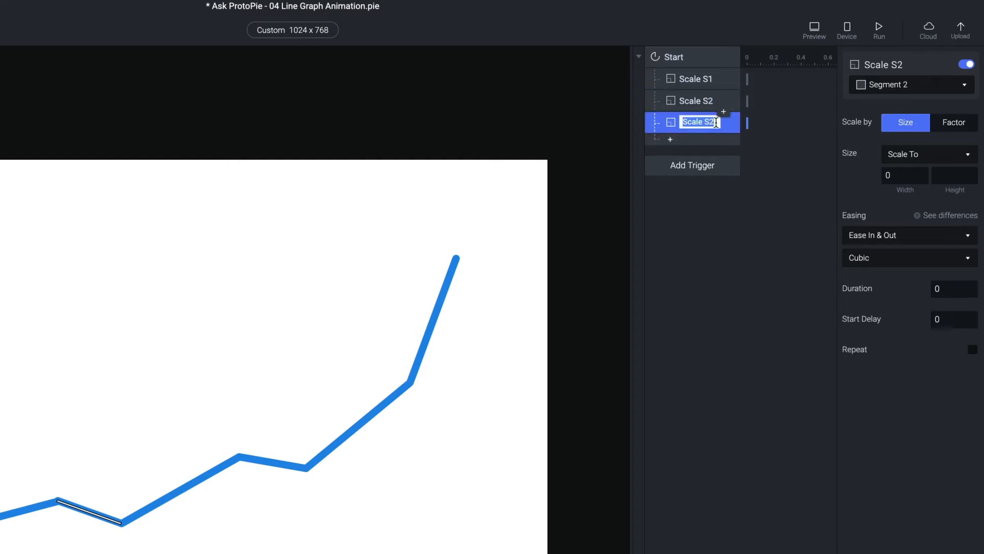
{"action": "left_click", "coordinate": [715, 123]}
{"action": "key", "text": "BackSpace"}
{"action": "type", "text": "3"}
{"action": "key", "text": "Return"}
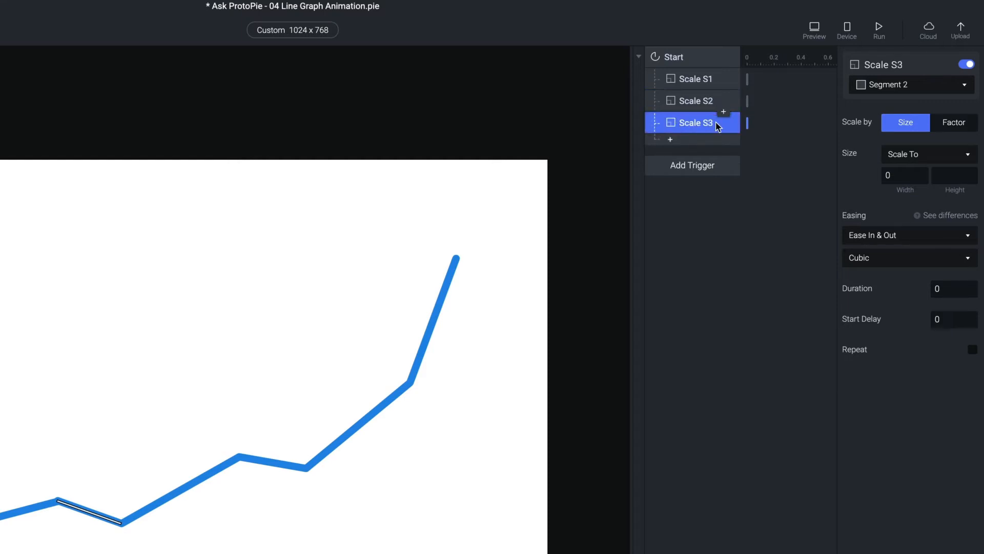
{"action": "left_click", "coordinate": [893, 85]}
{"action": "left_click", "coordinate": [897, 184]}
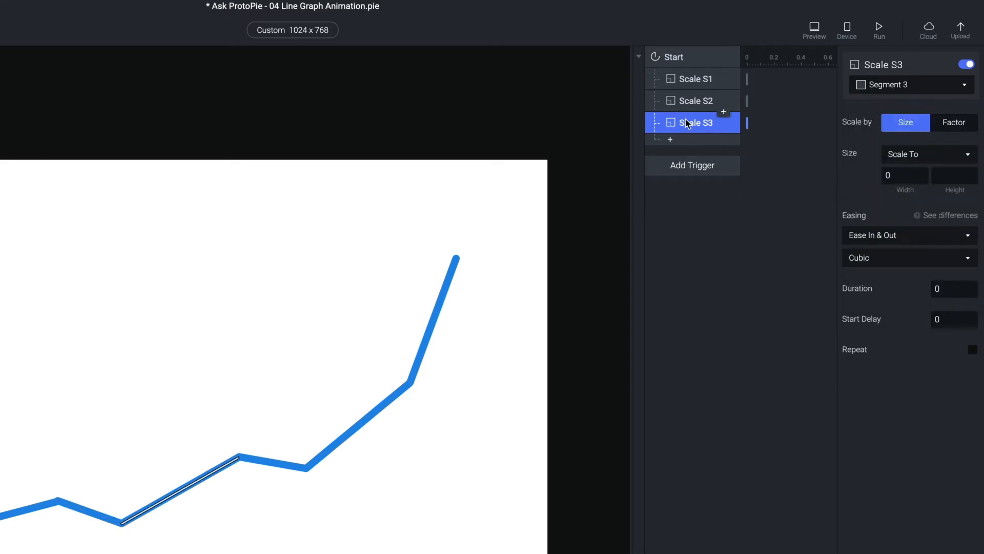
Duplicate the Scale S3 response, rename the copy Scale S4, and target it at Segment 4.
{"action": "key", "text": "super+d"}
{"action": "double_click", "coordinate": [717, 144]}
{"action": "left_click", "coordinate": [716, 144]}
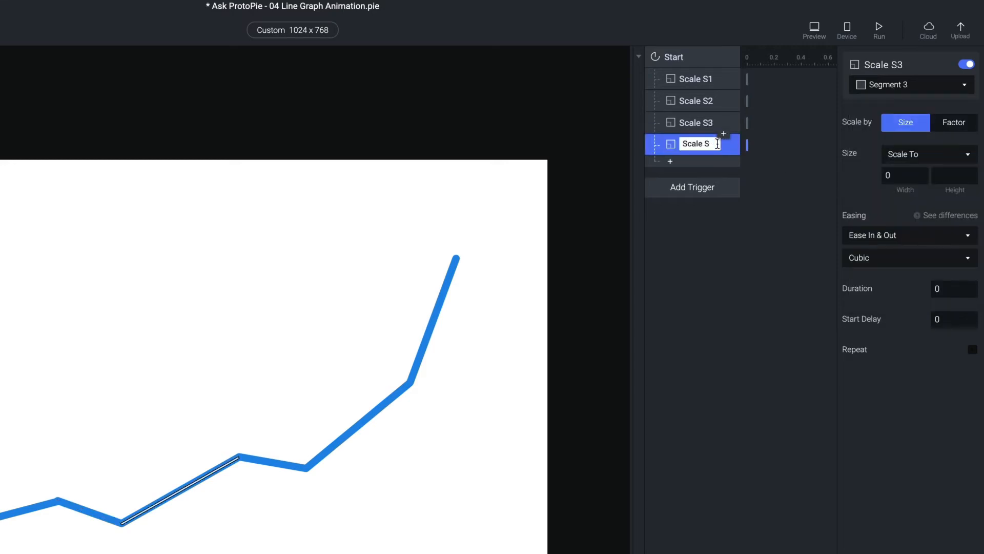
{"action": "type", "text": "4"}
{"action": "key", "text": "Return"}
{"action": "left_click", "coordinate": [898, 86]}
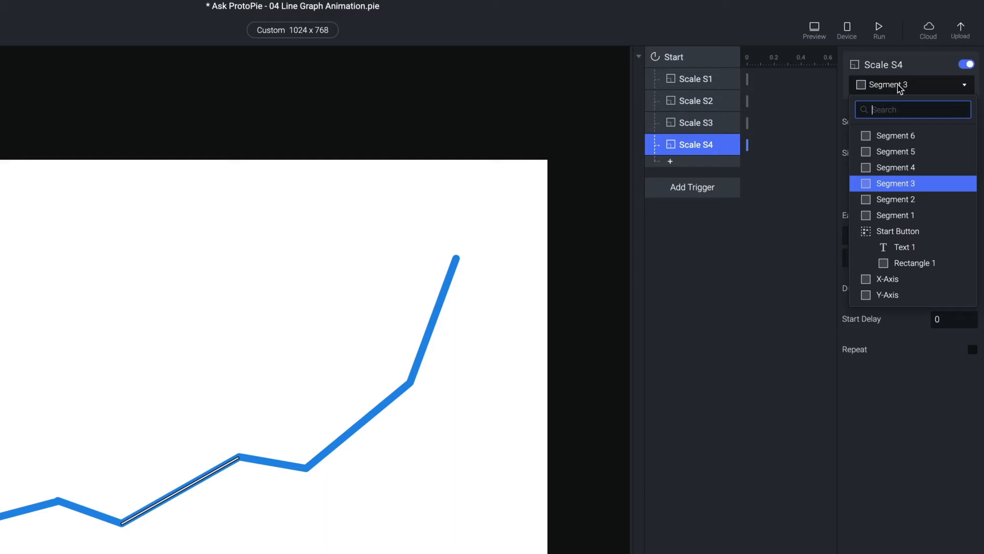
{"action": "left_click", "coordinate": [895, 168]}
Duplicate the Scale S4 response, rename the copy Scale S5, and target it at Segment 5.
{"action": "key", "text": "super+d"}
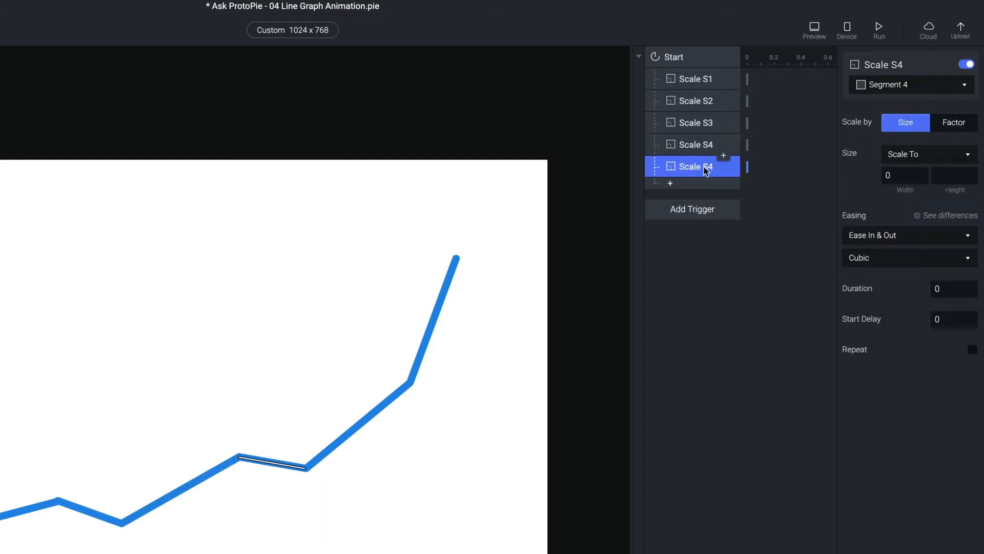
{"action": "double_click", "coordinate": [706, 168]}
{"action": "left_click", "coordinate": [715, 169]}
{"action": "key", "text": "BackSpace"}
{"action": "type", "text": "5"}
{"action": "key", "text": "Return"}
{"action": "left_click", "coordinate": [907, 83]}
{"action": "left_click", "coordinate": [898, 150]}
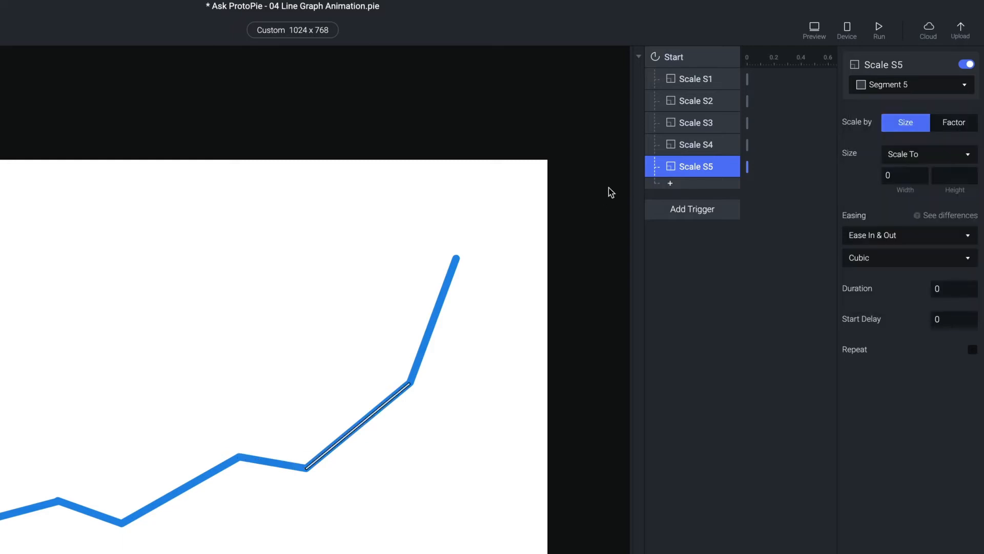
Duplicate the Scale S5 response, rename the copy Scale S6, and target it at Segment 6.
{"action": "key", "text": "ctrl+d"}
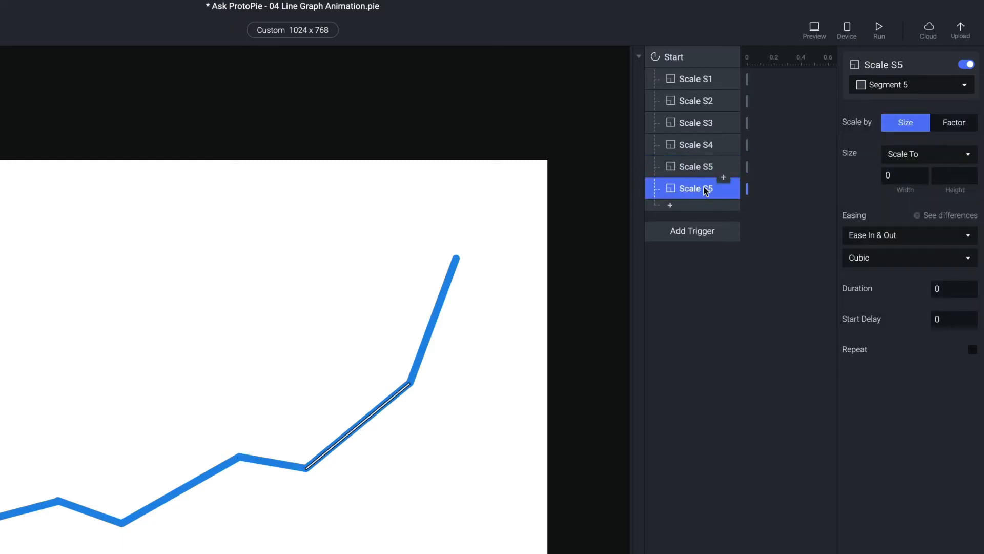
{"action": "double_click", "coordinate": [706, 190]}
{"action": "left_click", "coordinate": [719, 187]}
{"action": "key", "text": "Return"}
{"action": "left_click", "coordinate": [927, 86]}
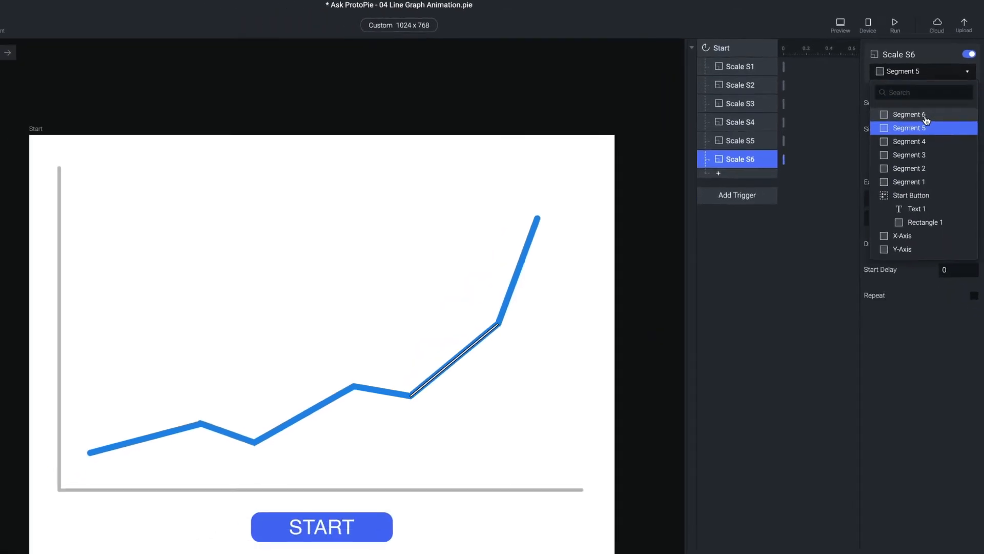
{"action": "left_click", "coordinate": [926, 116]}
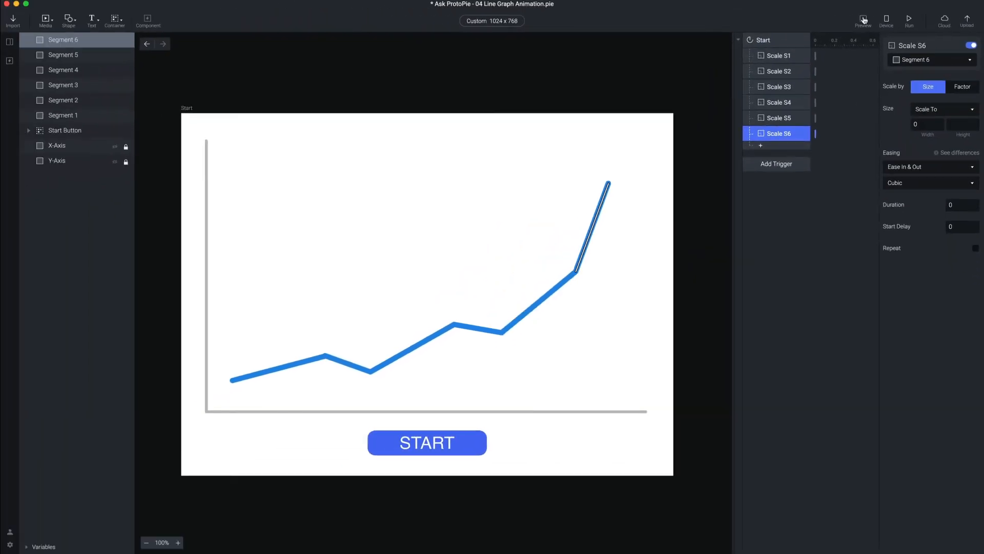
Preview the prototype to check the initial state of all six segments, and close the preview.
{"action": "left_click", "coordinate": [864, 20]}
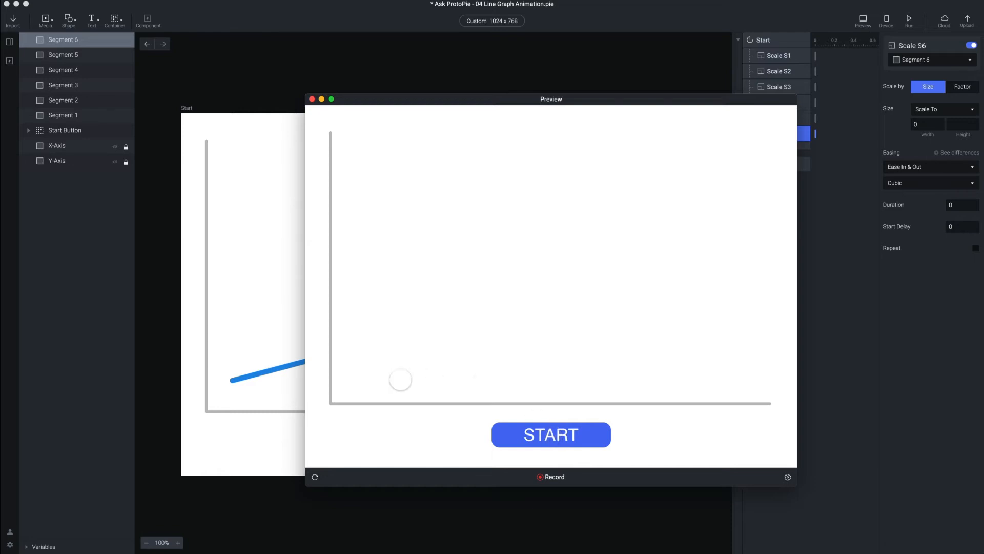
{"action": "left_click", "coordinate": [312, 100]}
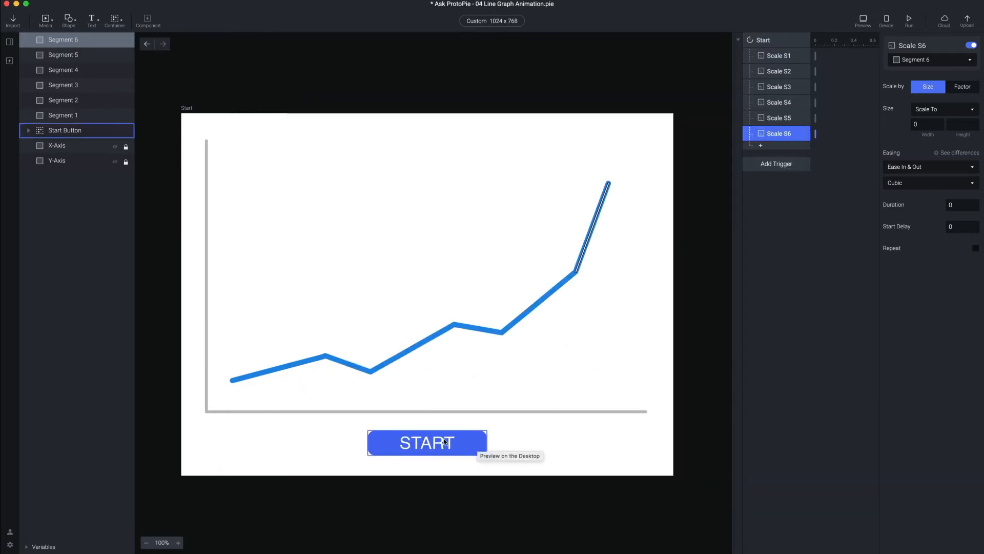
Add a Tap trigger that targets the Start Button.
{"action": "left_click", "coordinate": [789, 178]}
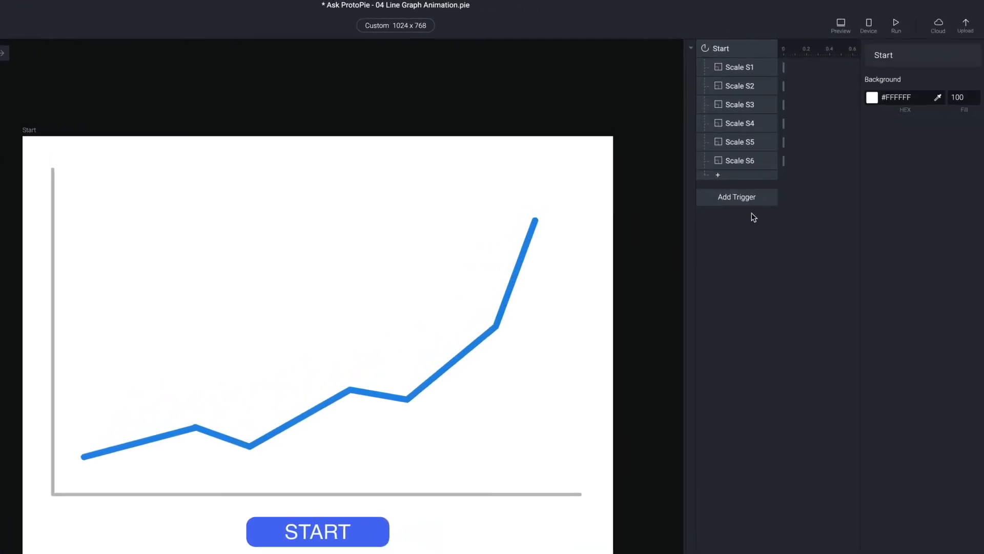
{"action": "left_click", "coordinate": [780, 165]}
{"action": "left_click", "coordinate": [730, 232]}
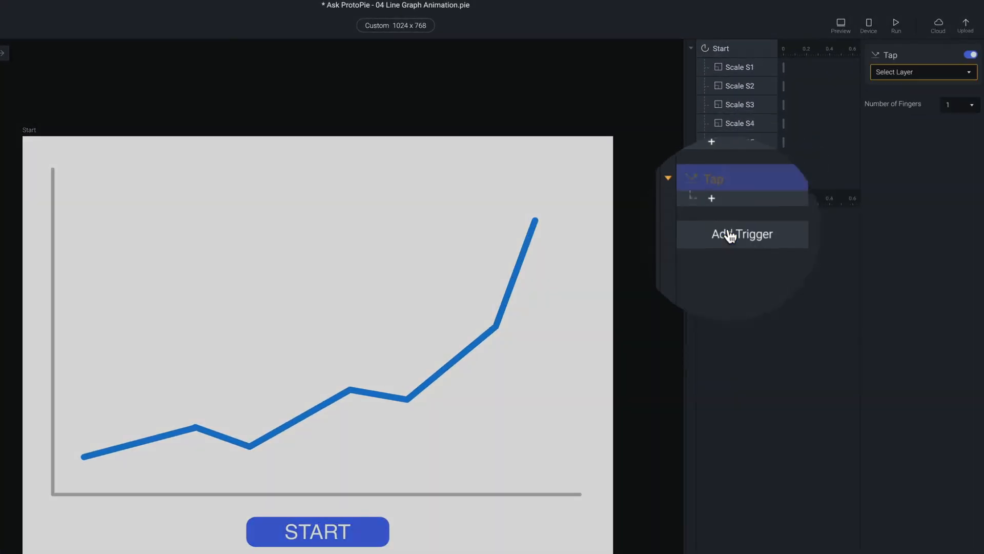
{"action": "left_click", "coordinate": [894, 76]}
{"action": "left_click", "coordinate": [866, 205]}
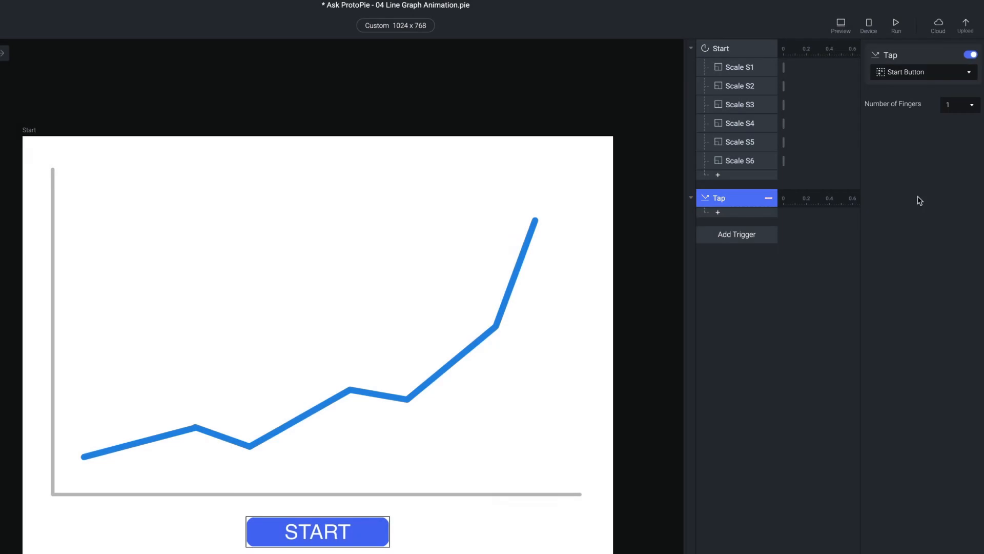
Add a Scale response to the Tap trigger that scales Segment 1 to a width of 200.
{"action": "left_click", "coordinate": [735, 215]}
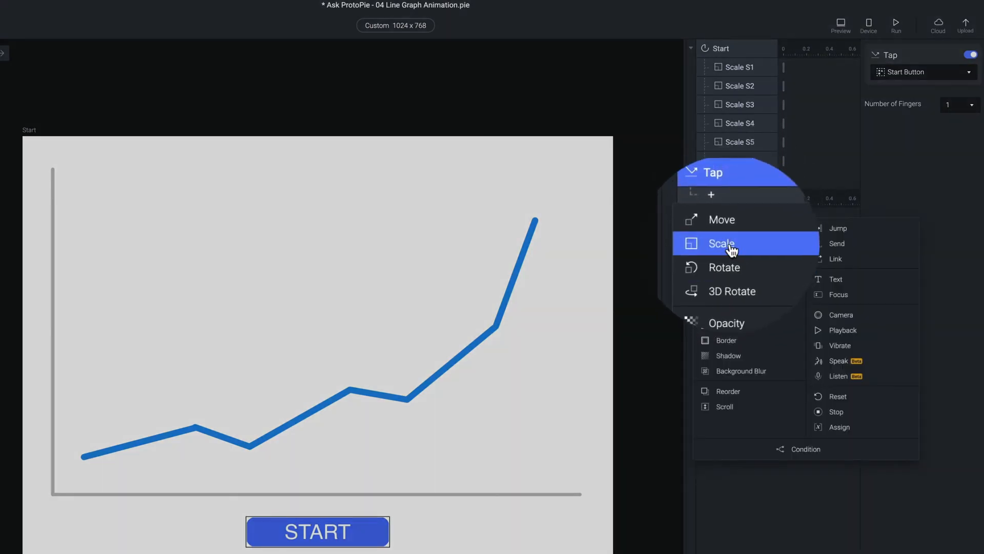
{"action": "left_click", "coordinate": [732, 248]}
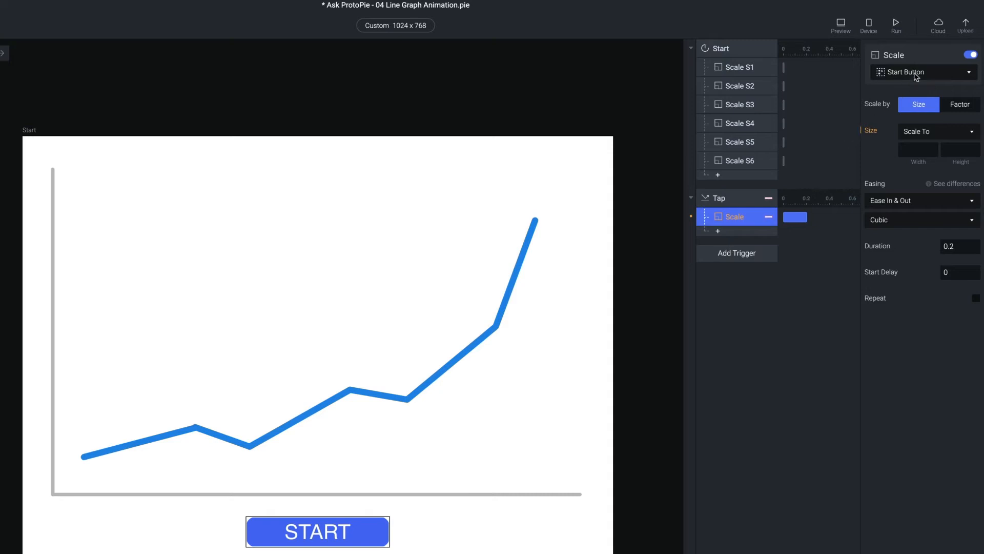
{"action": "left_click", "coordinate": [894, 76]}
{"action": "left_click", "coordinate": [893, 183]}
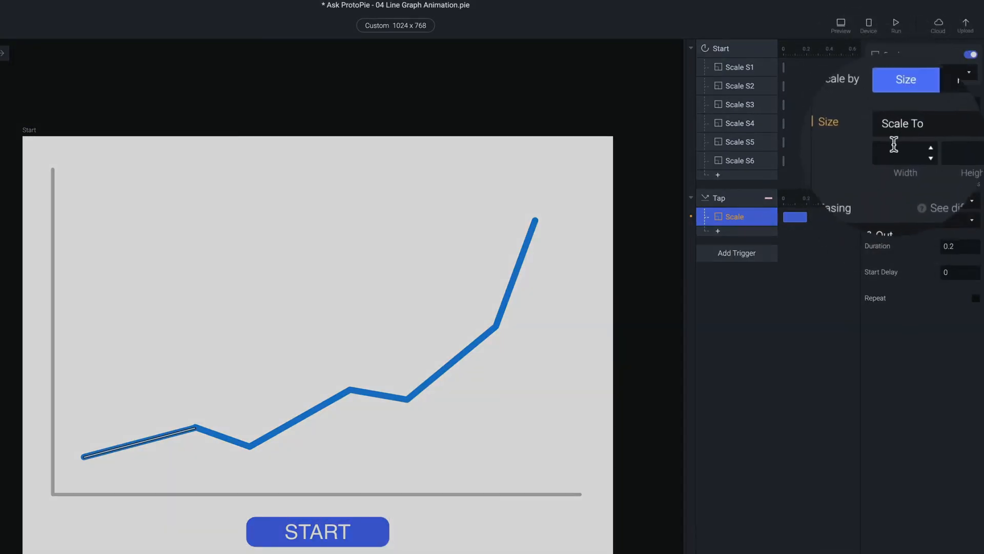
{"action": "left_click", "coordinate": [894, 148]}
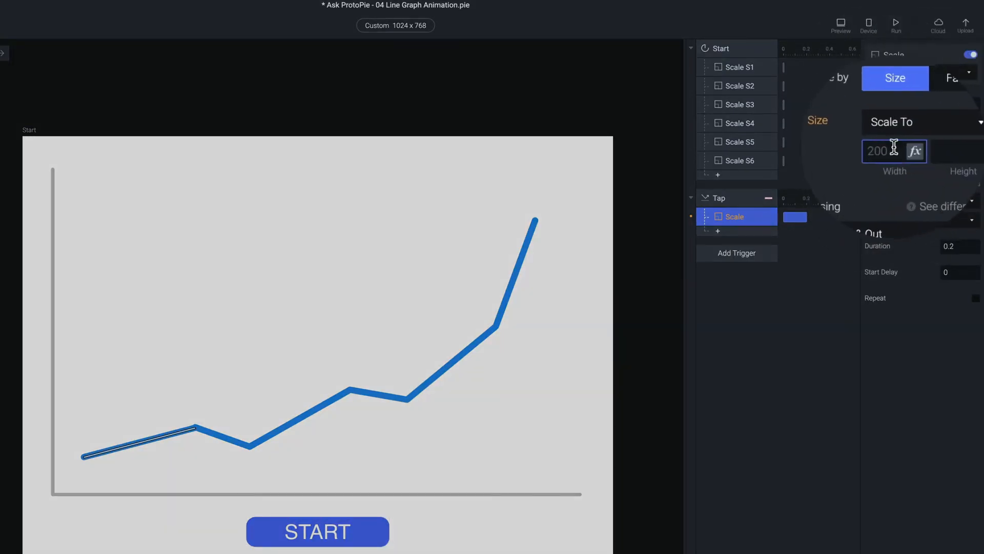
{"action": "type", "text": "200"}
{"action": "key", "text": "Return"}
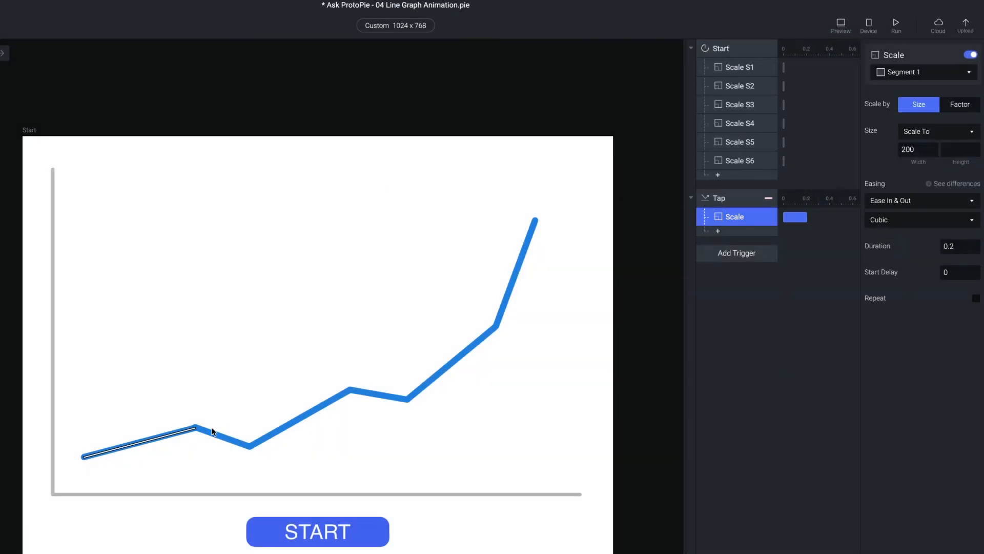
Check the size of Segment 1 in its properties and return to the Tap trigger's Scale response.
{"action": "left_click", "coordinate": [180, 454]}
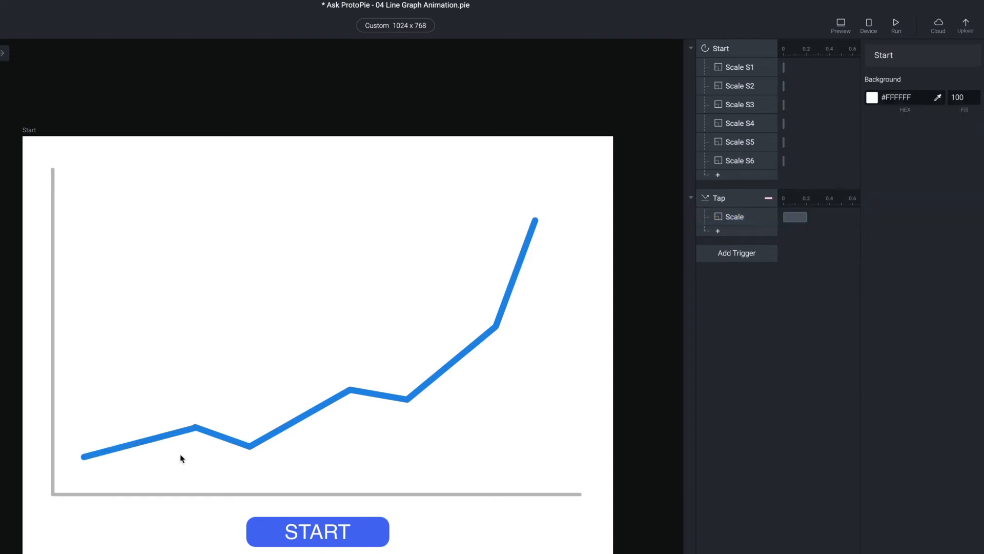
{"action": "left_click", "coordinate": [137, 440]}
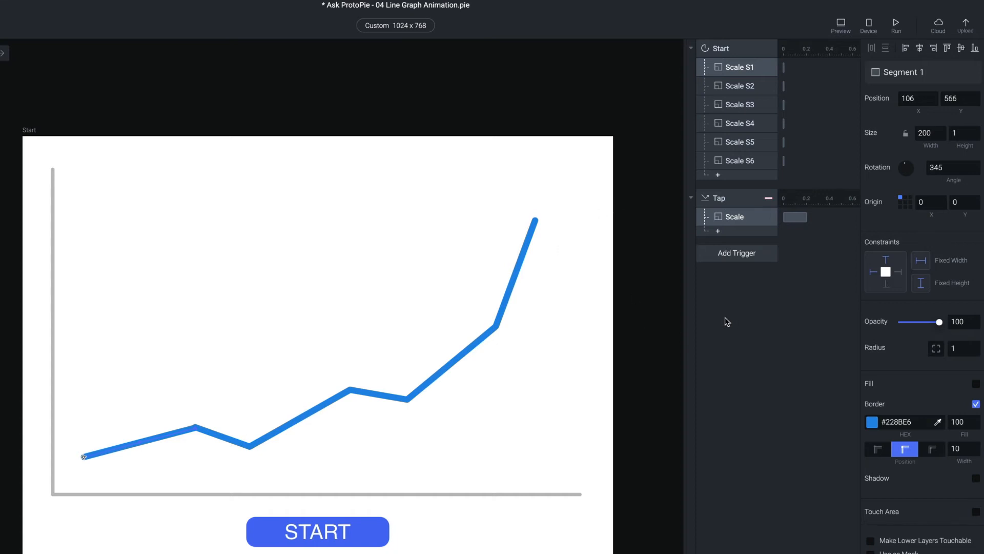
{"action": "left_click", "coordinate": [746, 216]}
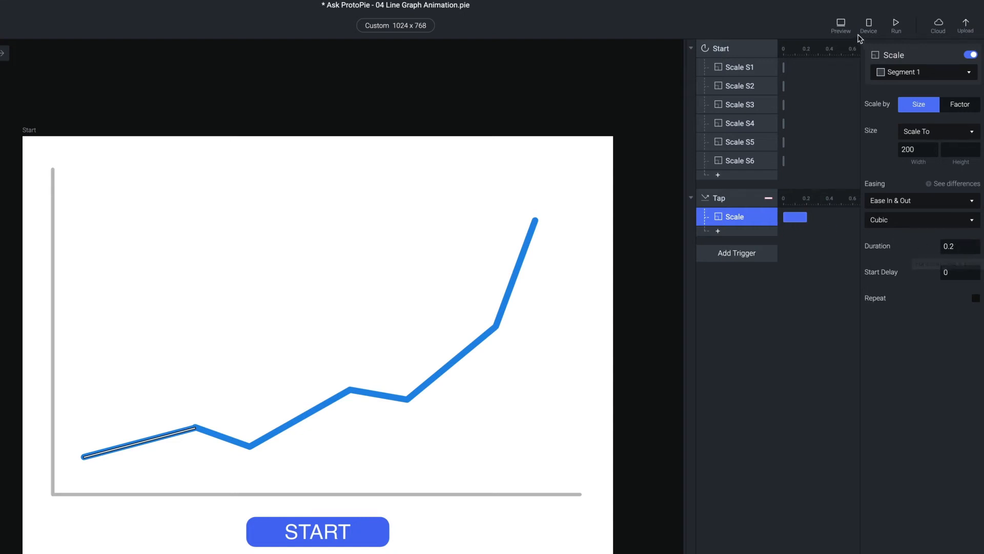
Preview the prototype and test the START button's effect on Segment 1, closing the preview after the test.
{"action": "left_click", "coordinate": [841, 26]}
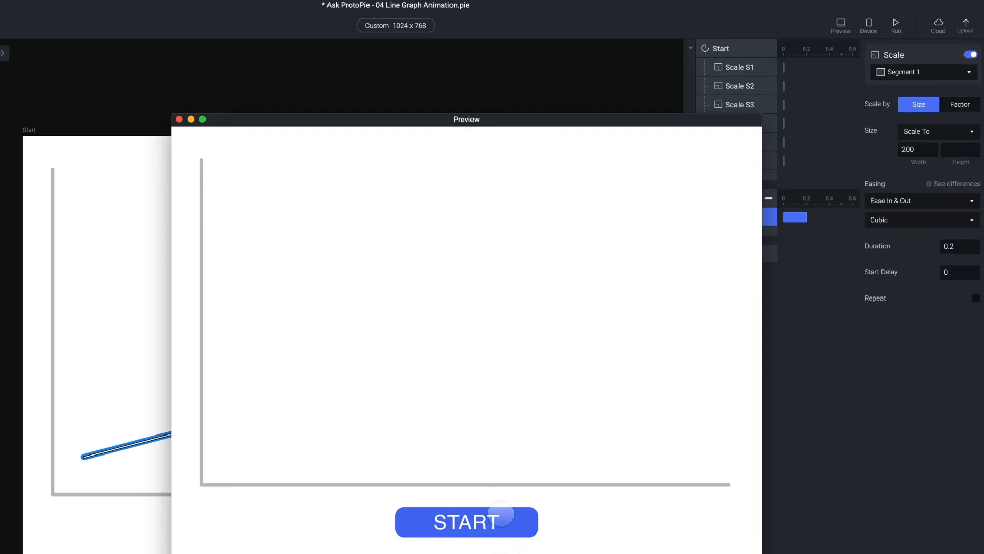
{"action": "left_click", "coordinate": [495, 522]}
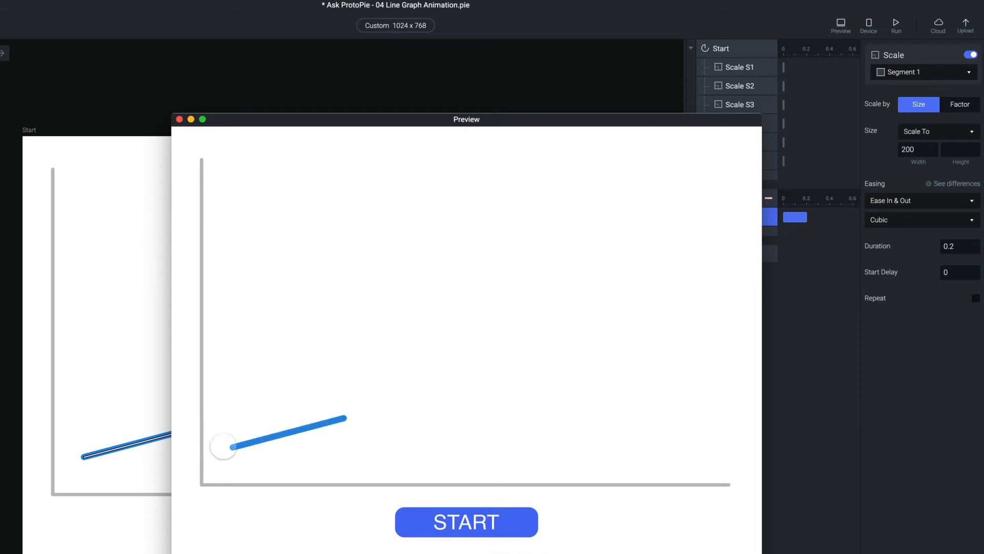
{"action": "left_click", "coordinate": [179, 119]}
Set the duration of the Tap trigger's Segment 1 Scale response to 1.
{"action": "left_click", "coordinate": [962, 250]}
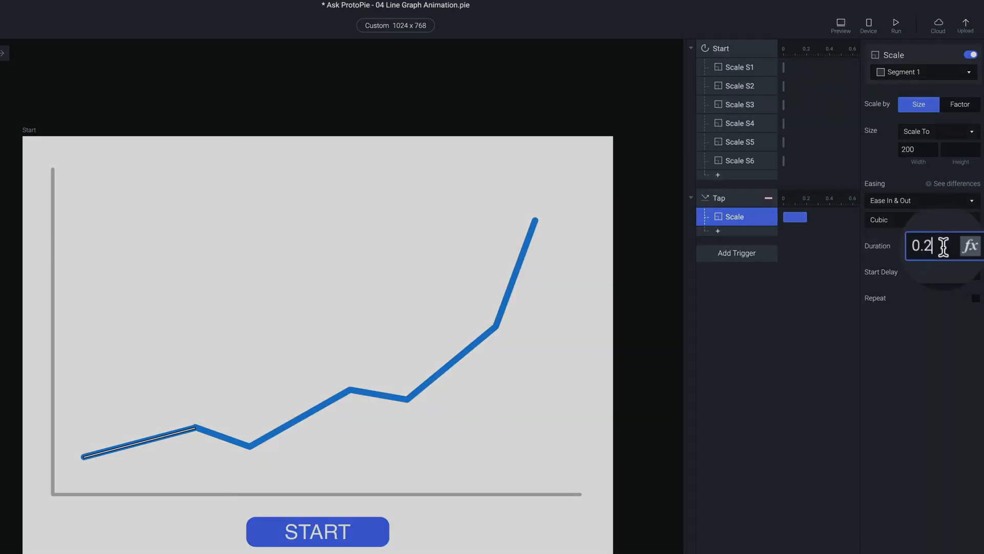
{"action": "type", "text": "1"}
{"action": "key", "text": "Return"}
Preview the slower Segment 1 animation with the START button, restart the preview, and play it again.
{"action": "left_click", "coordinate": [841, 27]}
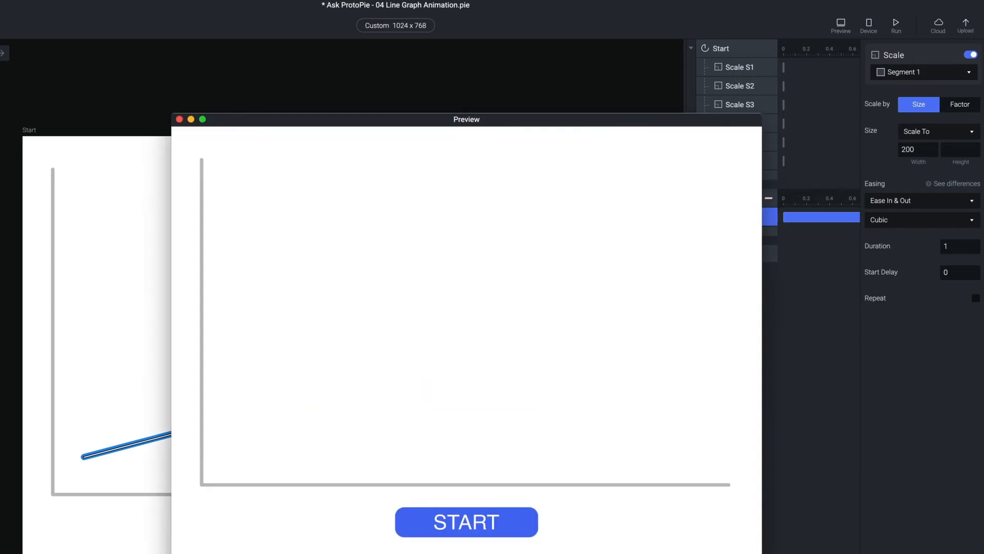
{"action": "left_click", "coordinate": [500, 518]}
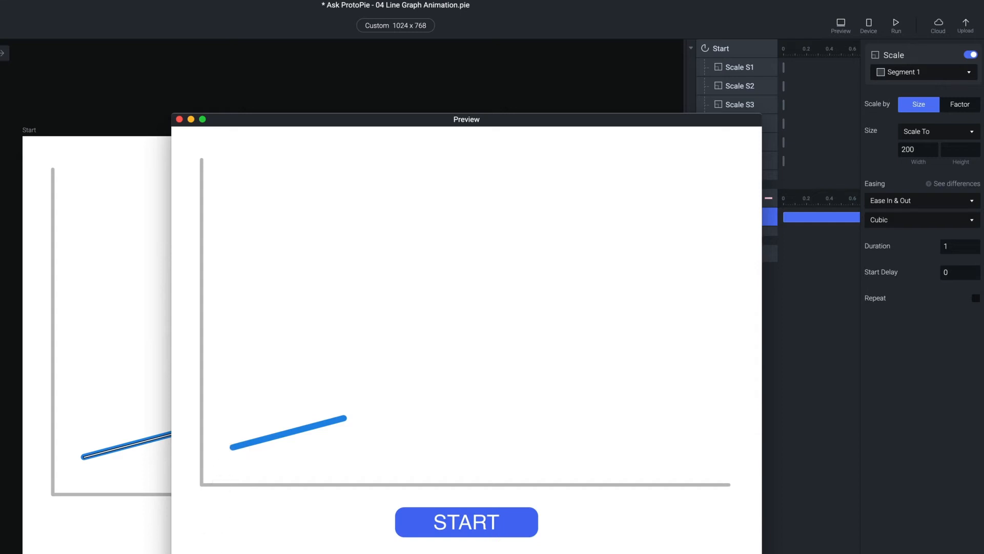
{"action": "key", "text": "super+r"}
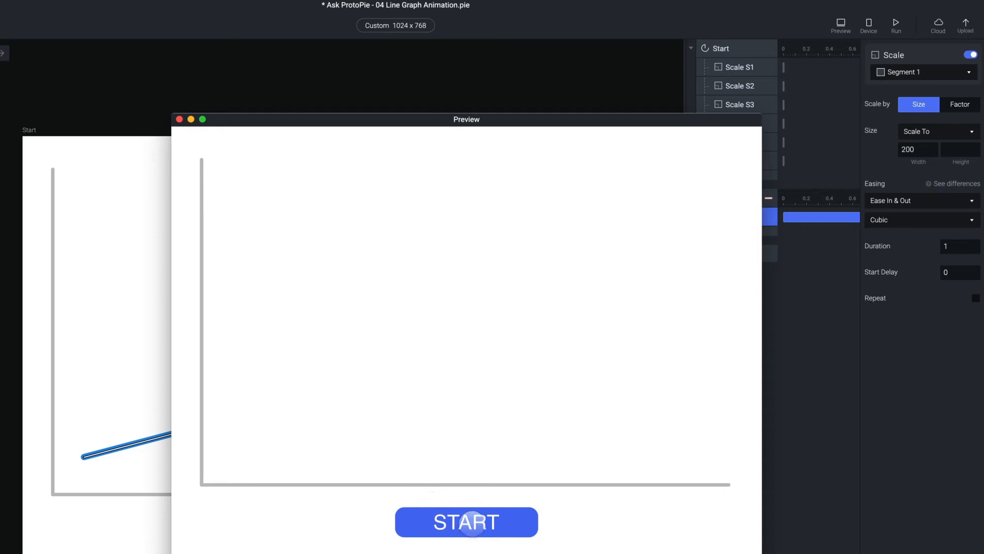
{"action": "left_click", "coordinate": [472, 523]}
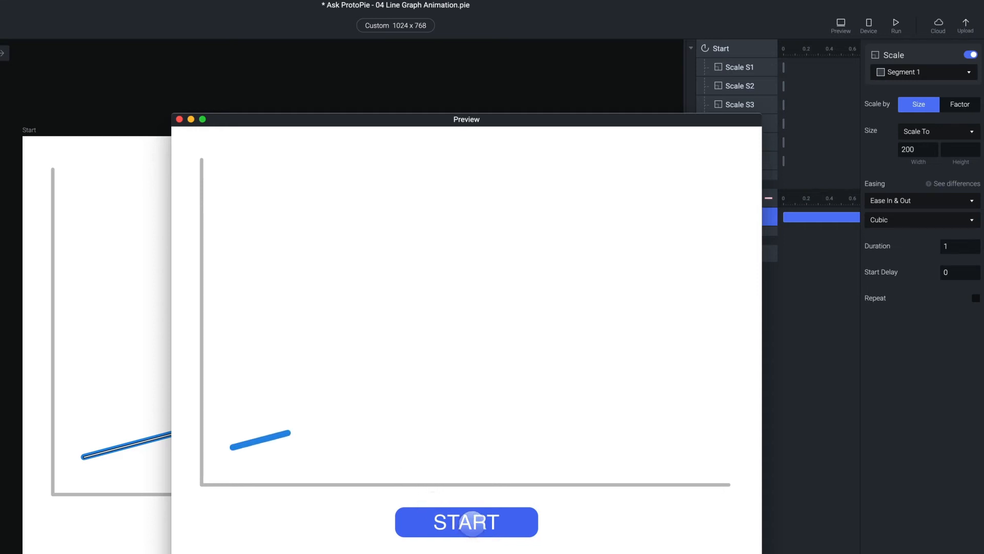
Close the preview and set the easing of the Tap trigger's Segment 1 Scale response to Linear.
{"action": "left_click", "coordinate": [178, 119]}
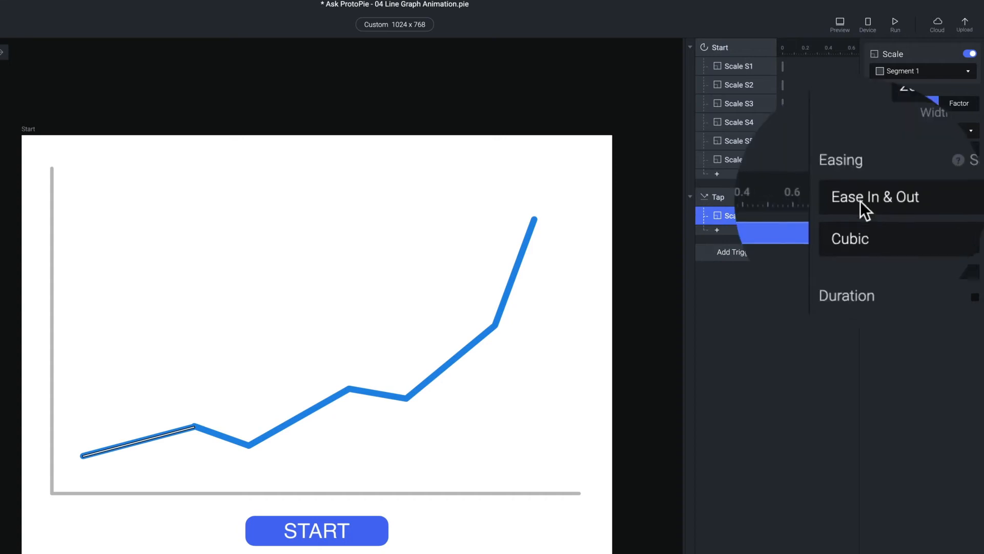
{"action": "left_click", "coordinate": [892, 200]}
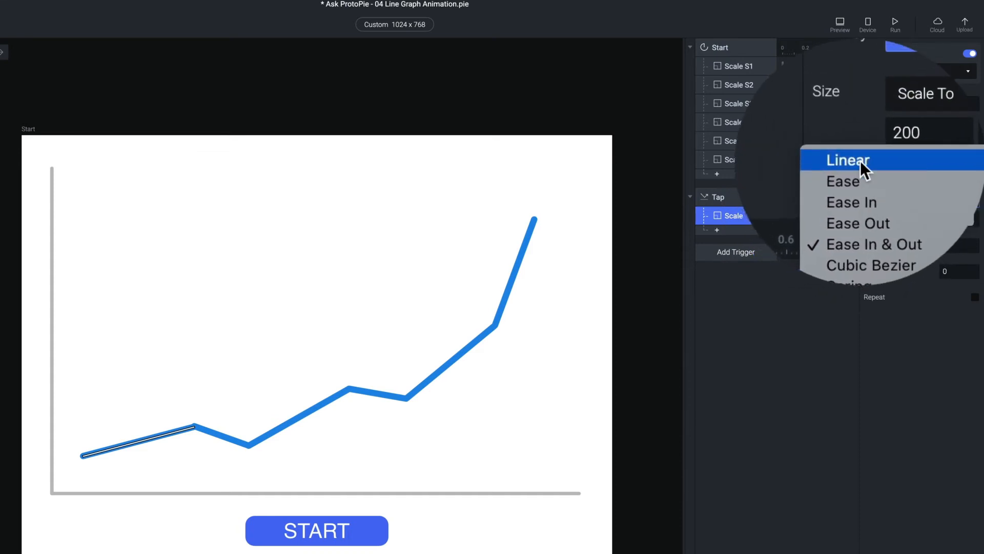
{"action": "left_click", "coordinate": [860, 161]}
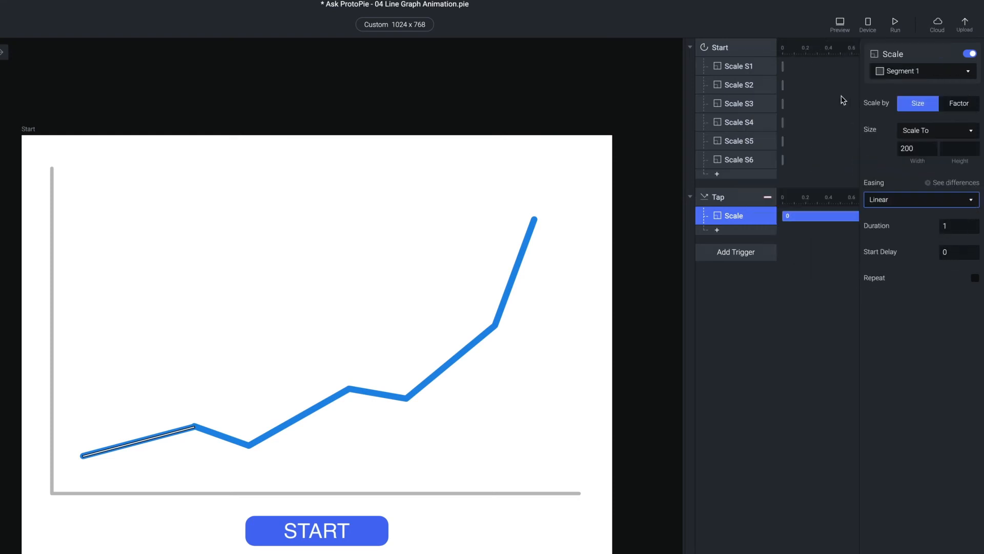
Preview Segment 1's linear growth with the START button, closing the preview after the test.
{"action": "left_click", "coordinate": [848, 29]}
{"action": "left_click", "coordinate": [496, 518]}
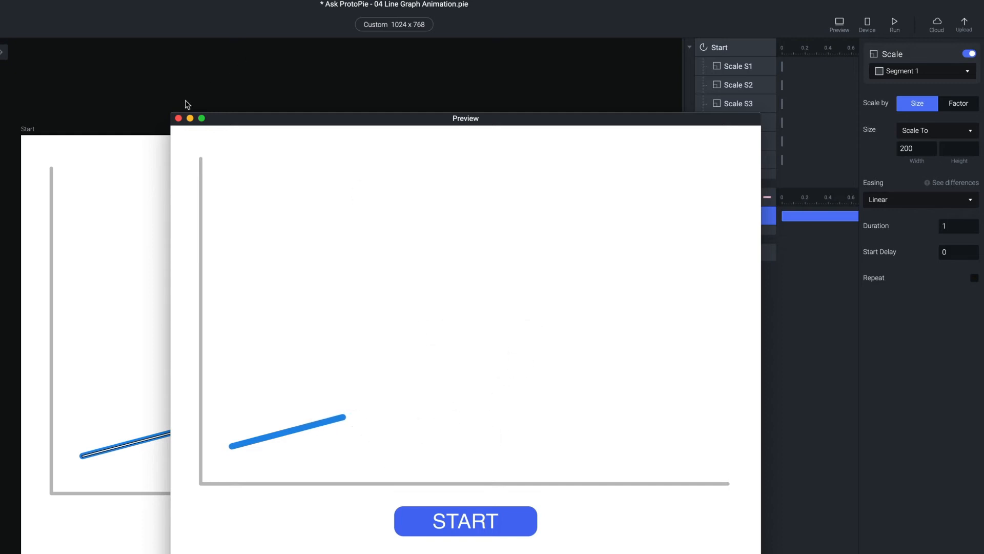
{"action": "left_click", "coordinate": [179, 118]}
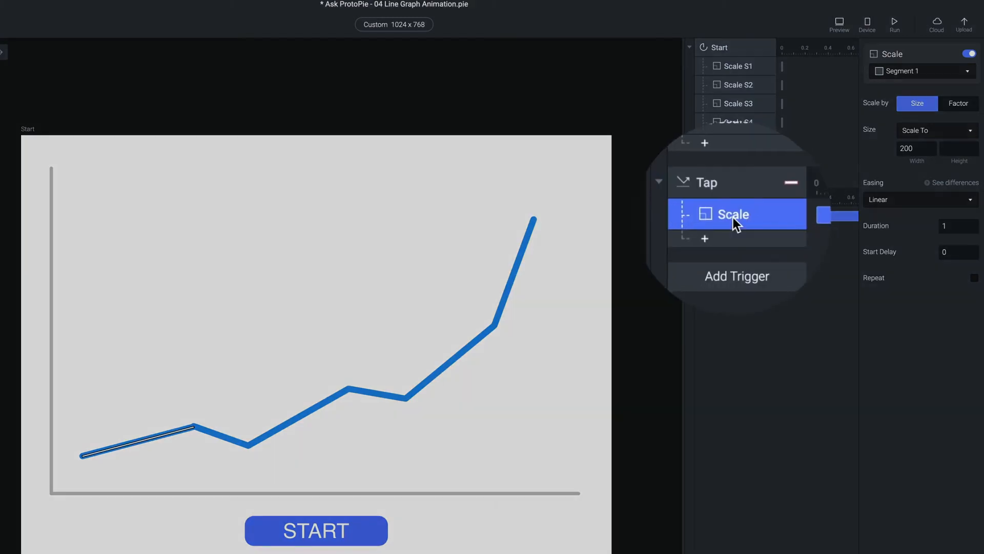
Rename the Tap trigger's Scale response as Scale S1.
{"action": "double_click", "coordinate": [733, 217]}
{"action": "type", "text": "S1"}
{"action": "key", "text": "Return"}
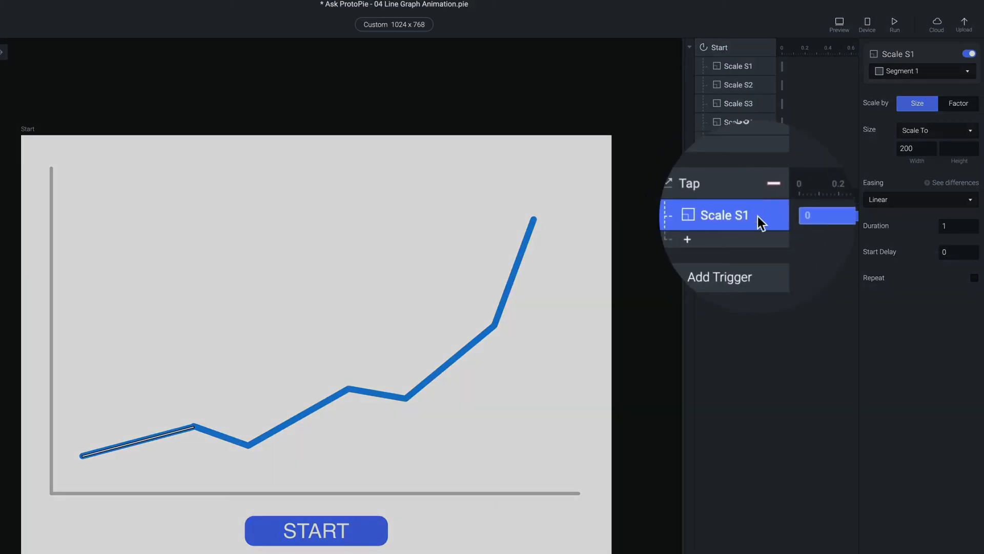
Duplicate the Scale S1 response under the Tap trigger and rename the copy as Scale S2.
{"action": "key", "text": "ctrl+d"}
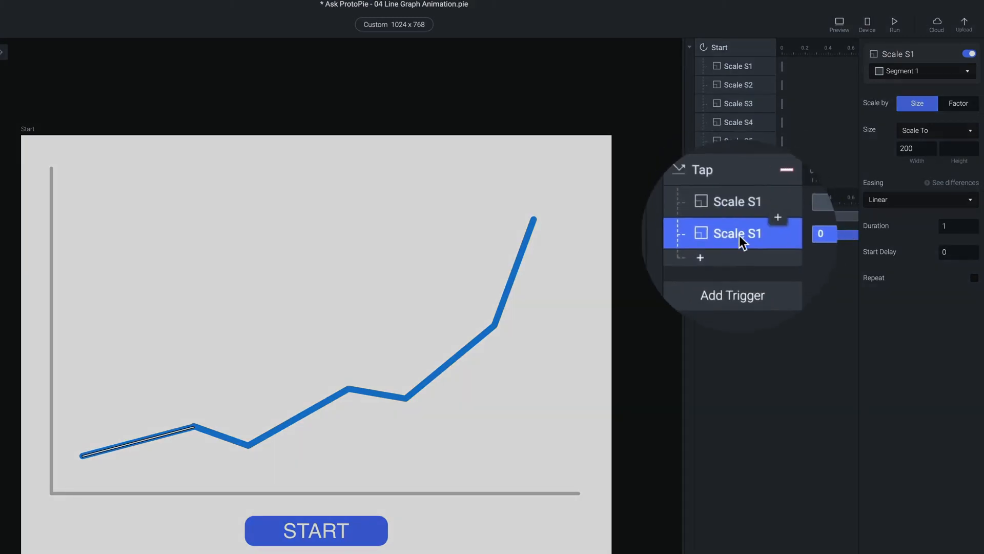
{"action": "double_click", "coordinate": [754, 234]}
{"action": "left_click", "coordinate": [758, 233]}
{"action": "key", "text": "BackSpace"}
{"action": "type", "text": "2"}
{"action": "key", "text": "Return"}
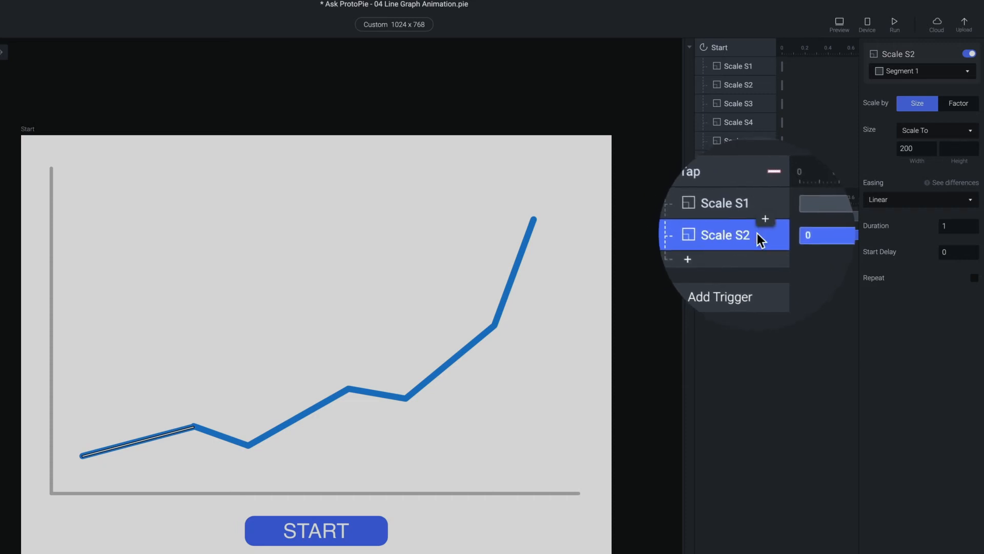
Set the Scale To width of the Tap trigger's Scale S2 response to 100.
{"action": "left_click", "coordinate": [888, 148]}
{"action": "type", "text": "100"}
{"action": "key", "text": "Return"}
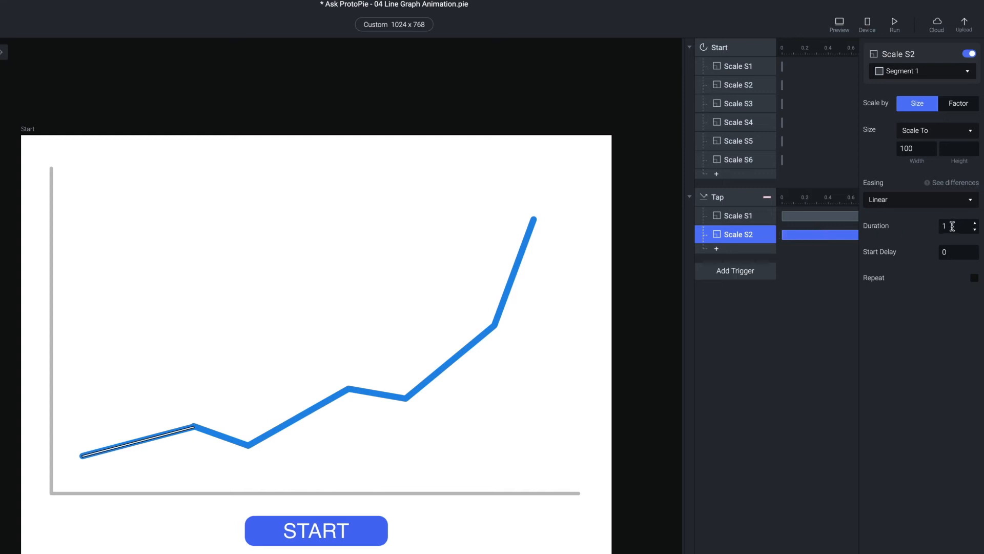
Preview the prototype with the Scale S2 response added, close the preview, and clear the selection.
{"action": "left_click", "coordinate": [839, 23]}
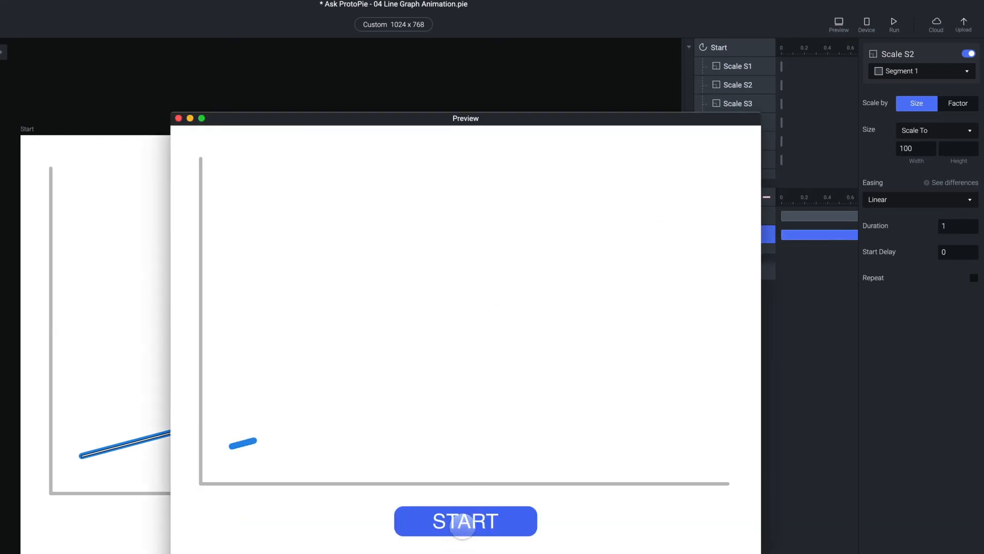
{"action": "left_click", "coordinate": [179, 118]}
{"action": "left_click", "coordinate": [783, 326]}
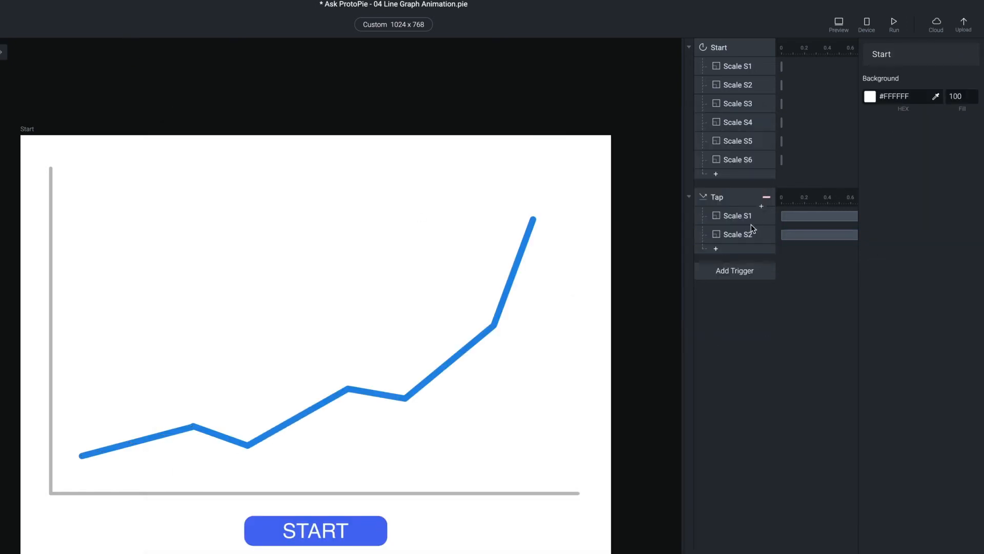
Change the target layer of the Tap trigger's Scale S2 response to Segment 2.
{"action": "left_click", "coordinate": [739, 233]}
{"action": "left_click", "coordinate": [900, 72]}
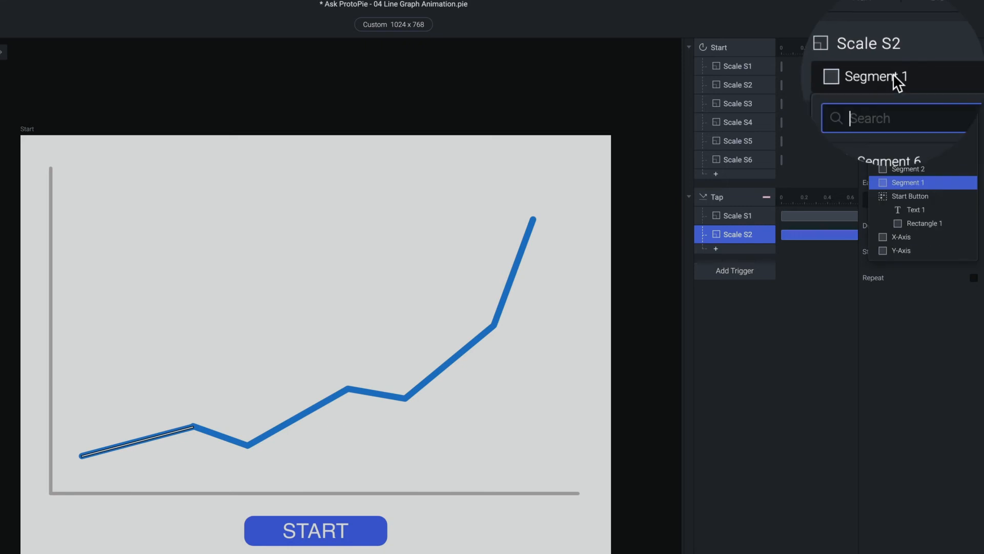
{"action": "left_click", "coordinate": [902, 169]}
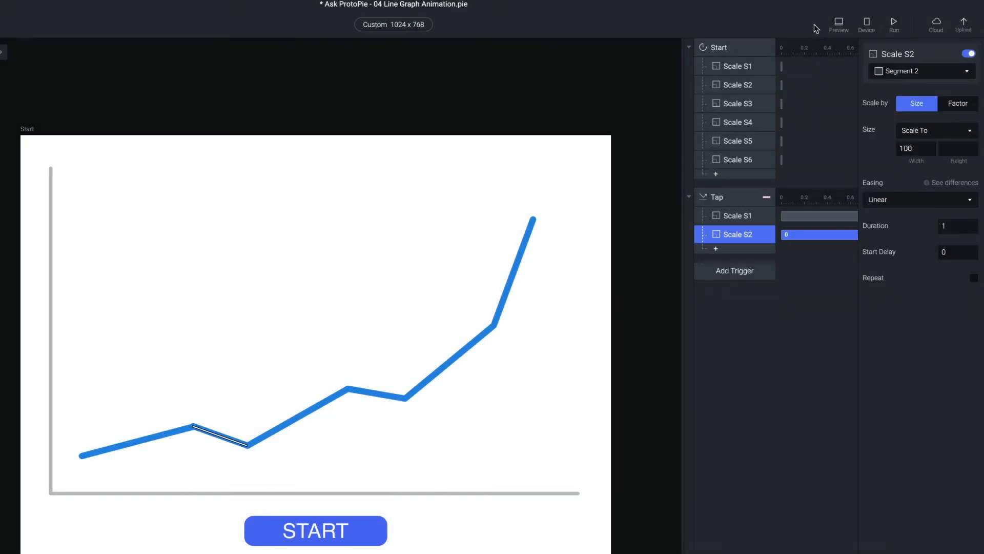
Preview Segments 1 and 2 growing with the START button, and close the preview.
{"action": "left_click", "coordinate": [839, 22]}
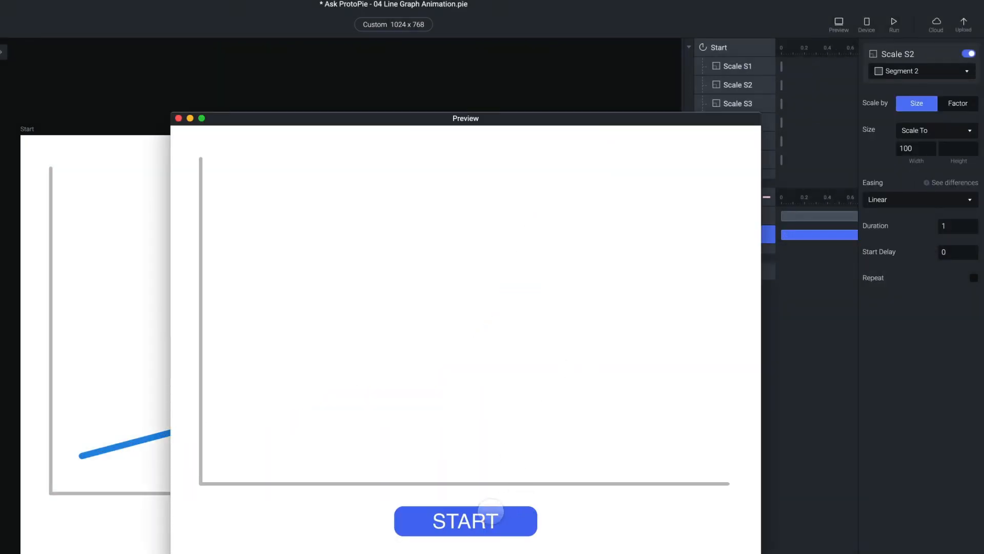
{"action": "left_click", "coordinate": [485, 521]}
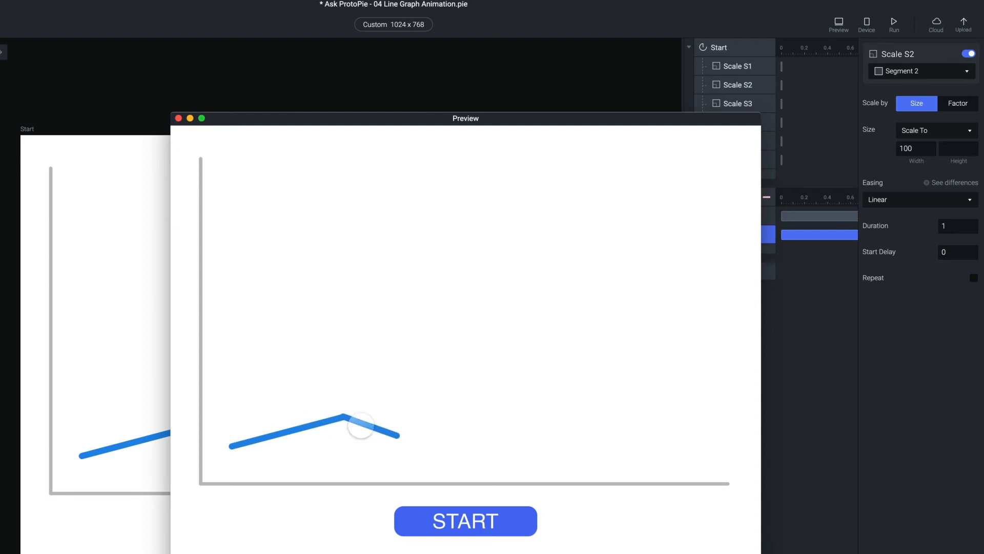
{"action": "left_click", "coordinate": [178, 118]}
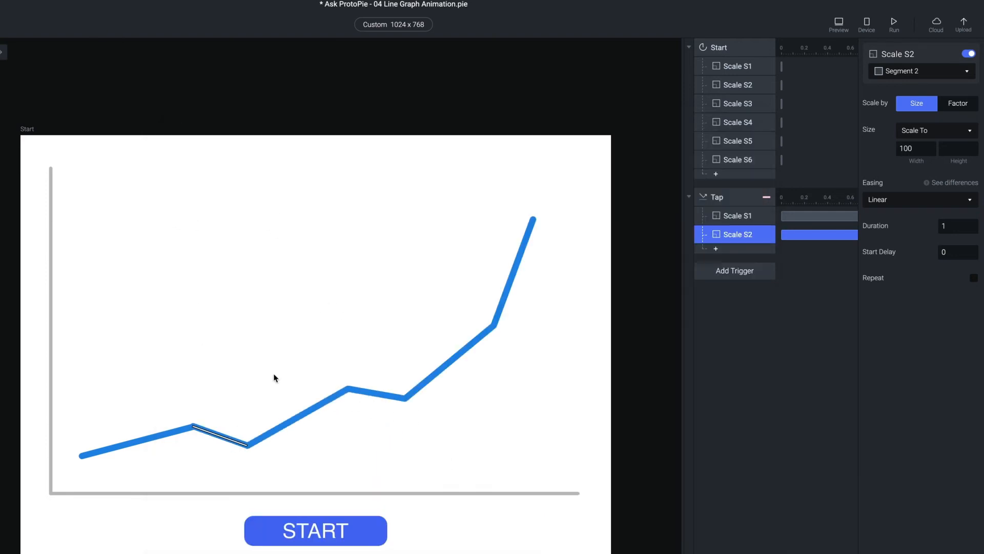
Set the duration of the Tap trigger's Scale S2 response to 0.5.
{"action": "left_click", "coordinate": [959, 226]}
{"action": "type", "text": "0"}
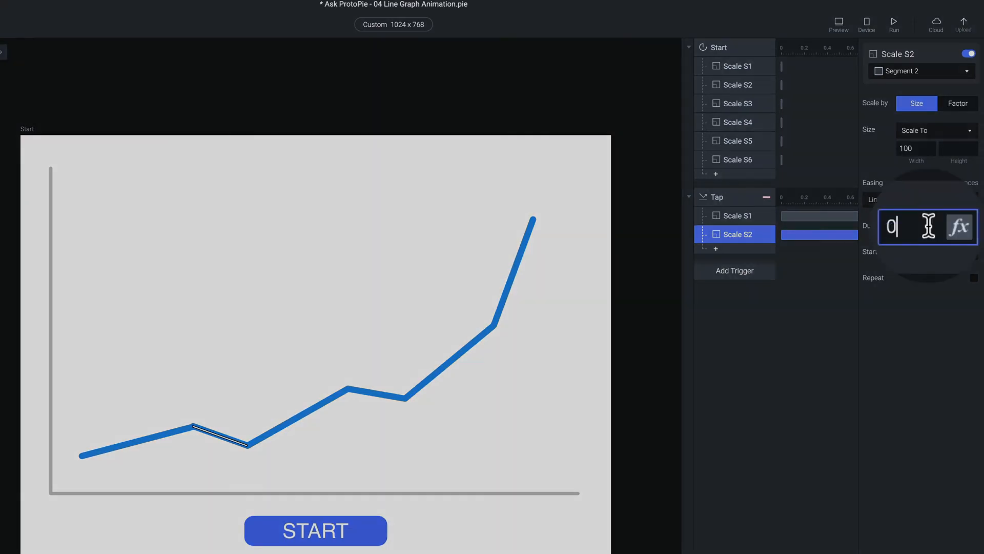
{"action": "type", "text": ".5"}
{"action": "key", "text": "Return"}
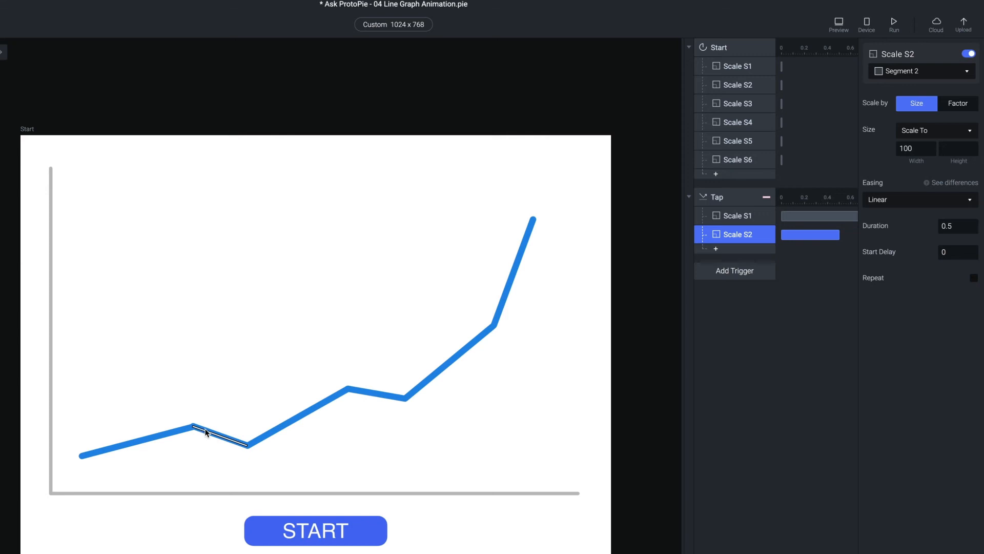
Preview the graph with Segment 2's shorter duration by using the START button, and close the preview.
{"action": "left_click", "coordinate": [831, 28]}
{"action": "left_click", "coordinate": [469, 520]}
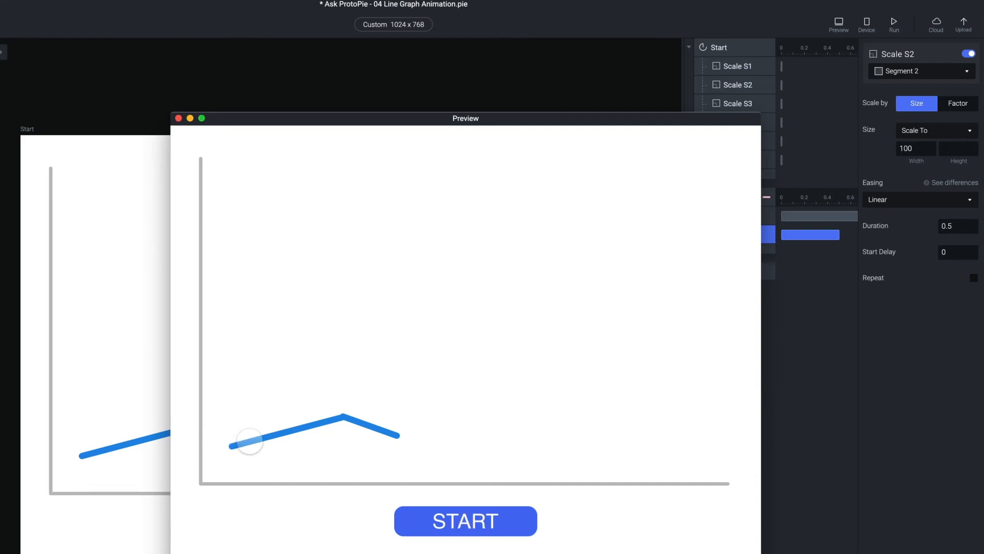
{"action": "left_click", "coordinate": [179, 118]}
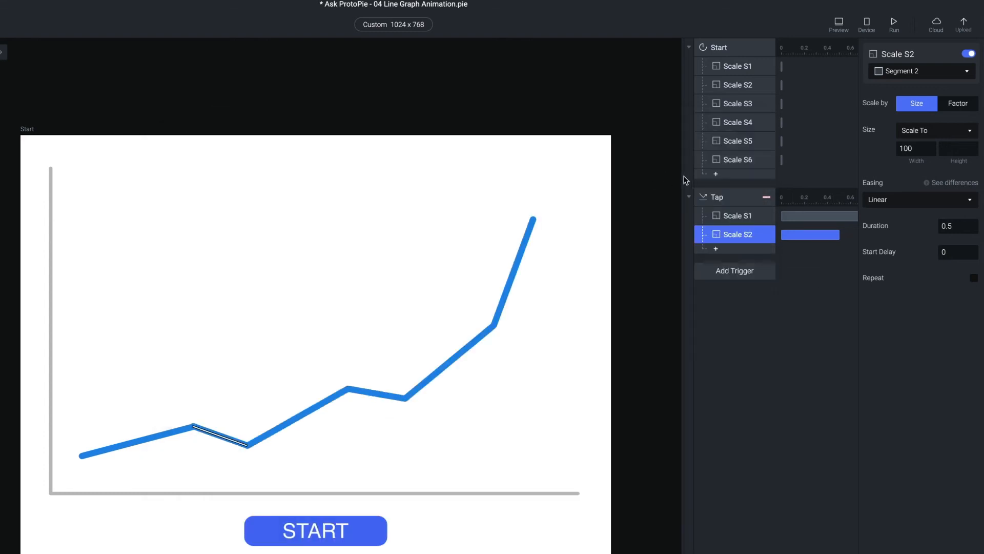
Widen the trigger timeline and move the Tap trigger's Scale S2 bar so it starts at 1, right after Scale S1.
{"action": "left_click_drag", "start_coordinate": [682, 177], "coordinate": [192, 170]}
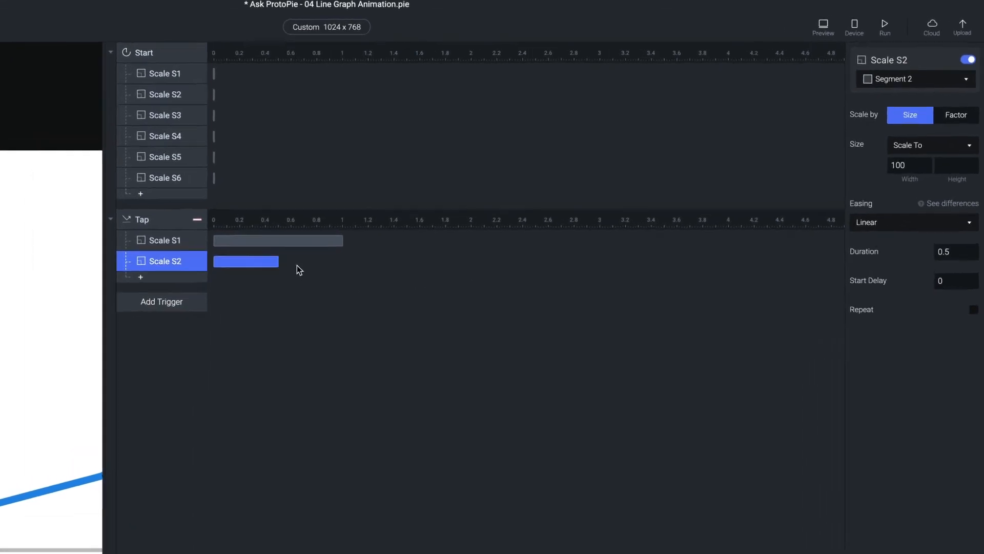
{"action": "left_click", "coordinate": [368, 217]}
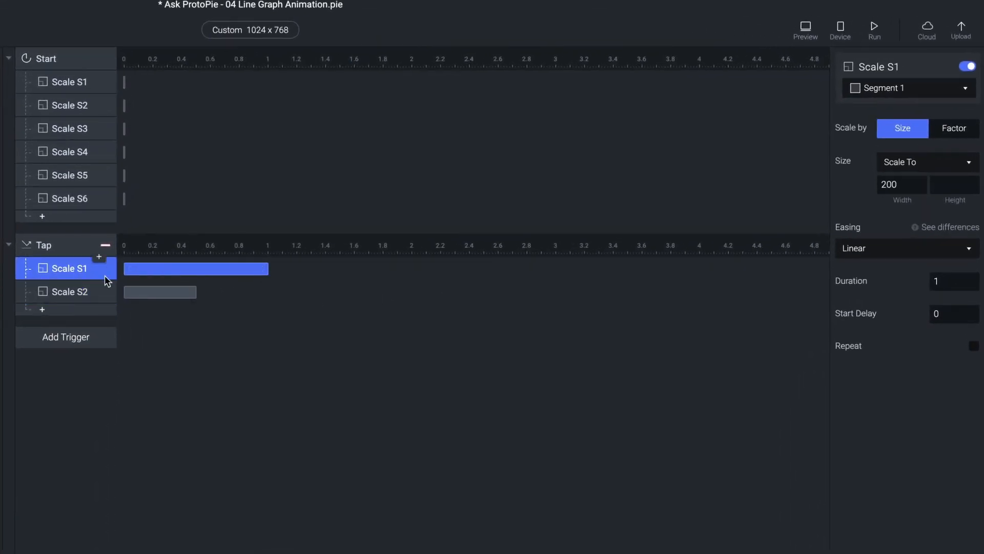
{"action": "left_click", "coordinate": [148, 293]}
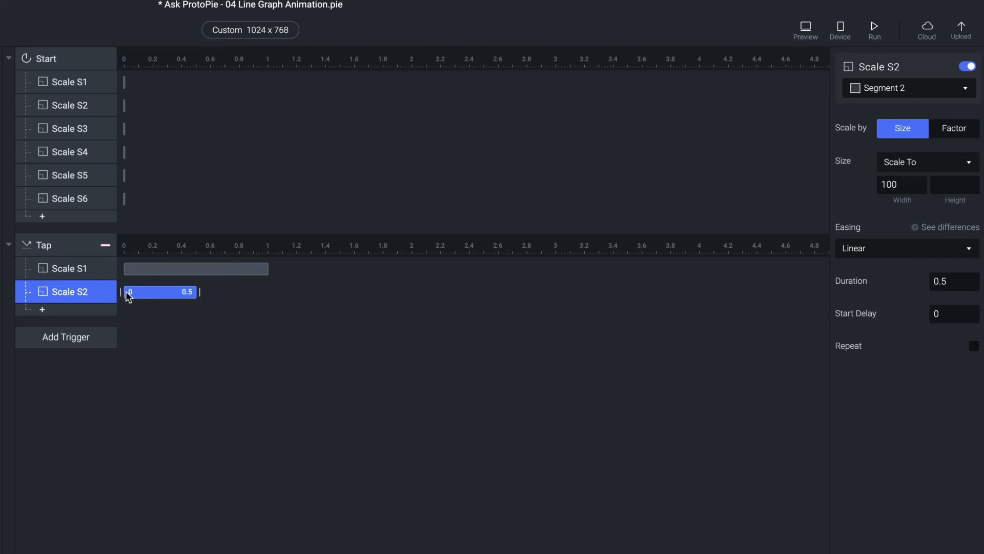
{"action": "left_click", "coordinate": [239, 274]}
{"action": "left_click_drag", "start_coordinate": [144, 295], "coordinate": [303, 295]}
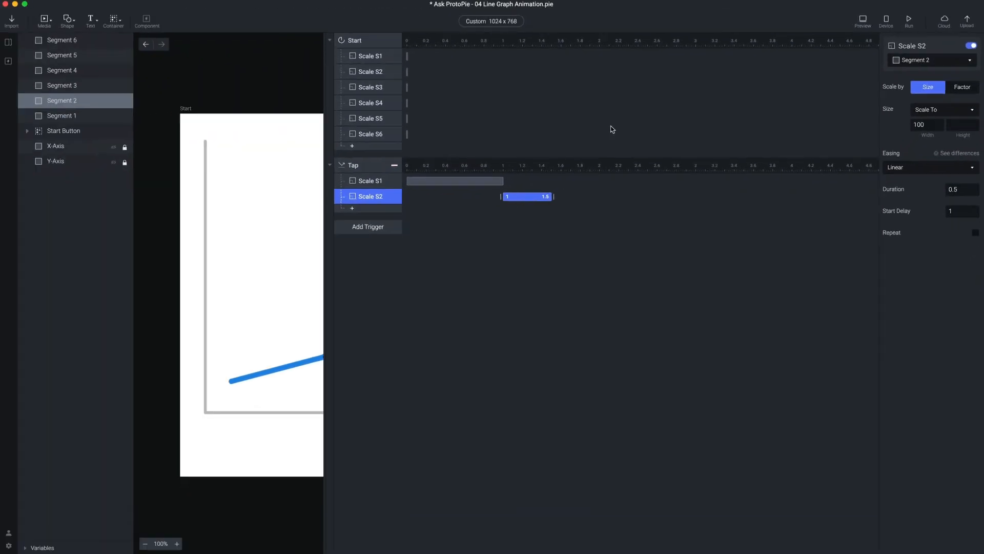
Preview the delayed Segment 2 animation following Segment 1 with the START button, and close the preview.
{"action": "left_click", "coordinate": [863, 21]}
{"action": "left_click", "coordinate": [551, 436]}
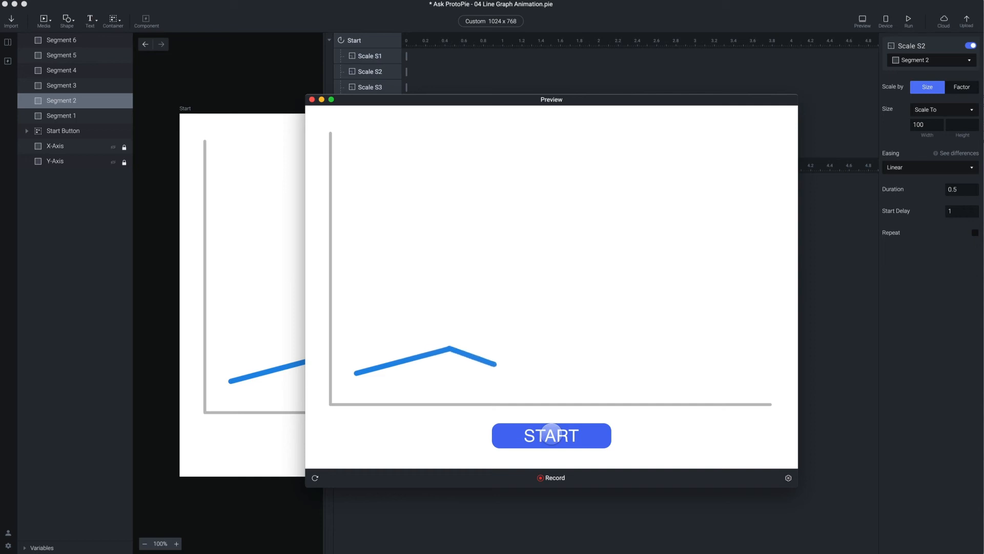
{"action": "left_click", "coordinate": [312, 100]}
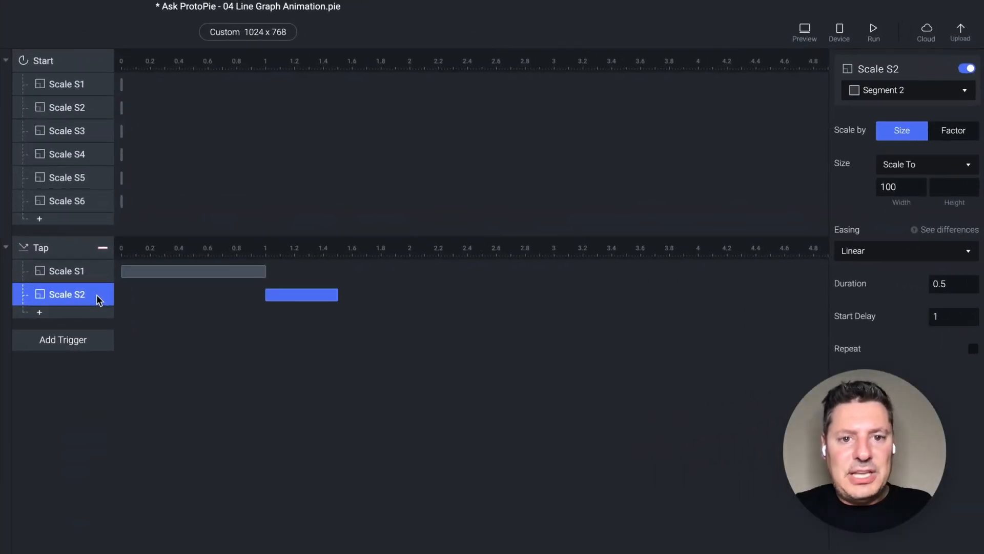
Duplicate the Scale S2 response under the Tap trigger and rename the copy as Scale S3.
{"action": "key", "text": "super+d"}
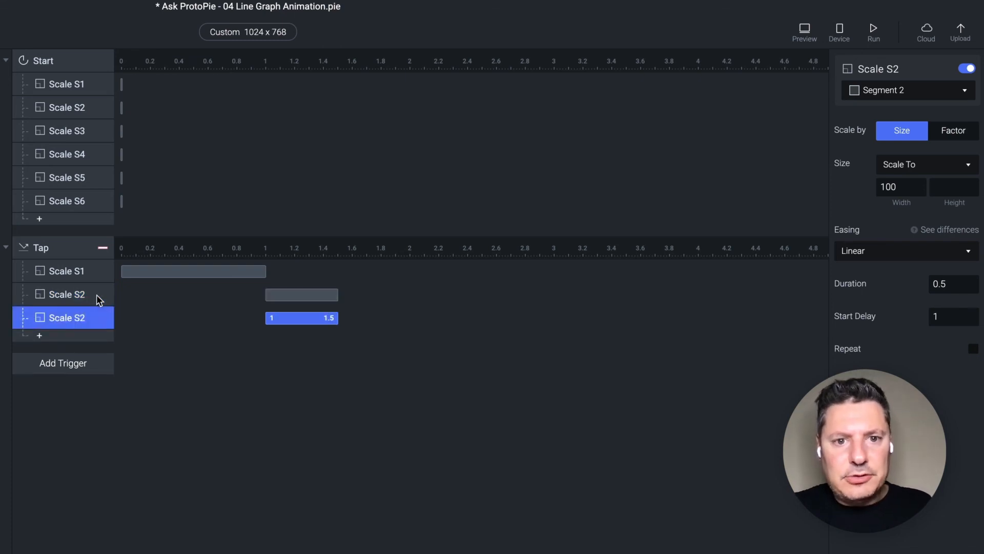
{"action": "double_click", "coordinate": [82, 320]}
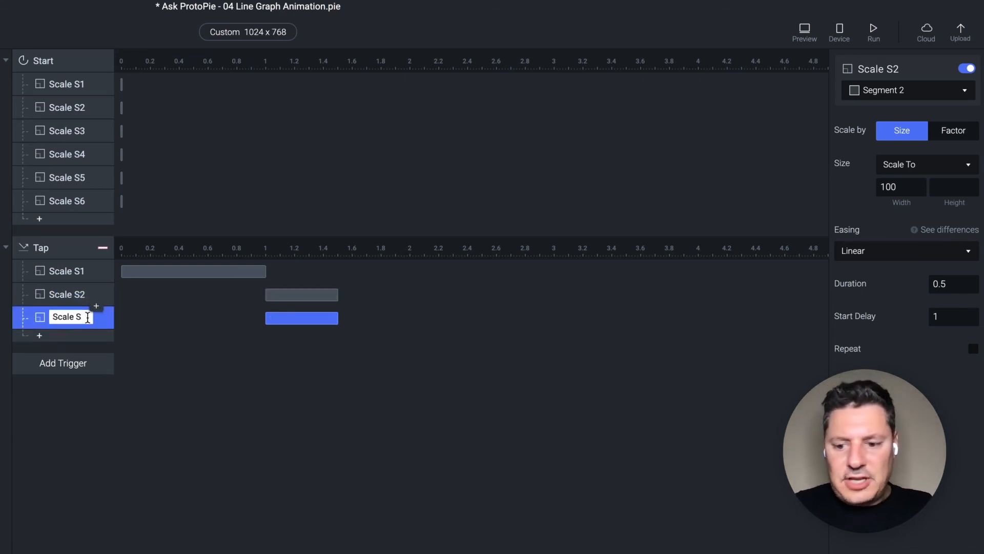
{"action": "type", "text": "3"}
{"action": "key", "text": "Return"}
Target the Tap trigger's Scale S3 response at Segment 3 and set its Scale To width to 200.
{"action": "left_click", "coordinate": [903, 92]}
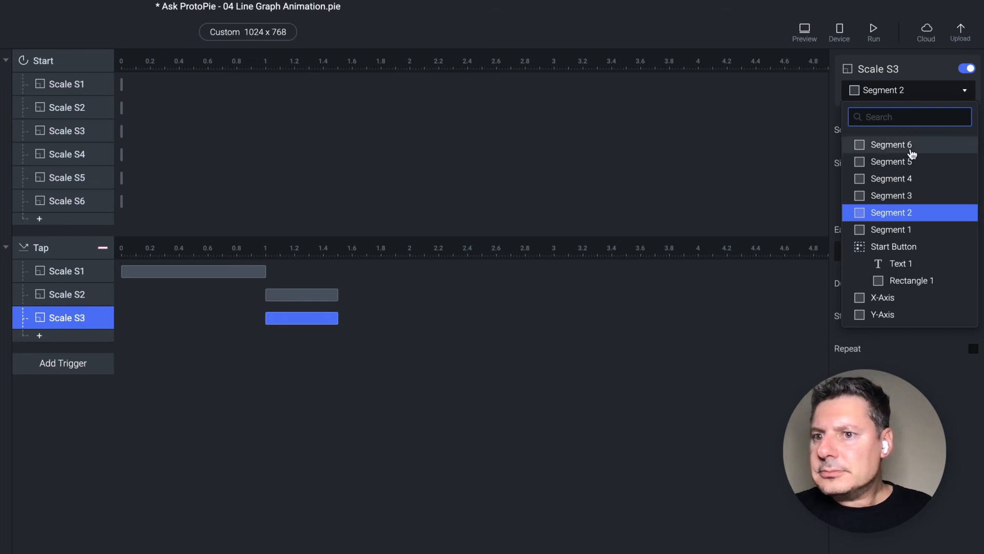
{"action": "left_click", "coordinate": [909, 195]}
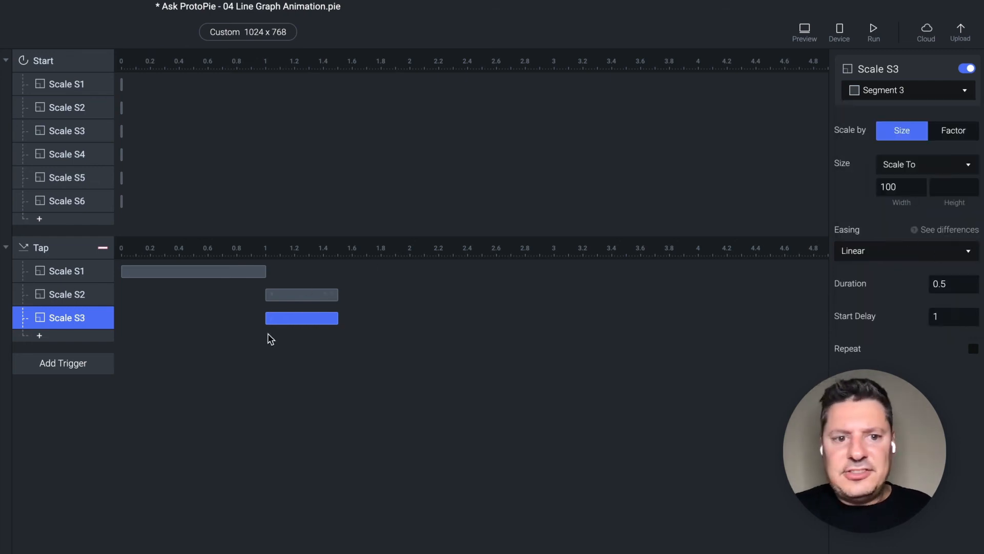
{"action": "left_click", "coordinate": [896, 185]}
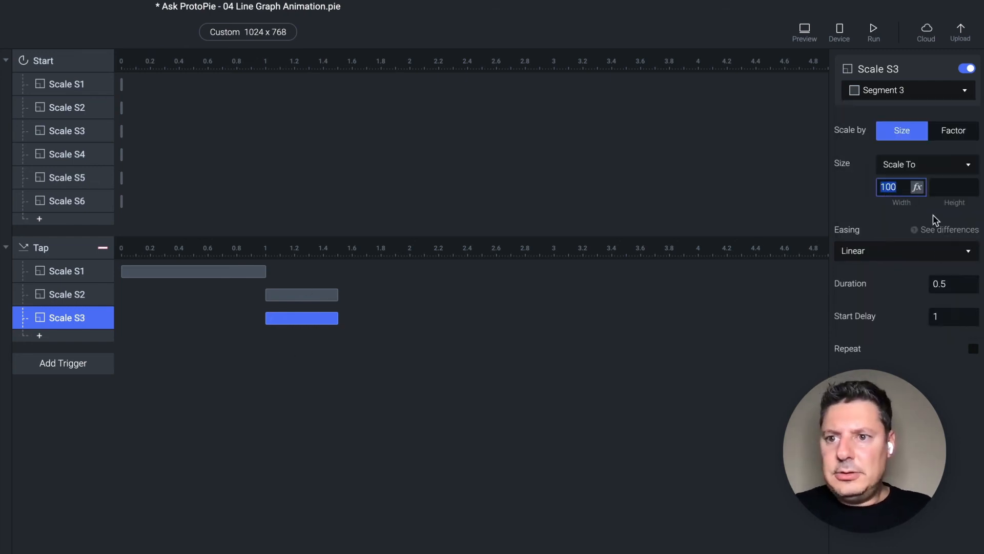
{"action": "type", "text": "200"}
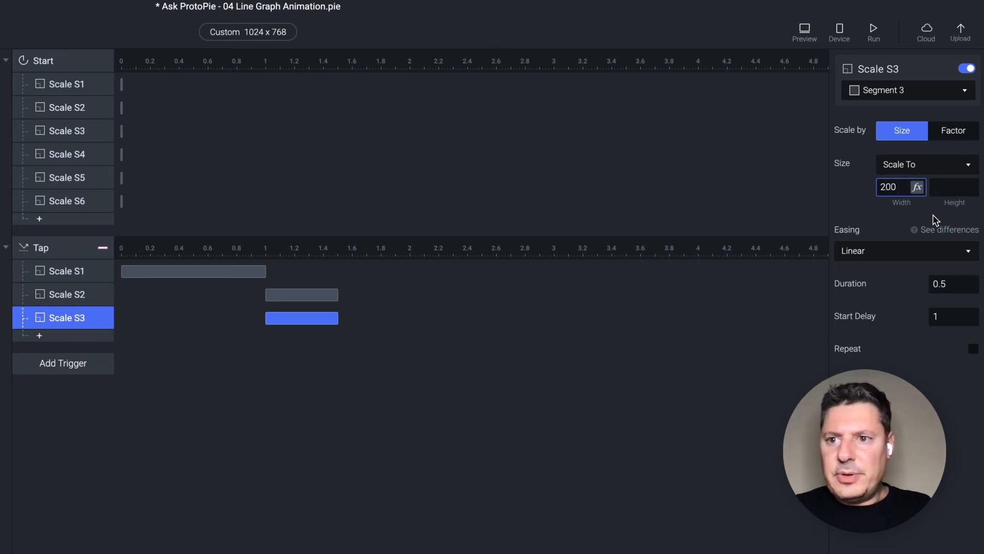
{"action": "key", "text": "Tab"}
Set the Scale S3 response's duration to 1 and move its timeline bar to a start delay of 1.5.
{"action": "left_click", "coordinate": [955, 285]}
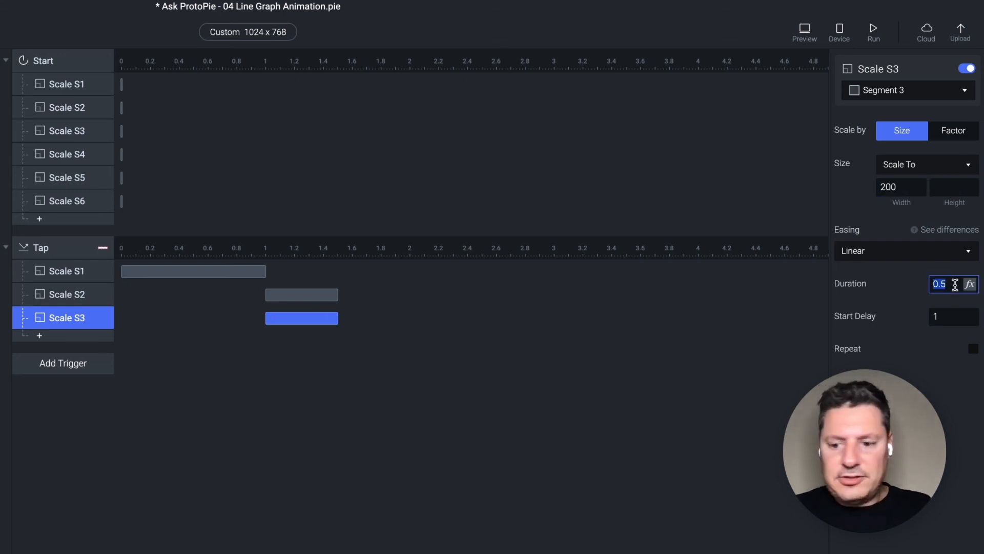
{"action": "type", "text": "1"}
{"action": "key", "text": "Return"}
{"action": "left_click_drag", "start_coordinate": [301, 320], "coordinate": [374, 320]}
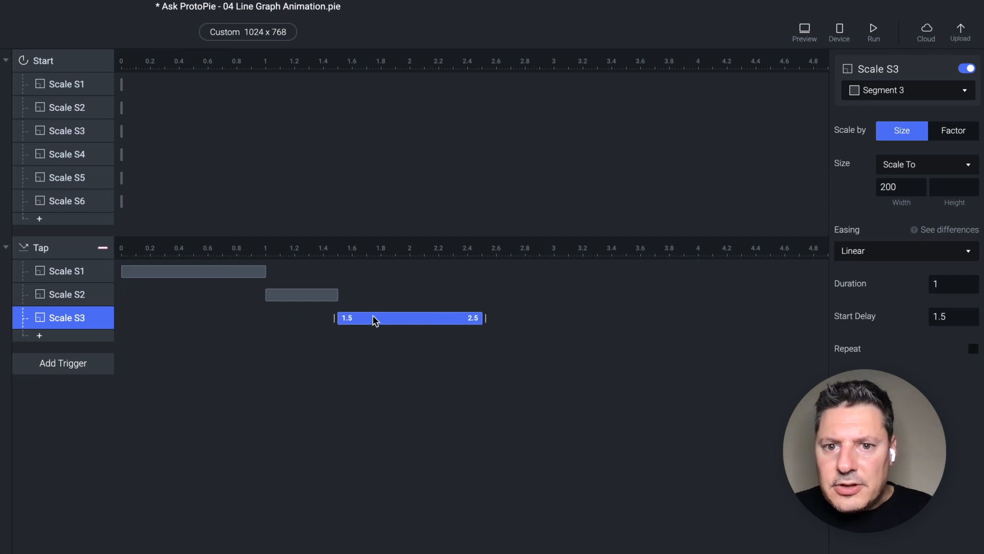
{"action": "double_click", "coordinate": [955, 318]}
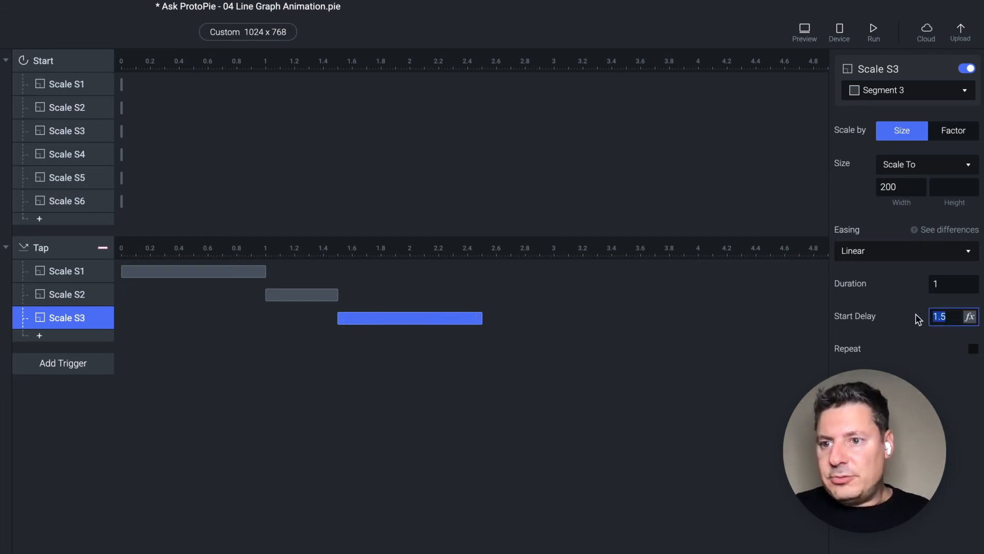
Duplicate the Tap trigger's Scale S3 response, target the copy at Segment 4 and set its Scale To width to 100.
{"action": "key", "text": "Return"}
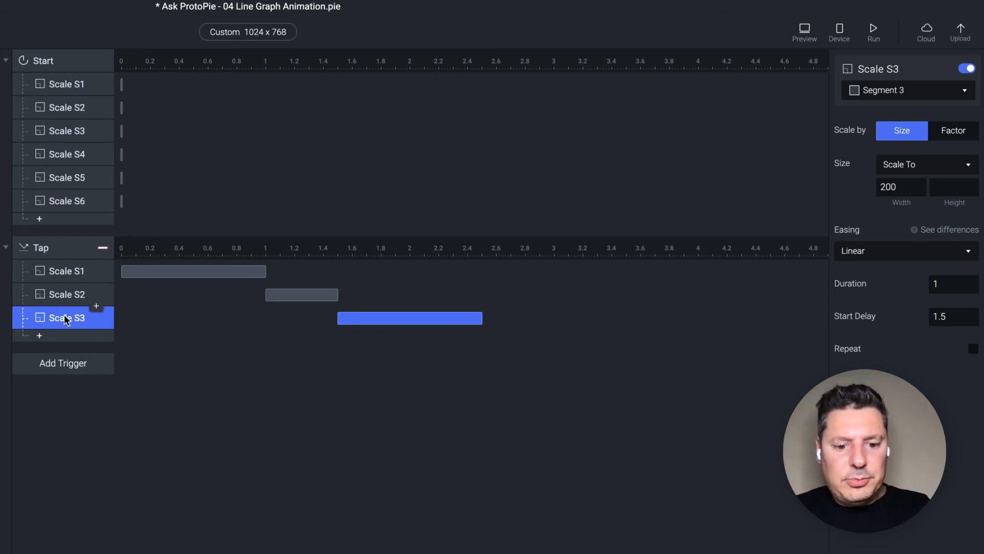
{"action": "key", "text": "ctrl+d"}
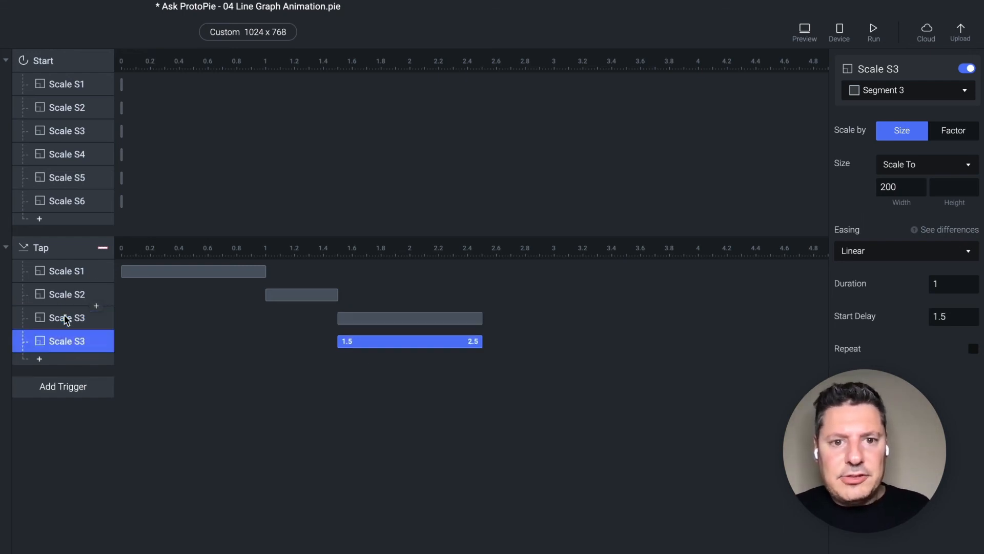
{"action": "left_click", "coordinate": [901, 91]}
{"action": "left_click", "coordinate": [898, 177]}
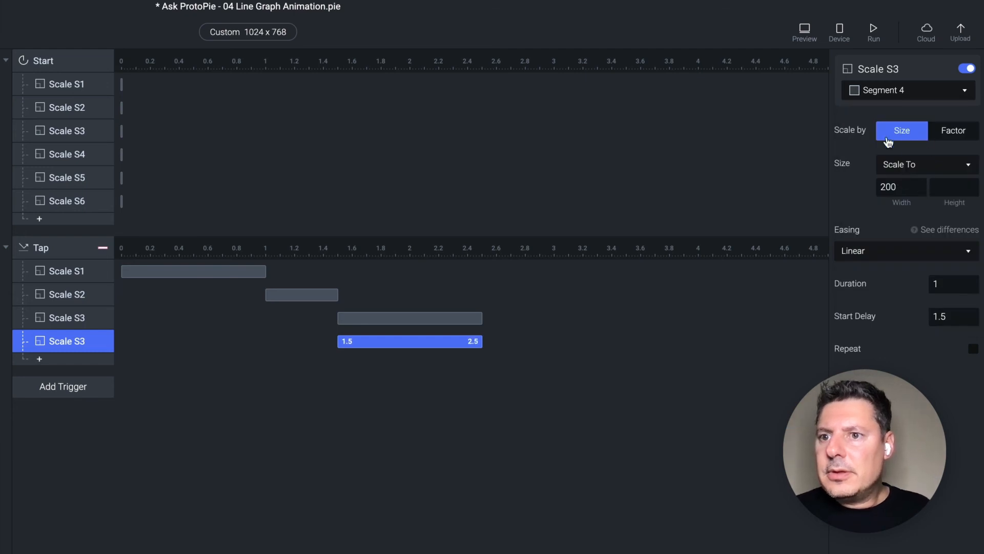
{"action": "left_click", "coordinate": [892, 189]}
{"action": "type", "text": "100"}
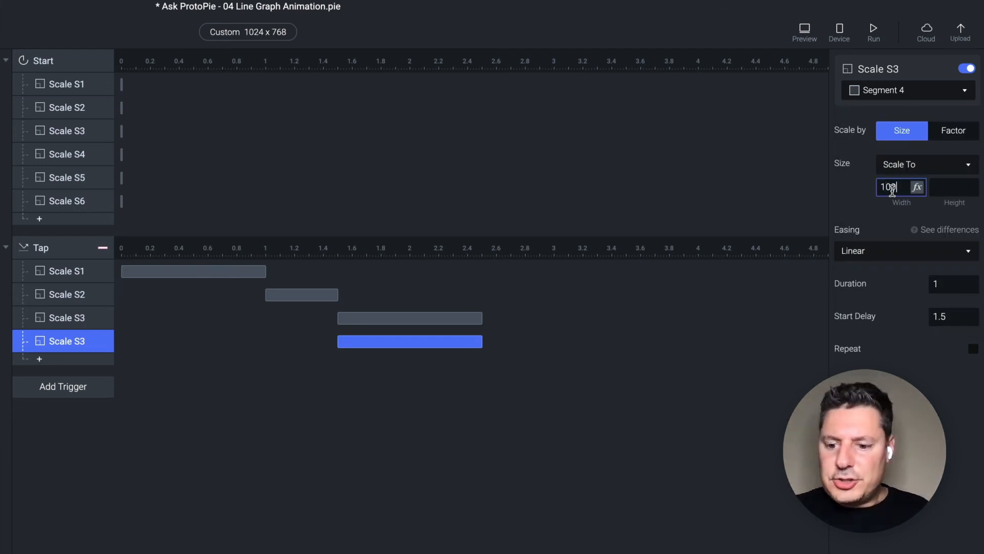
{"action": "key", "text": "Return"}
Set the Segment 4 response's duration to 0.5 and move its timeline bar to a start delay of 2.5.
{"action": "left_click", "coordinate": [946, 282]}
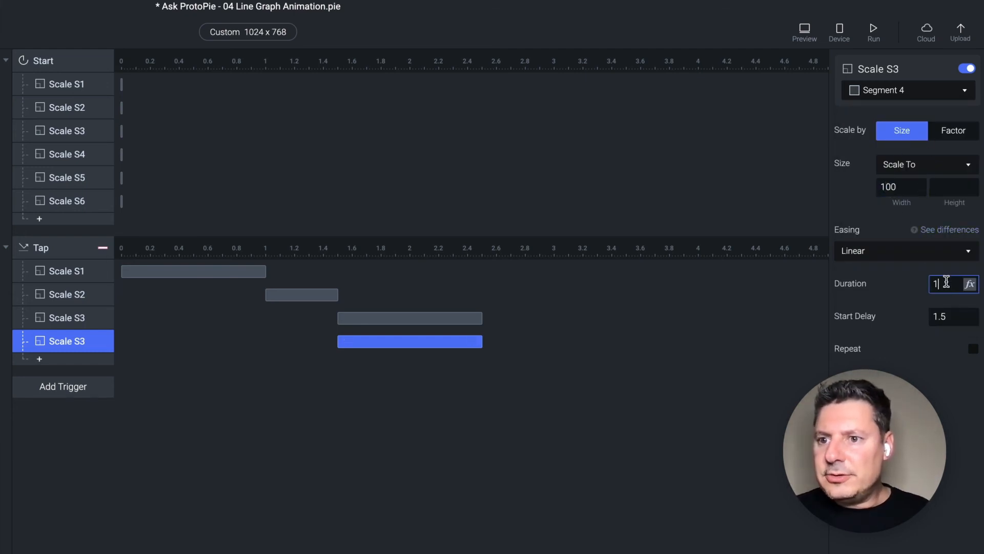
{"action": "type", "text": "0.5"}
{"action": "key", "text": "Return"}
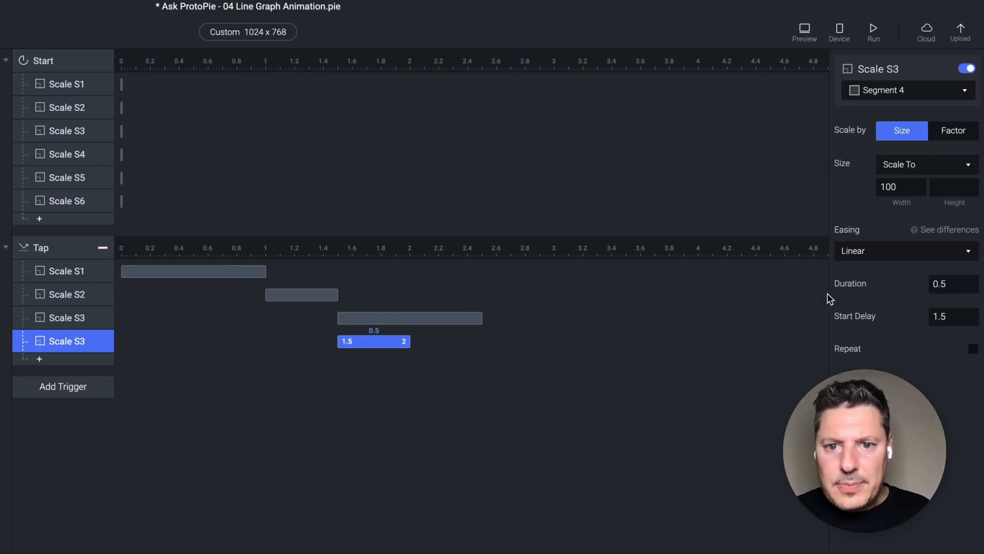
{"action": "left_click_drag", "start_coordinate": [372, 343], "coordinate": [520, 343]}
Rename the Segment 4 response under the Tap trigger as Scale S4.
{"action": "double_click", "coordinate": [85, 342]}
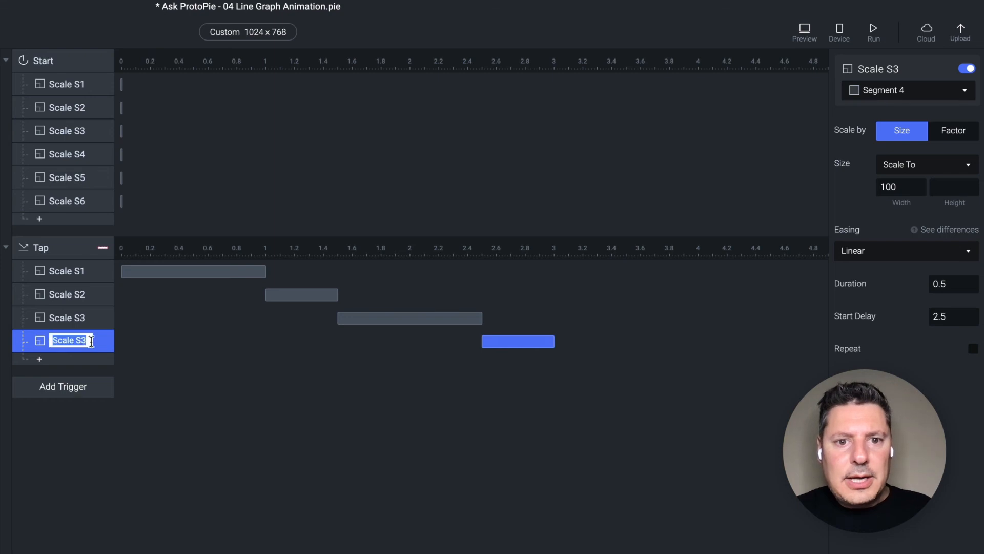
{"action": "left_click", "coordinate": [92, 341]}
{"action": "type", "text": "4"}
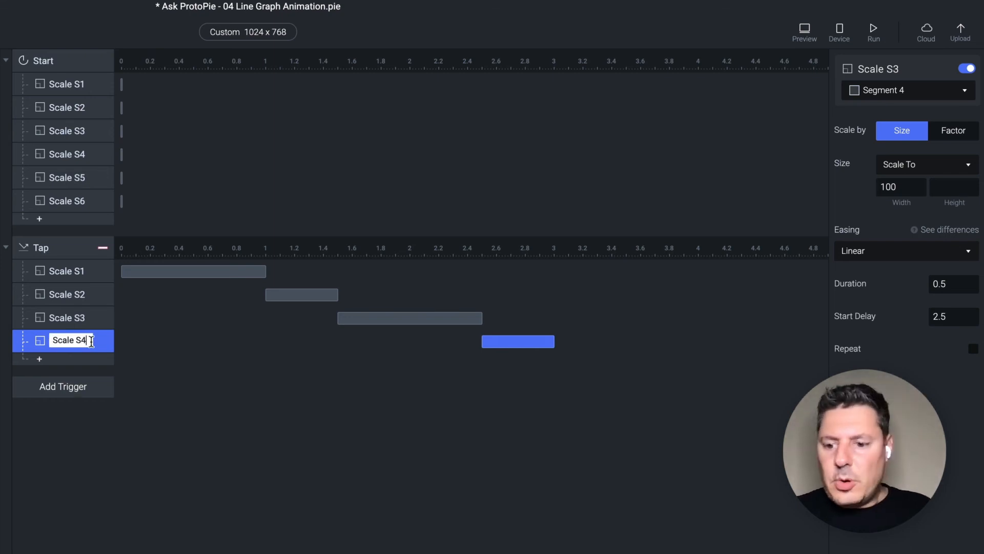
{"action": "key", "text": "Return"}
Duplicate the Tap trigger's Scale S4 response and rename the copy as Scale S5.
{"action": "key", "text": "ctrl+d"}
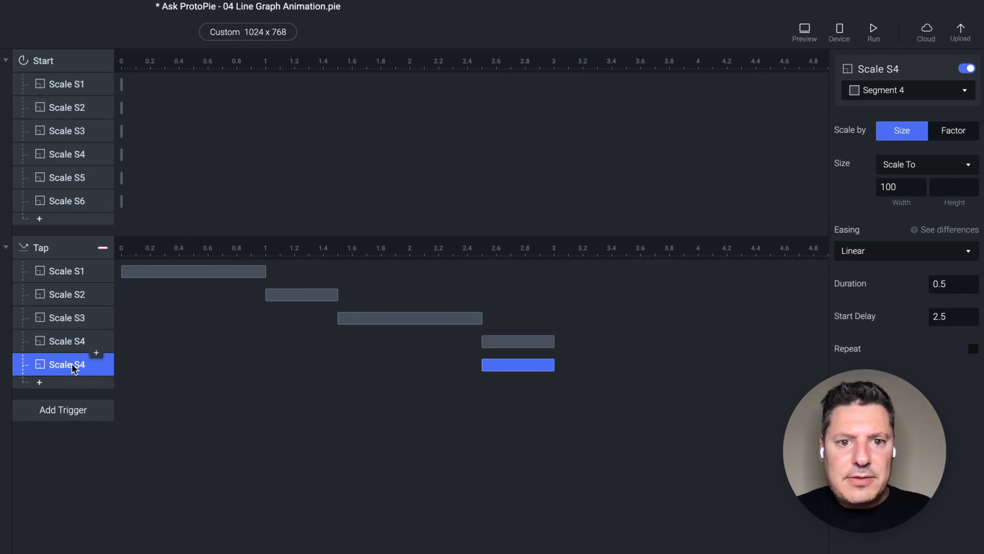
{"action": "double_click", "coordinate": [75, 365]}
{"action": "left_click", "coordinate": [92, 362]}
{"action": "key", "text": "BackSpace"}
{"action": "type", "text": "5"}
{"action": "key", "text": "Return"}
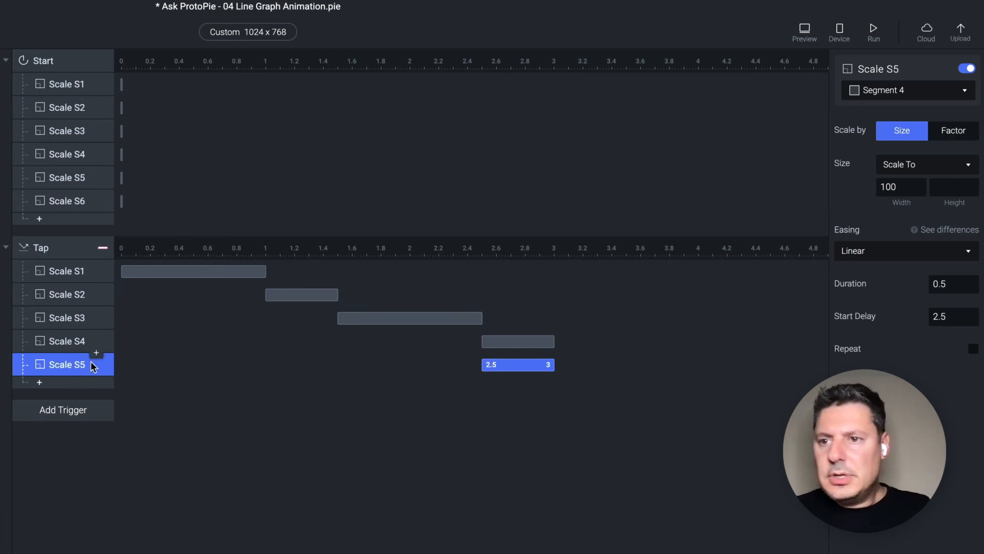
Target the Tap trigger's Scale S5 response at Segment 5 and set its Scale To width to 200.
{"action": "left_click", "coordinate": [932, 90]}
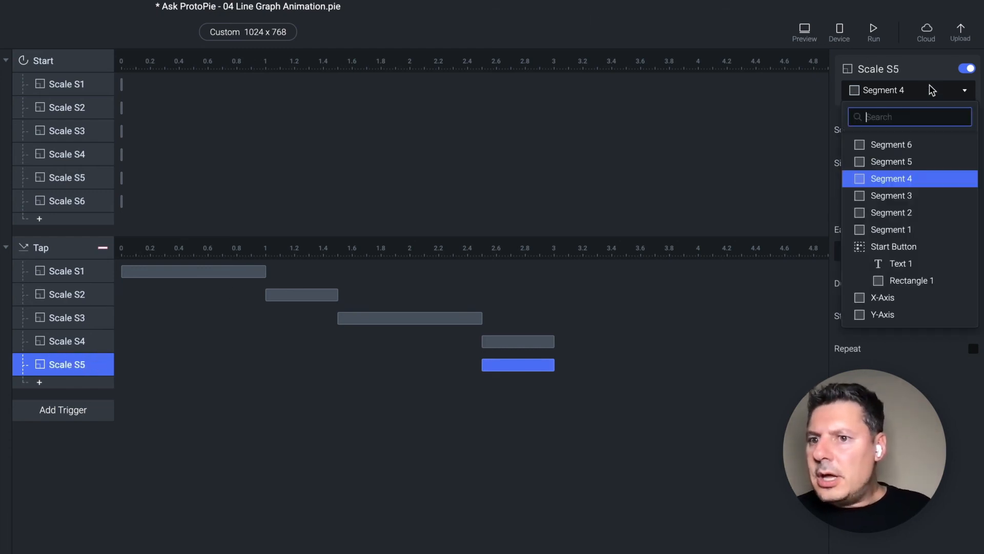
{"action": "left_click", "coordinate": [913, 162]}
{"action": "left_click", "coordinate": [889, 188]}
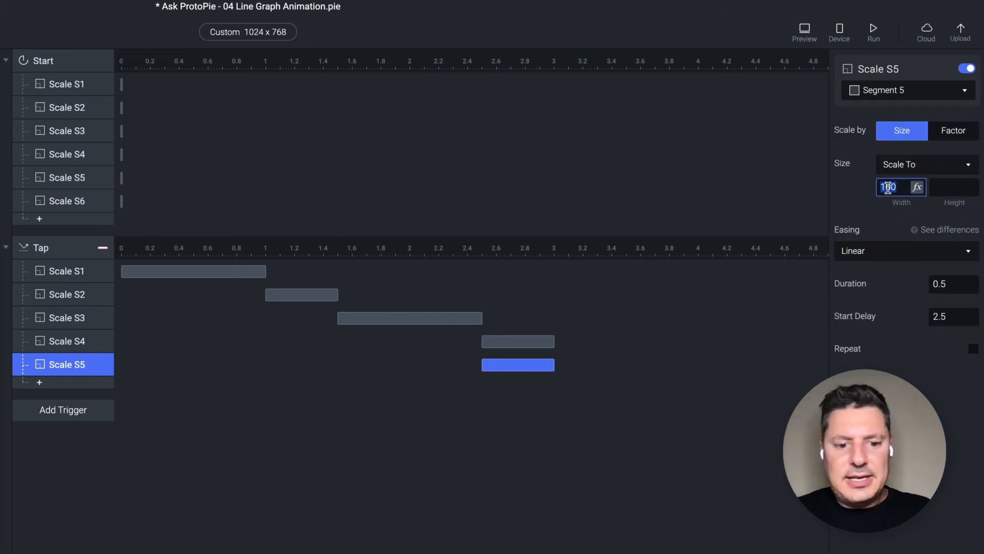
{"action": "type", "text": "200"}
{"action": "key", "text": "Return"}
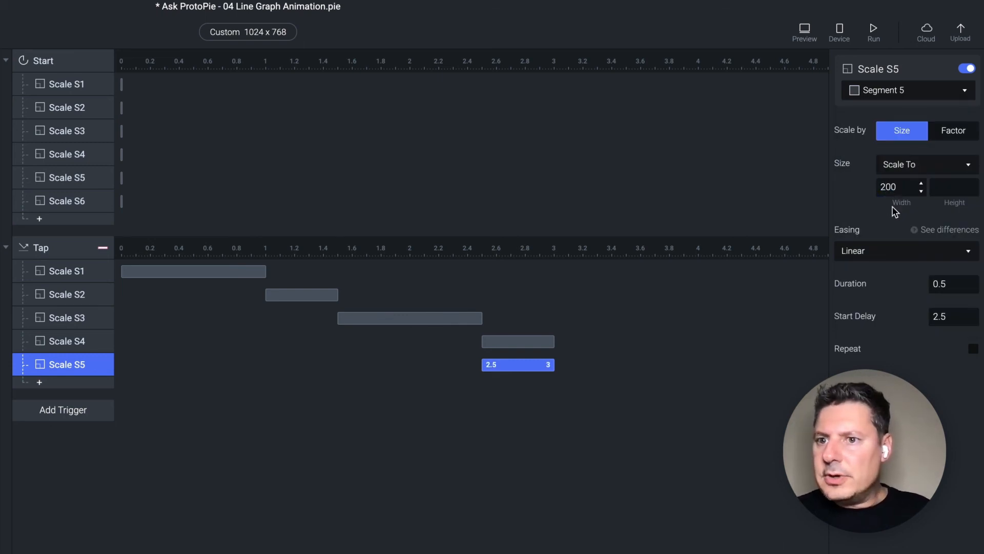
Set the Scale S5 response's duration to 1 and move its timeline bar to a start delay of 3.
{"action": "left_click", "coordinate": [953, 284]}
{"action": "type", "text": "1"}
{"action": "key", "text": "Return"}
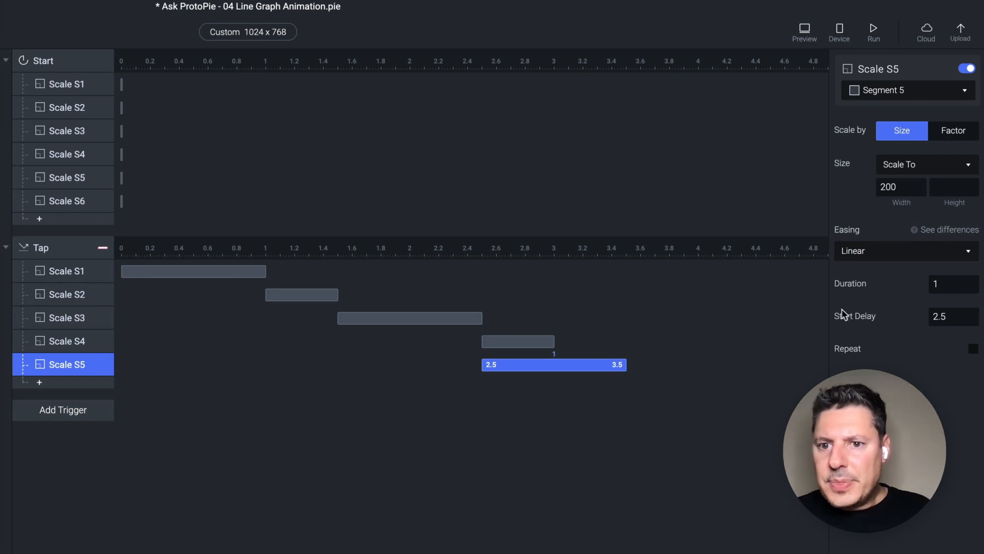
{"action": "left_click_drag", "start_coordinate": [538, 367], "coordinate": [607, 368]}
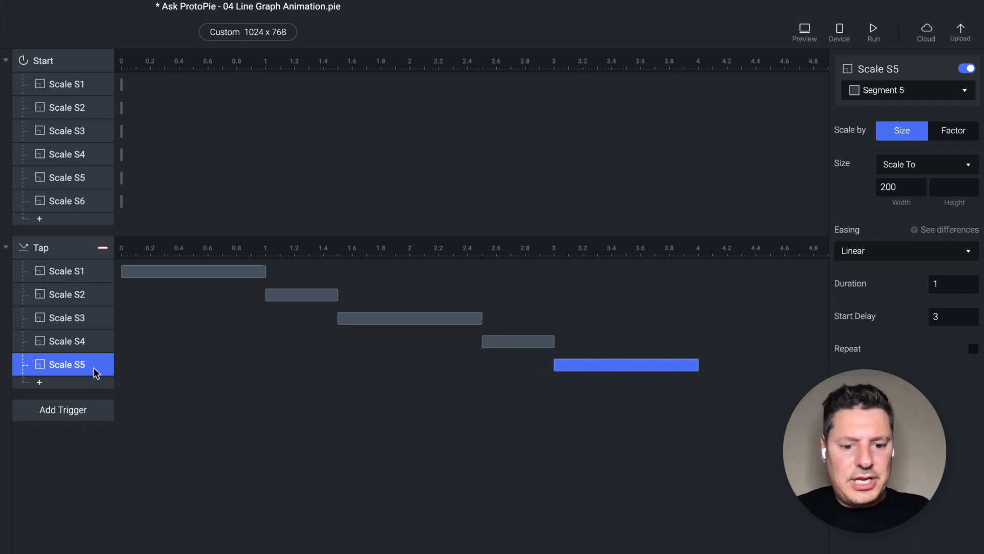
Duplicate the Tap trigger's Scale S5 response and rename the copy as Scale S6.
{"action": "key", "text": "super+d"}
{"action": "double_click", "coordinate": [92, 387]}
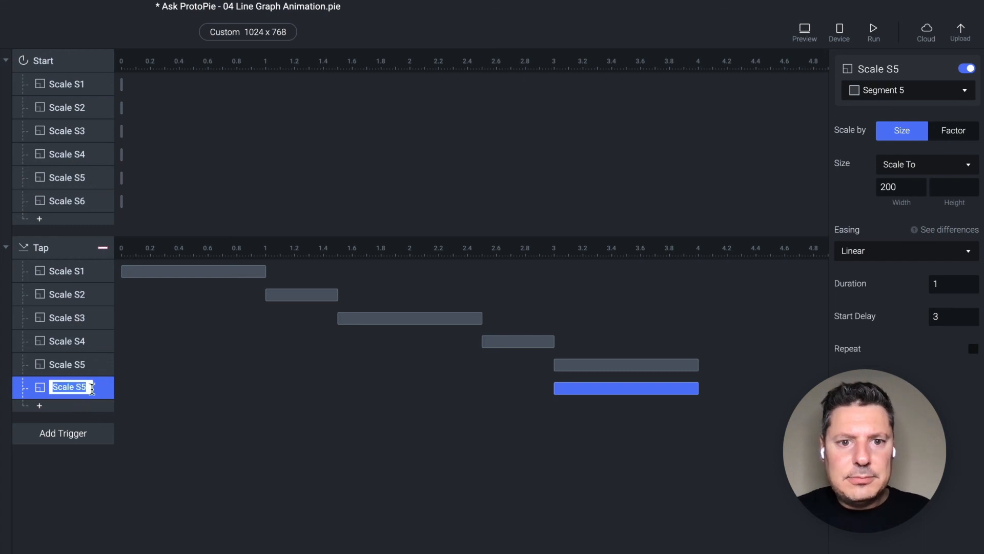
{"action": "type", "text": "Scale S6"}
{"action": "key", "text": "Return"}
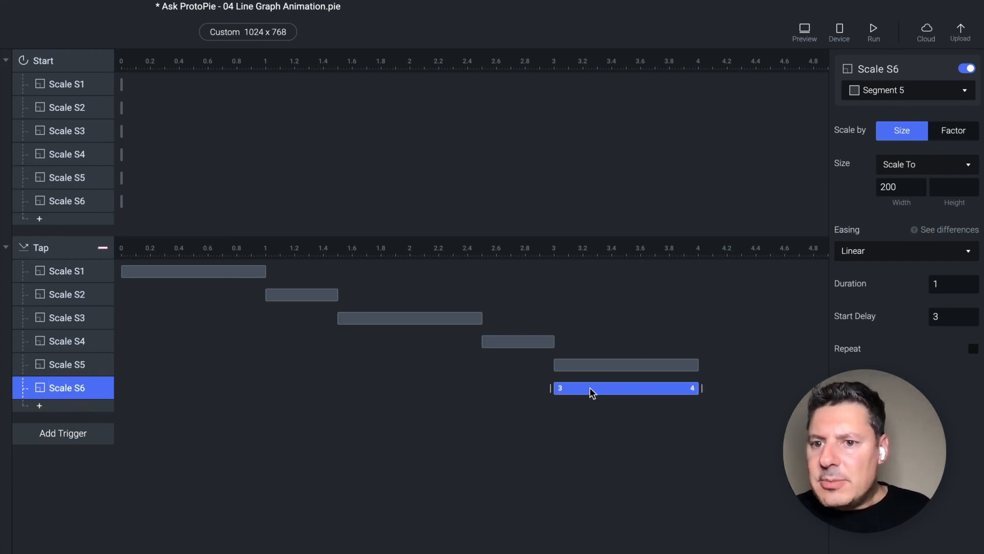
Move the Scale S6 response's timeline bar to a start delay of 4 and target it at Segment 6.
{"action": "left_click_drag", "start_coordinate": [591, 391], "coordinate": [737, 384]}
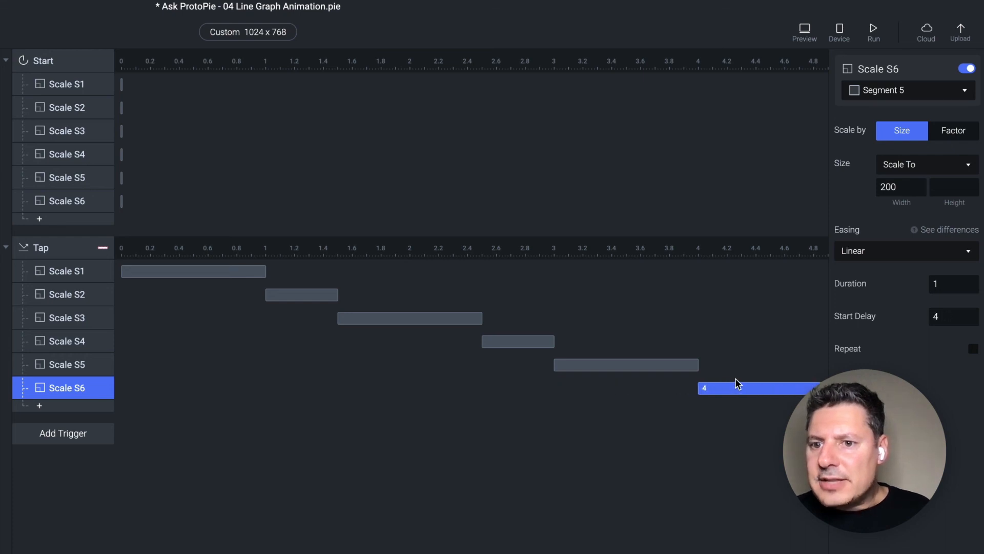
{"action": "left_click", "coordinate": [915, 91]}
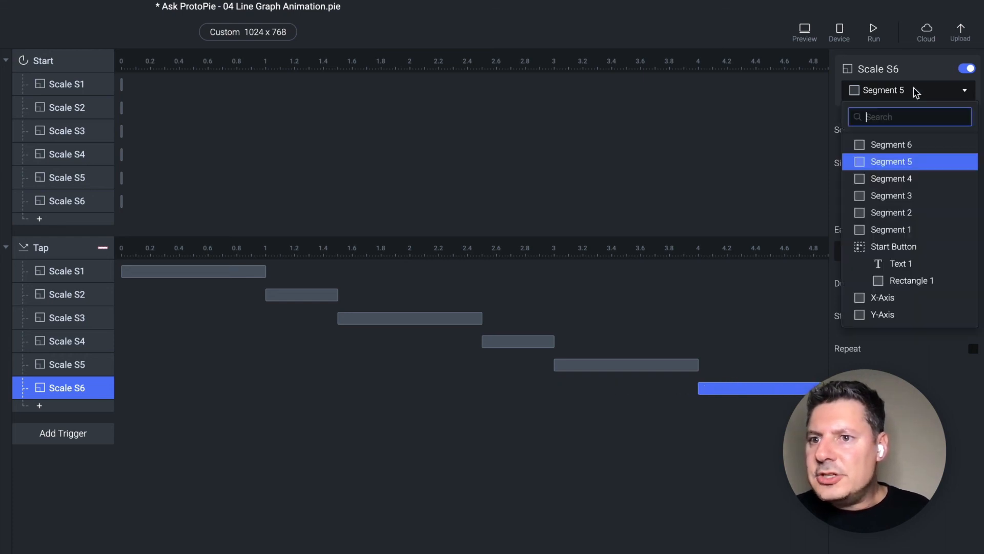
{"action": "left_click", "coordinate": [900, 144]}
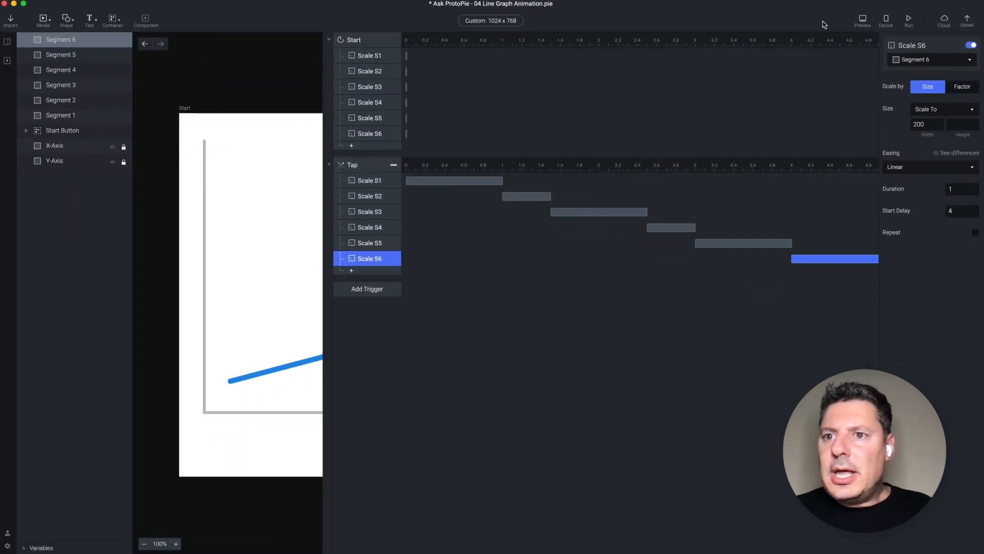
Preview the full six-segment line animation with the START button, and close the preview.
{"action": "left_click", "coordinate": [863, 20]}
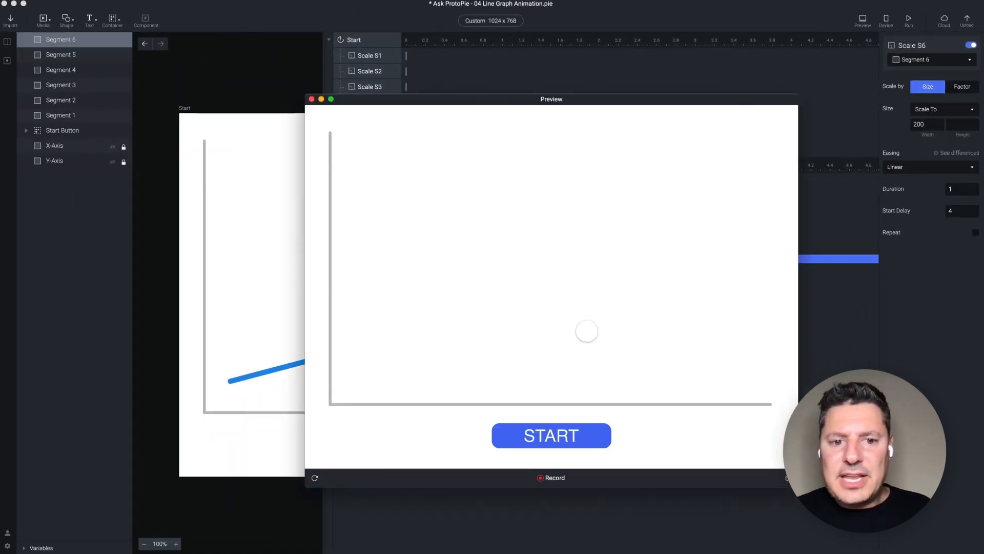
{"action": "left_click", "coordinate": [555, 435]}
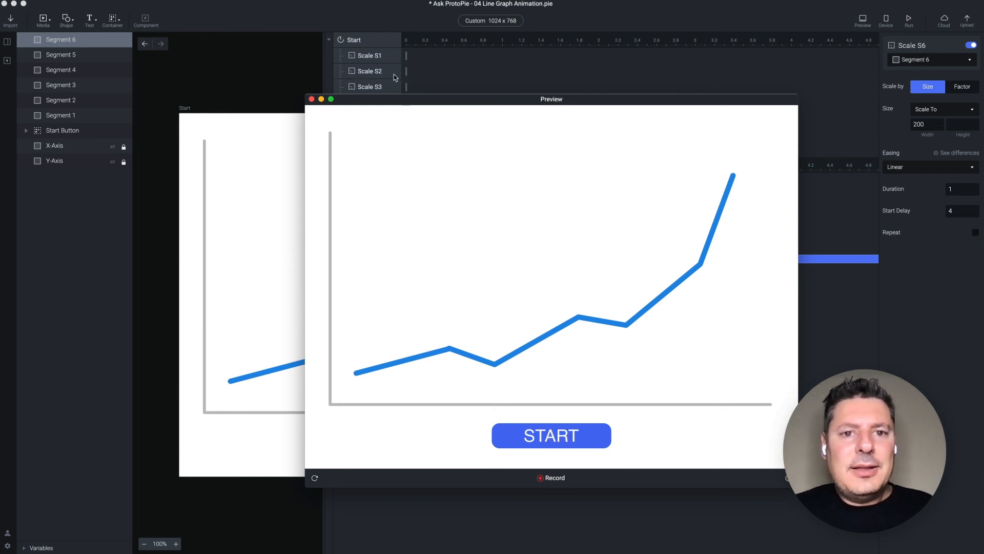
{"action": "left_click", "coordinate": [312, 99]}
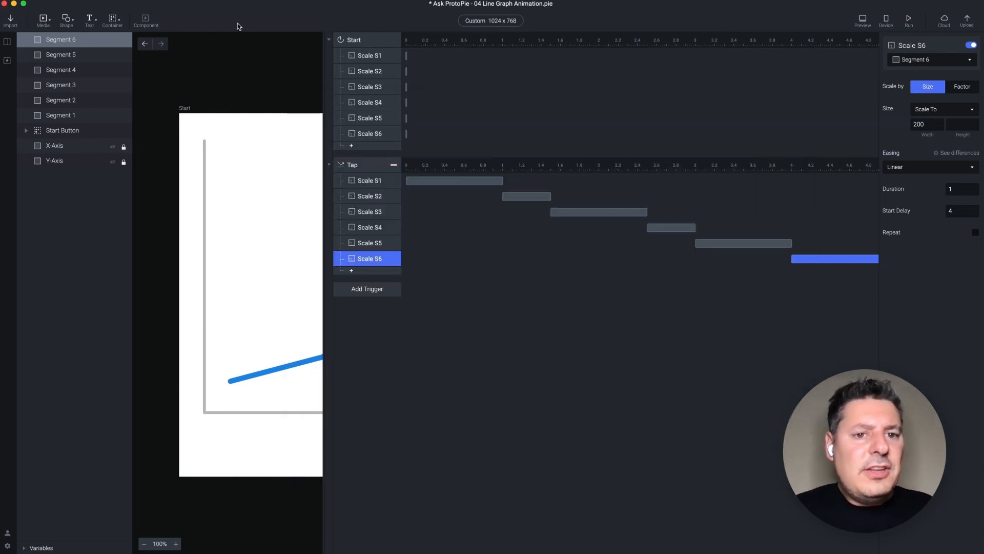
Widen the canvas area and open the Supercharged scene.
{"action": "left_click_drag", "start_coordinate": [321, 63], "coordinate": [658, 63]}
{"action": "left_click", "coordinate": [7, 42]}
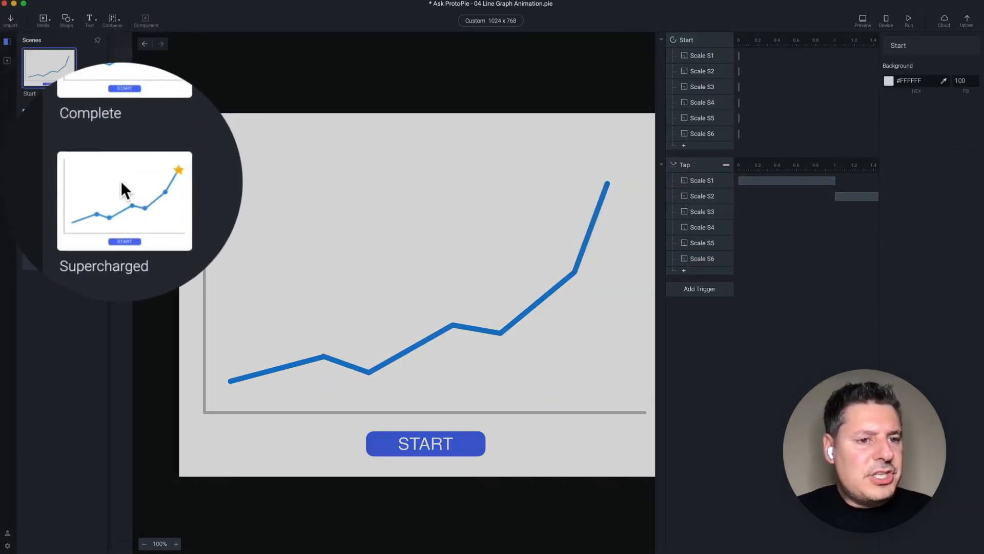
{"action": "double_click", "coordinate": [49, 185]}
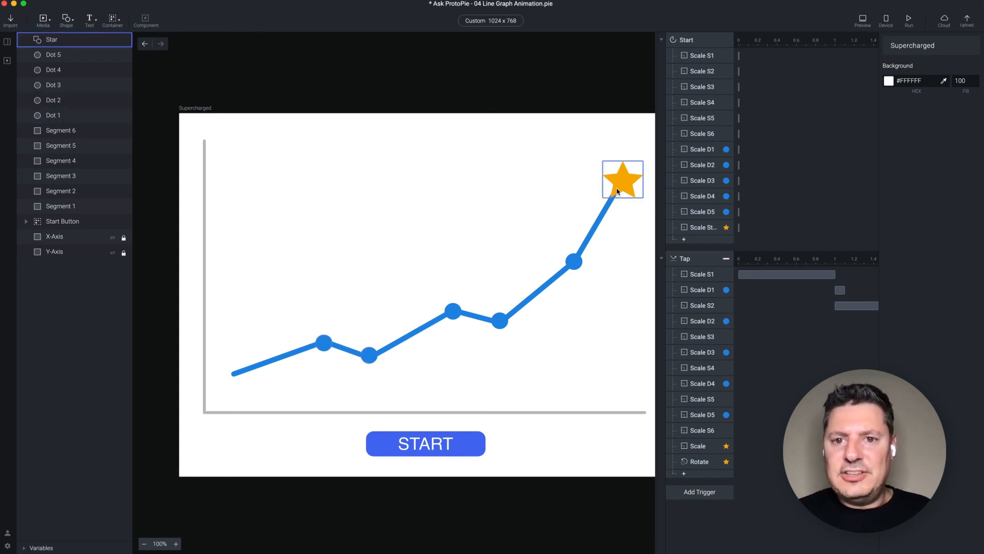
Preview the Supercharged scene's dot and star animation with the START button, and close the preview.
{"action": "left_click", "coordinate": [863, 21]}
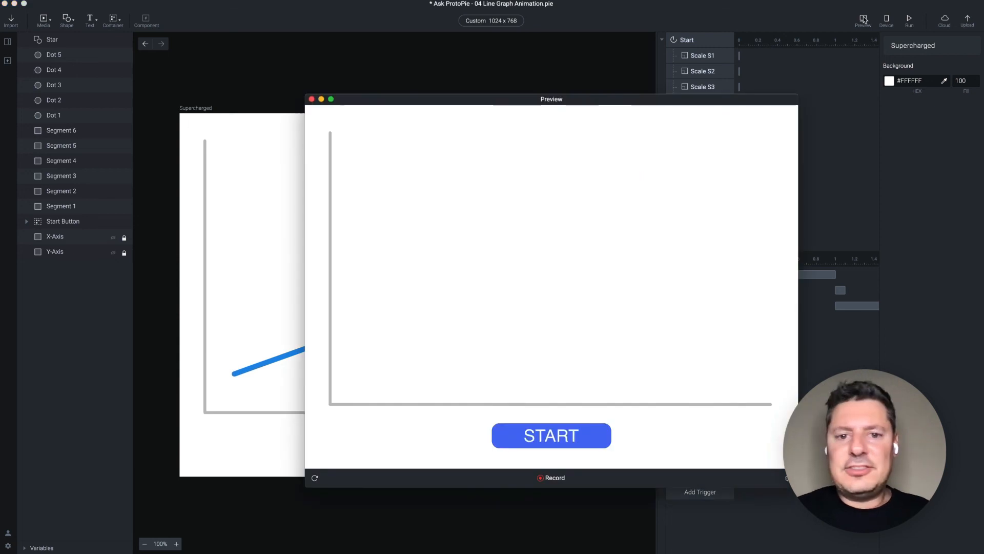
{"action": "left_click", "coordinate": [552, 425]}
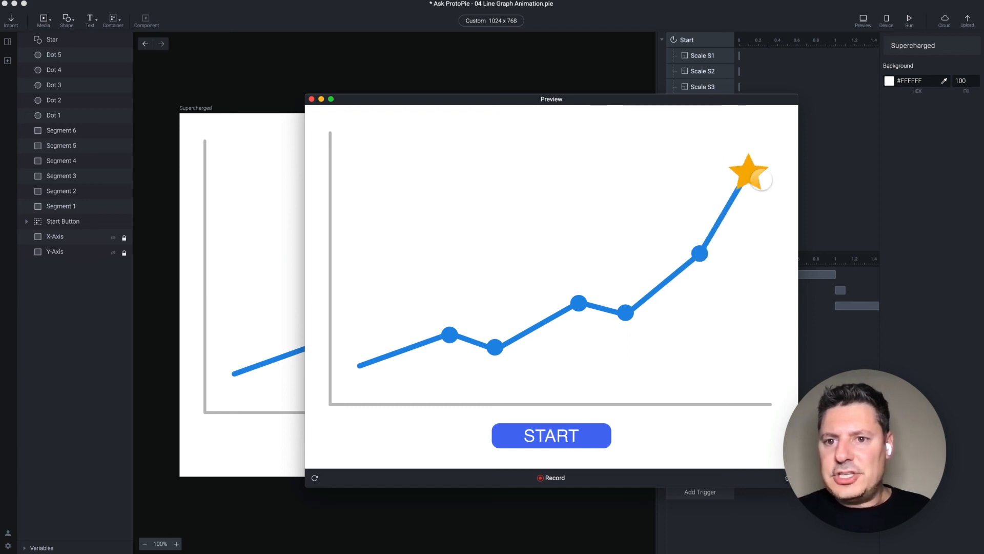
{"action": "left_click", "coordinate": [311, 100]}
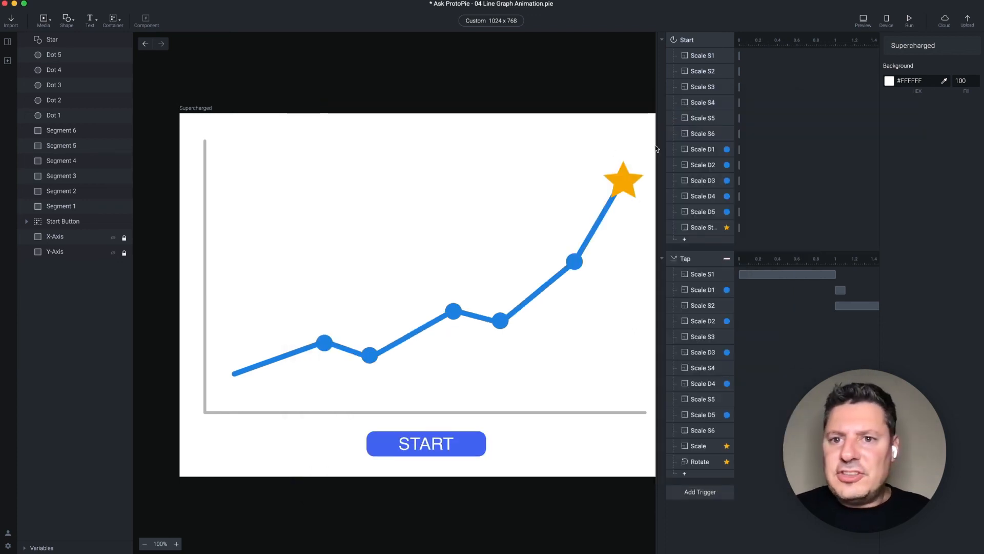
Widen the Supercharged scene's timeline and examine the settings of the Tap trigger's Scale S1, Scale D1 and Scale S2 responses.
{"action": "left_click_drag", "start_coordinate": [653, 99], "coordinate": [179, 119]}
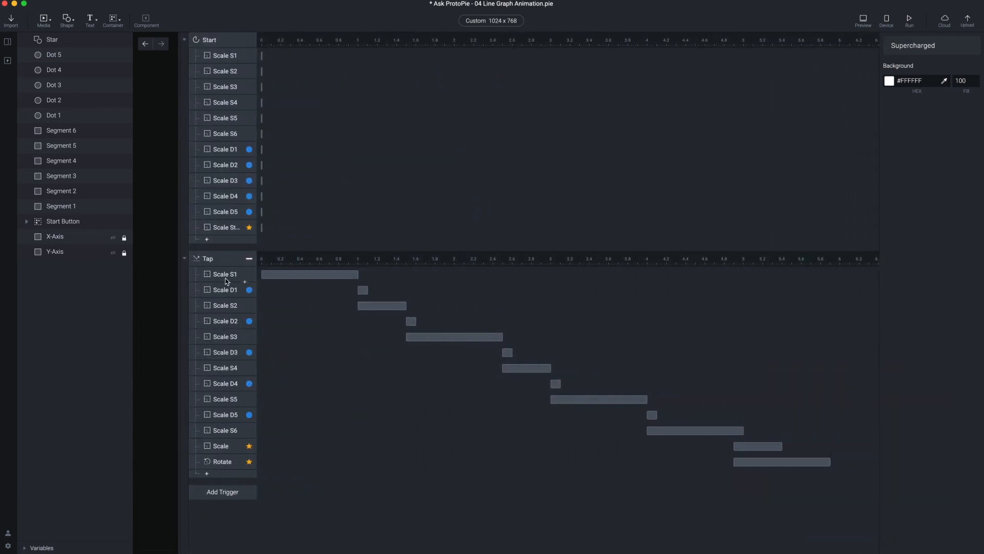
{"action": "left_click", "coordinate": [224, 276]}
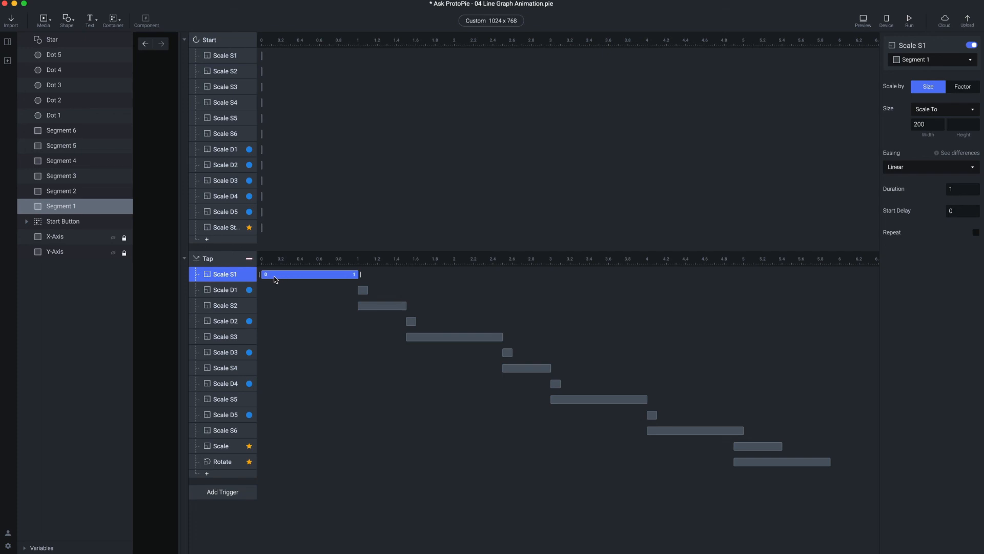
{"action": "left_click", "coordinate": [225, 292]}
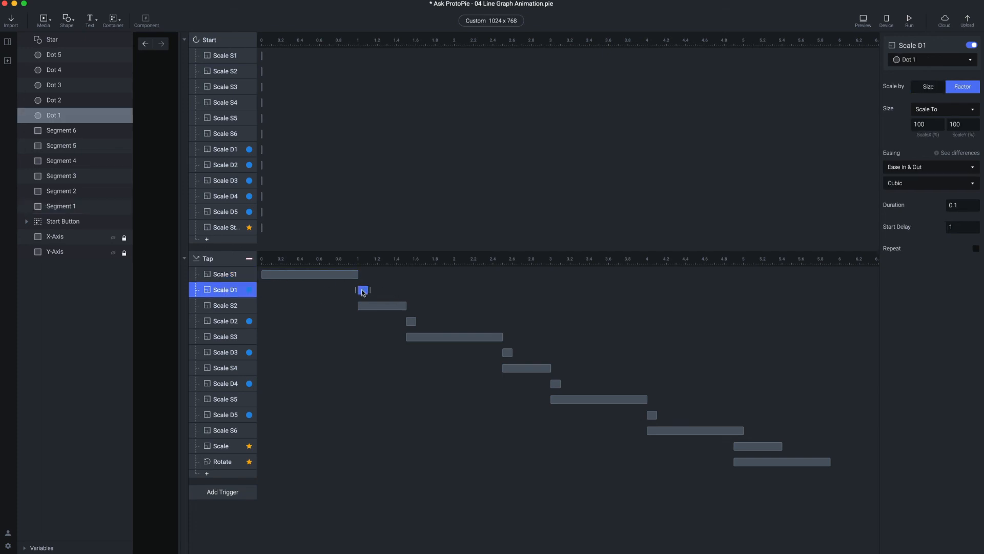
{"action": "left_click", "coordinate": [225, 307]}
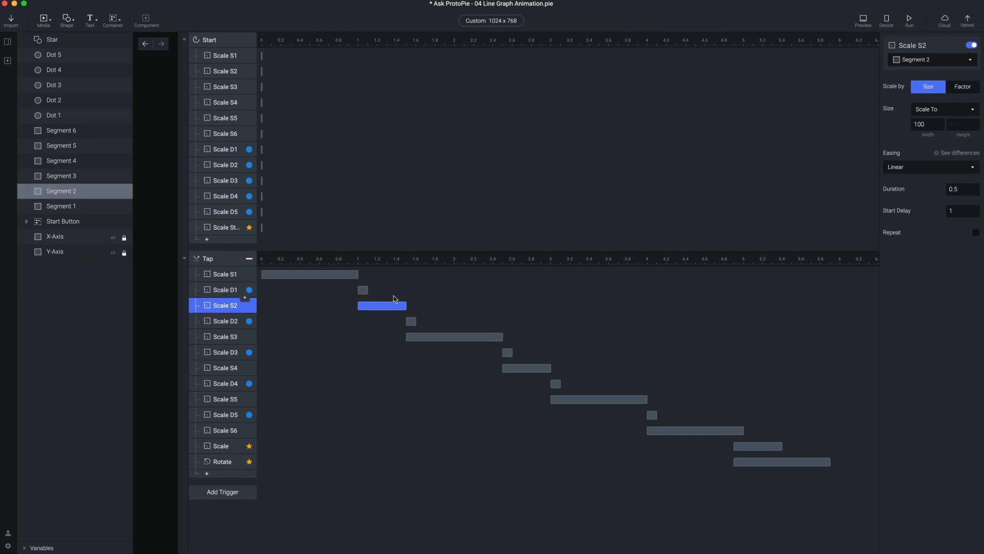
{"action": "mouse_move", "coordinate": [374, 306]}
Move the Scale D1 response below Rotate at the end of the Tap trigger's response list.
{"action": "left_click", "coordinate": [231, 293]}
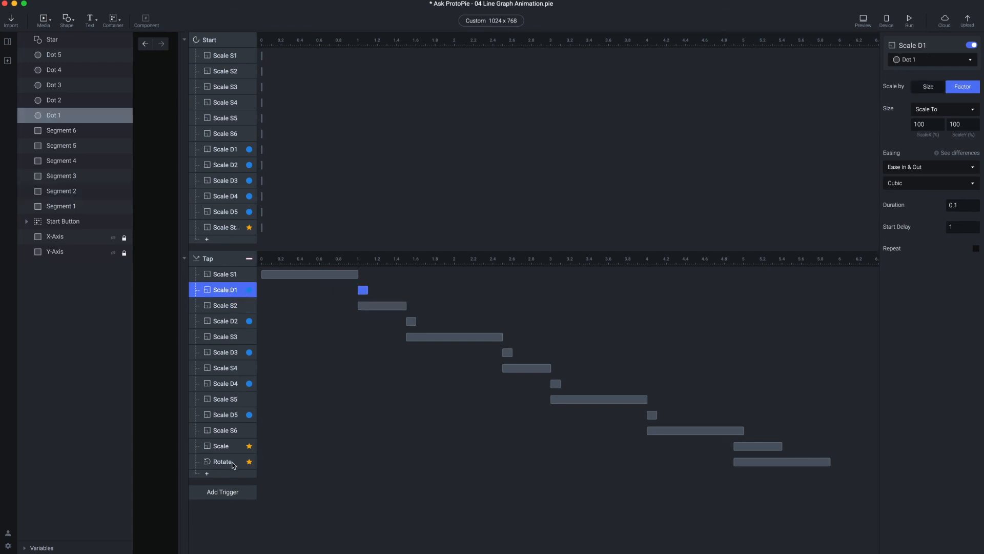
{"action": "left_click_drag", "start_coordinate": [233, 465], "coordinate": [233, 470]}
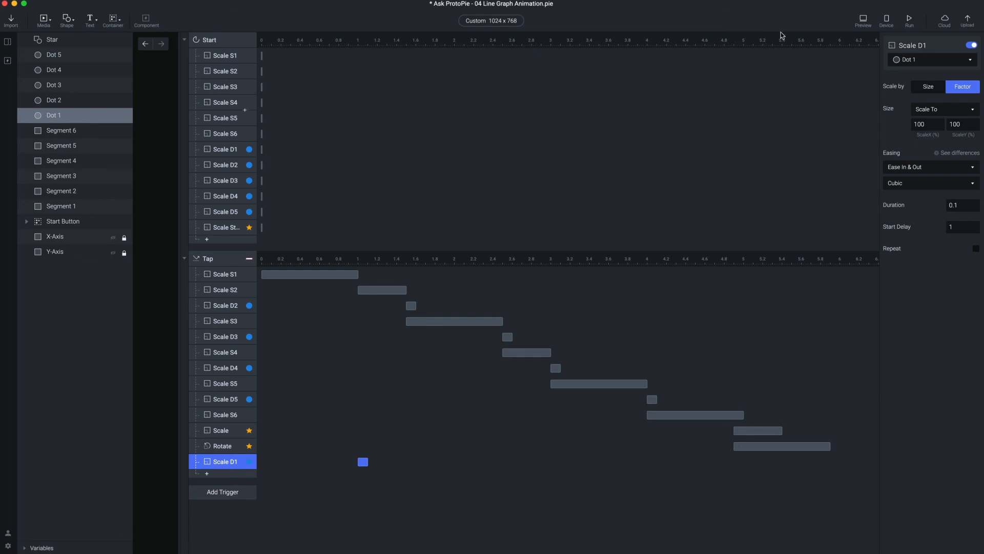
Preview the Supercharged scene with the reordered Scale D1 response using the START button, and close the preview.
{"action": "left_click", "coordinate": [864, 22]}
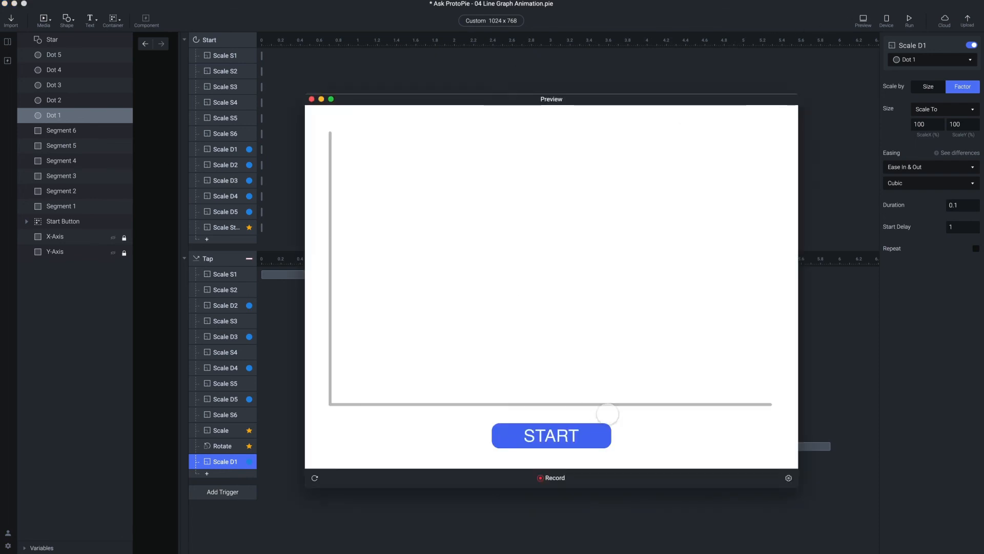
{"action": "left_click", "coordinate": [569, 435]}
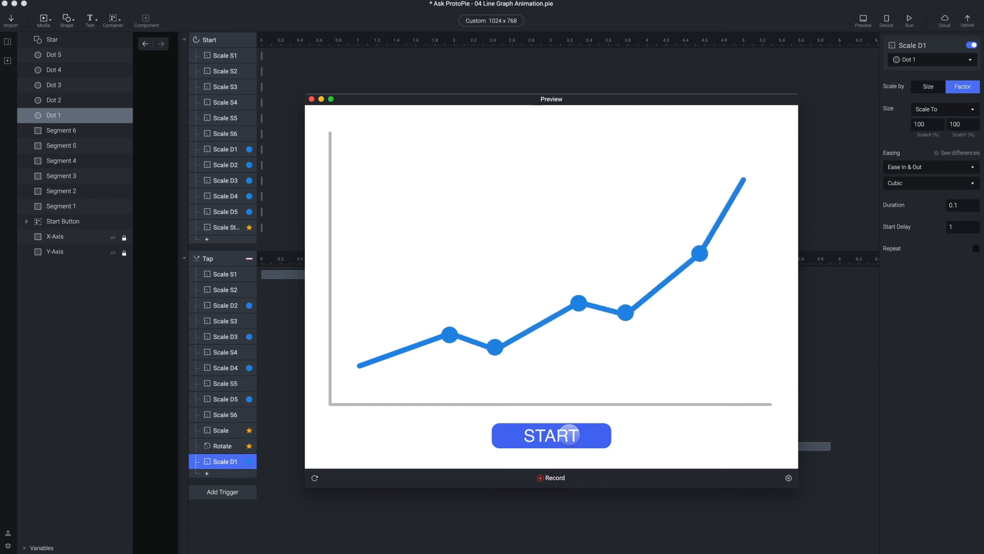
{"action": "left_click", "coordinate": [311, 99]}
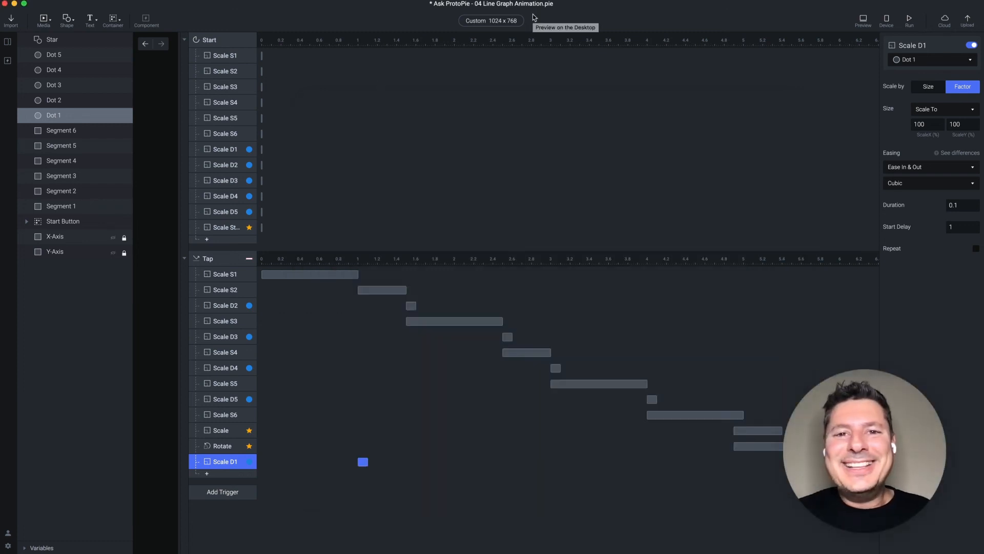